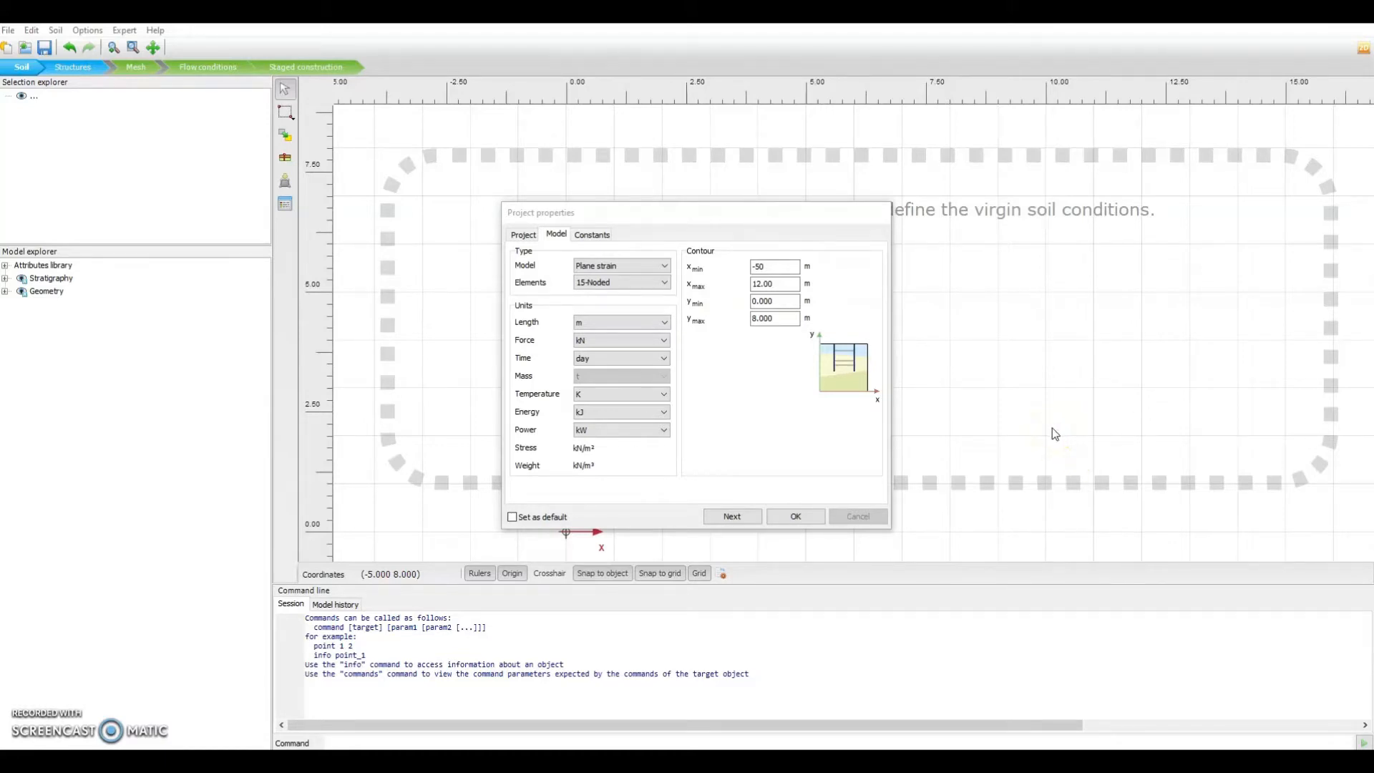
Switch to the Tunnels.ai site in the browser and predict a tunnel design for an internal diameter of 9 m
left_click(1021, 433)
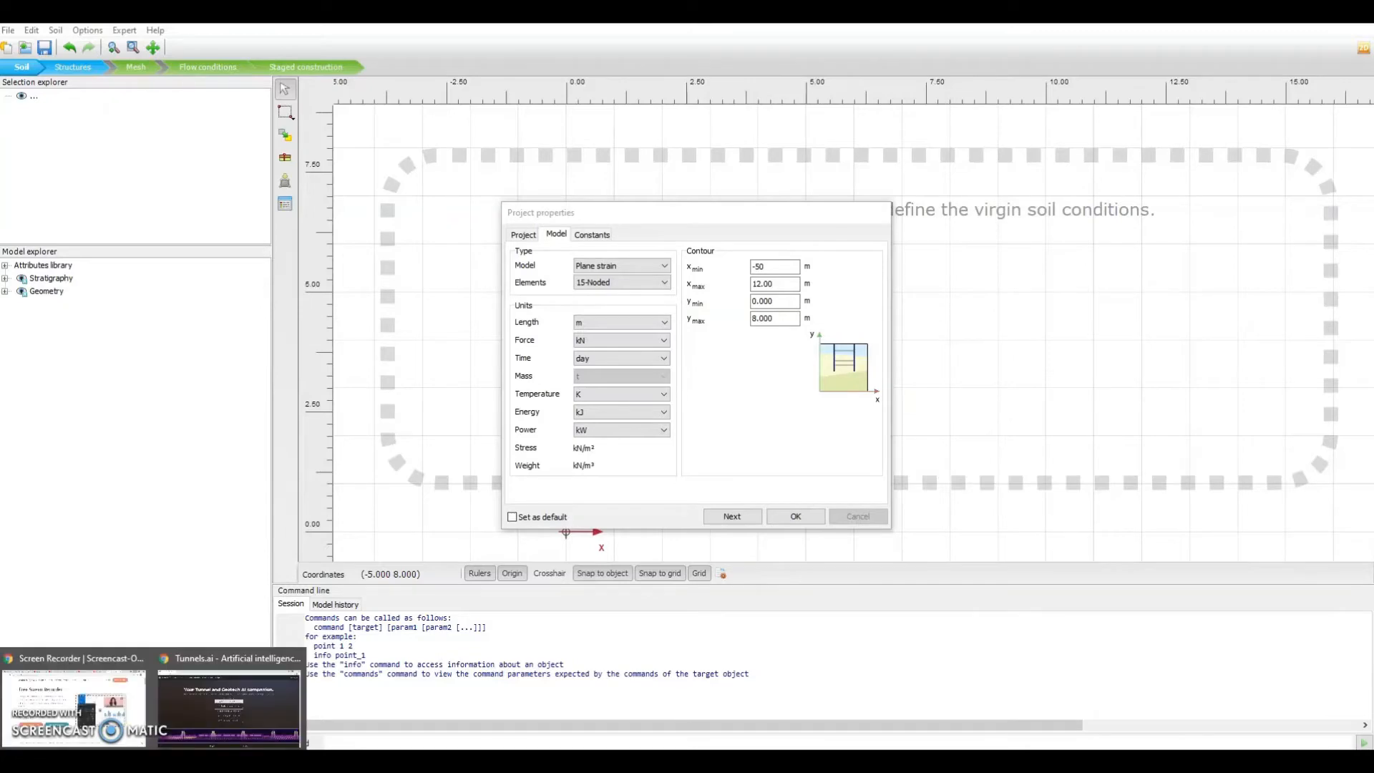
left_click(196, 719)
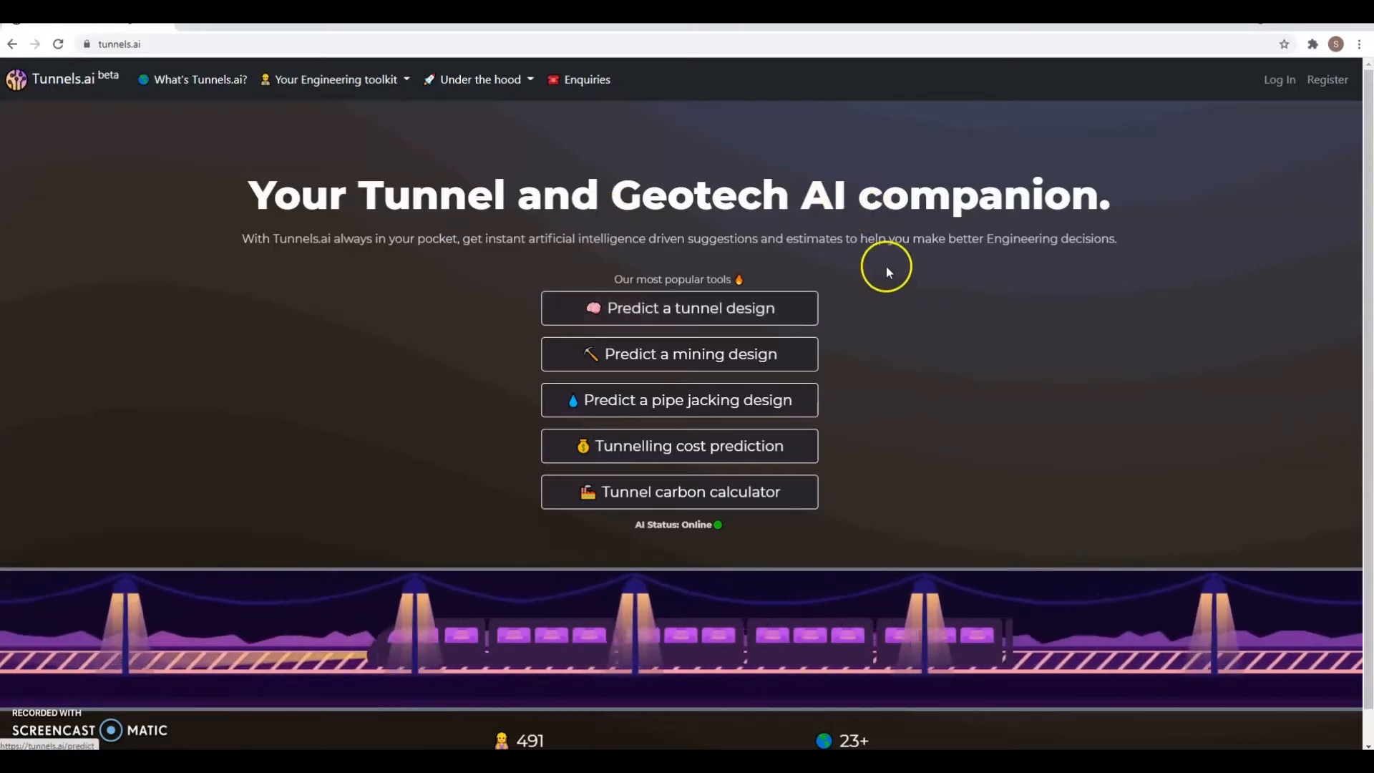
left_click(651, 322)
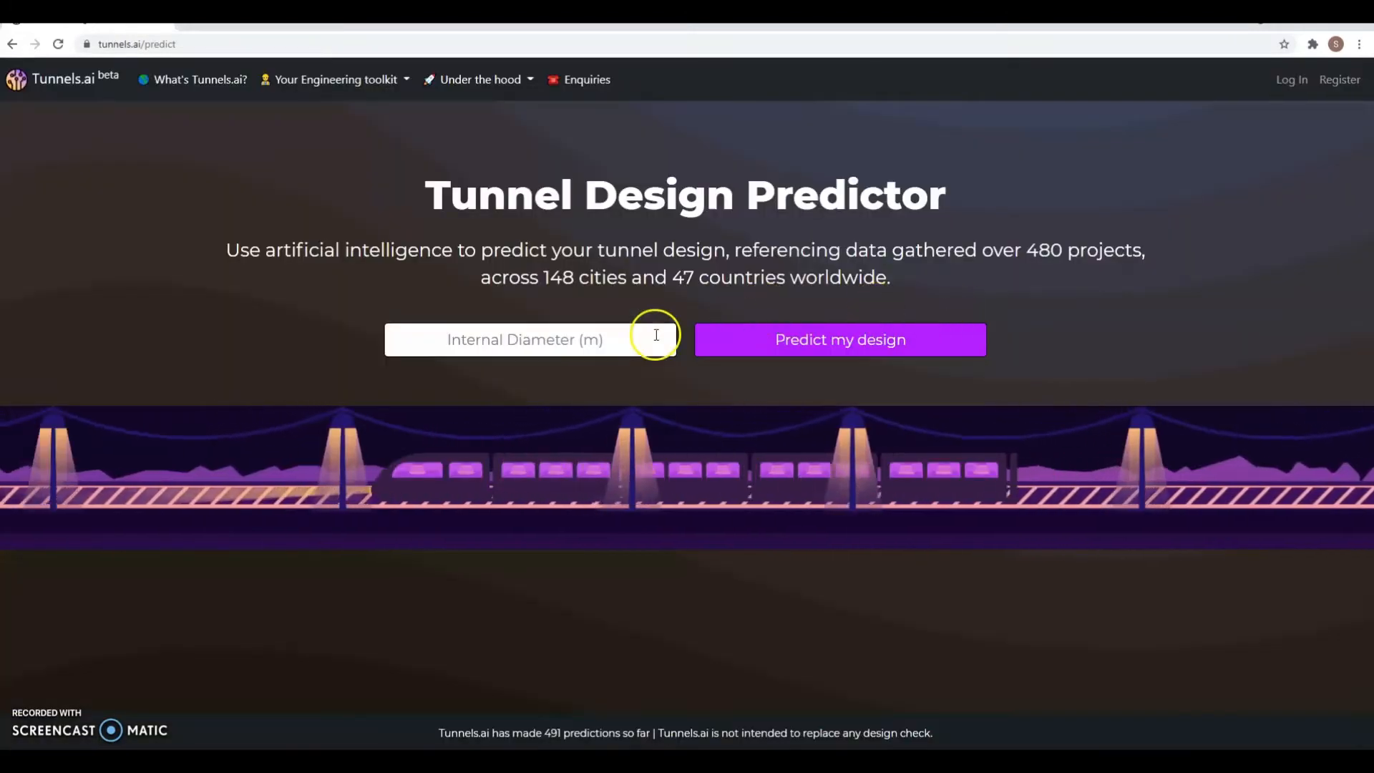
type("9")
left_click(534, 337)
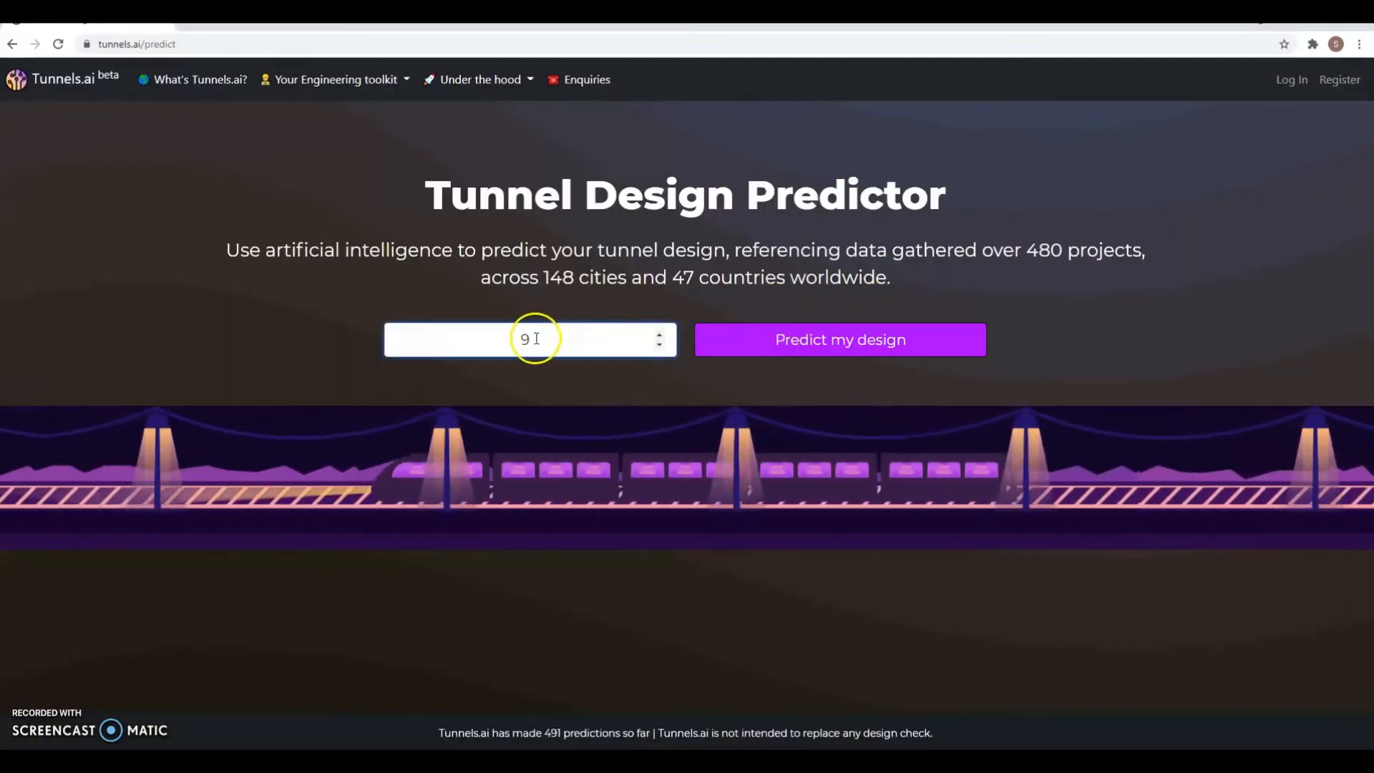
left_click(819, 350)
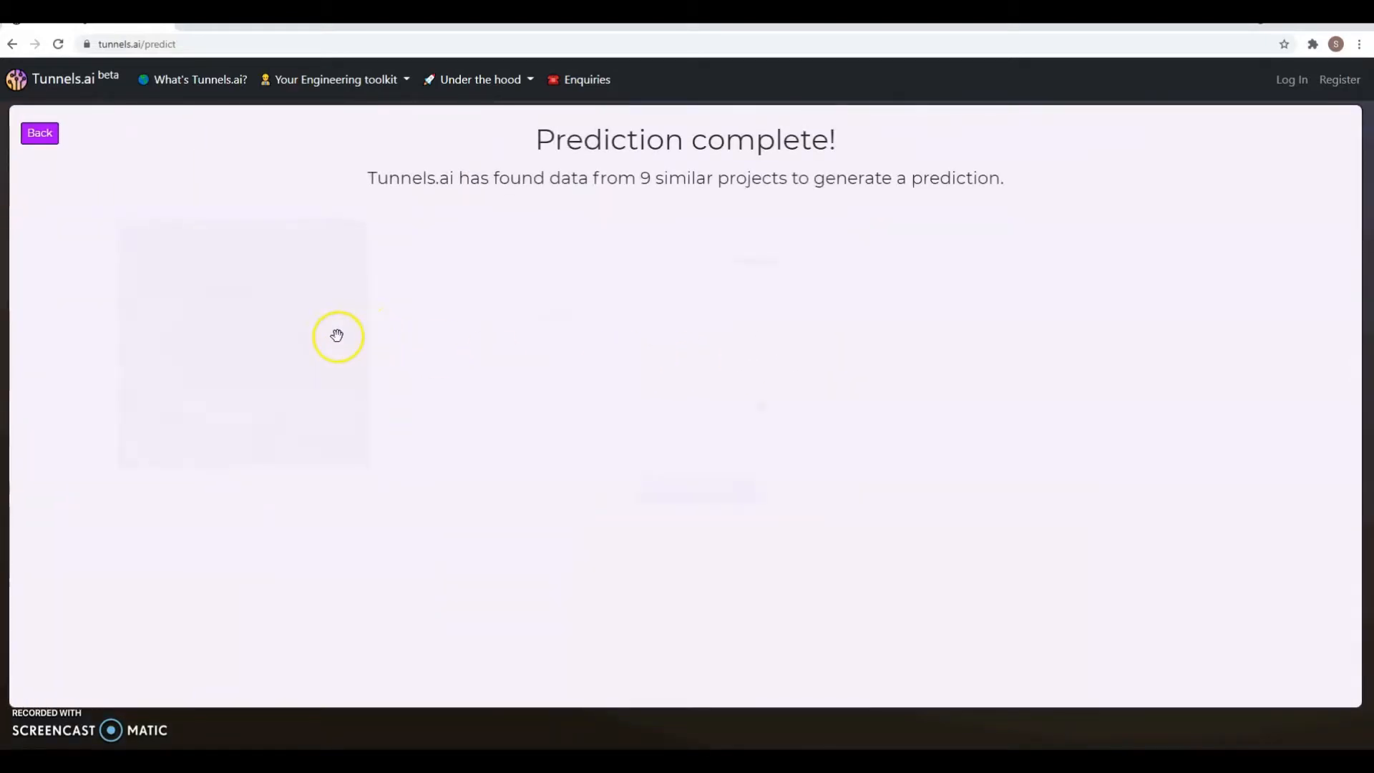
left_click_drag(259, 355, 401, 324)
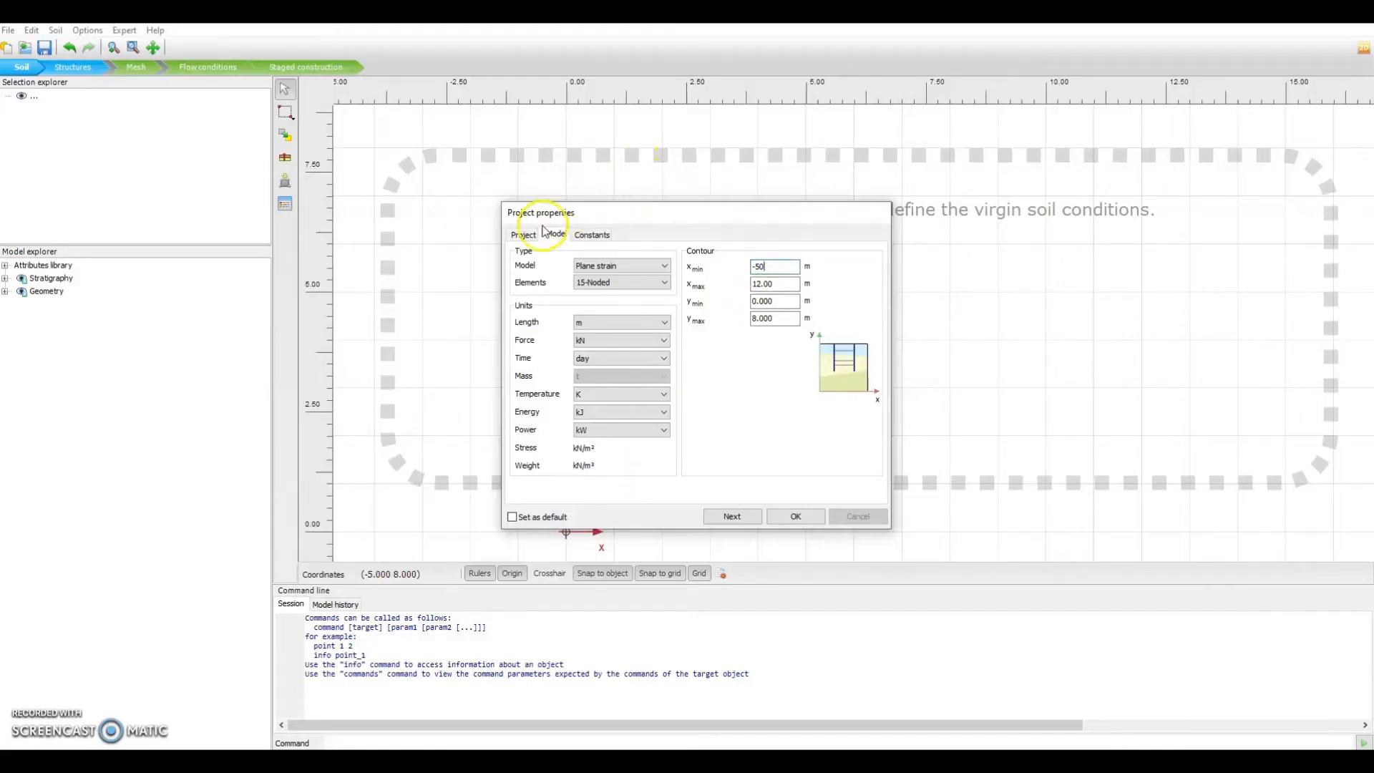
Set the model contour to x max 50 m, y min -40 m and y max 10 m, and accept the project properties
left_click_drag(543, 212, 345, 89)
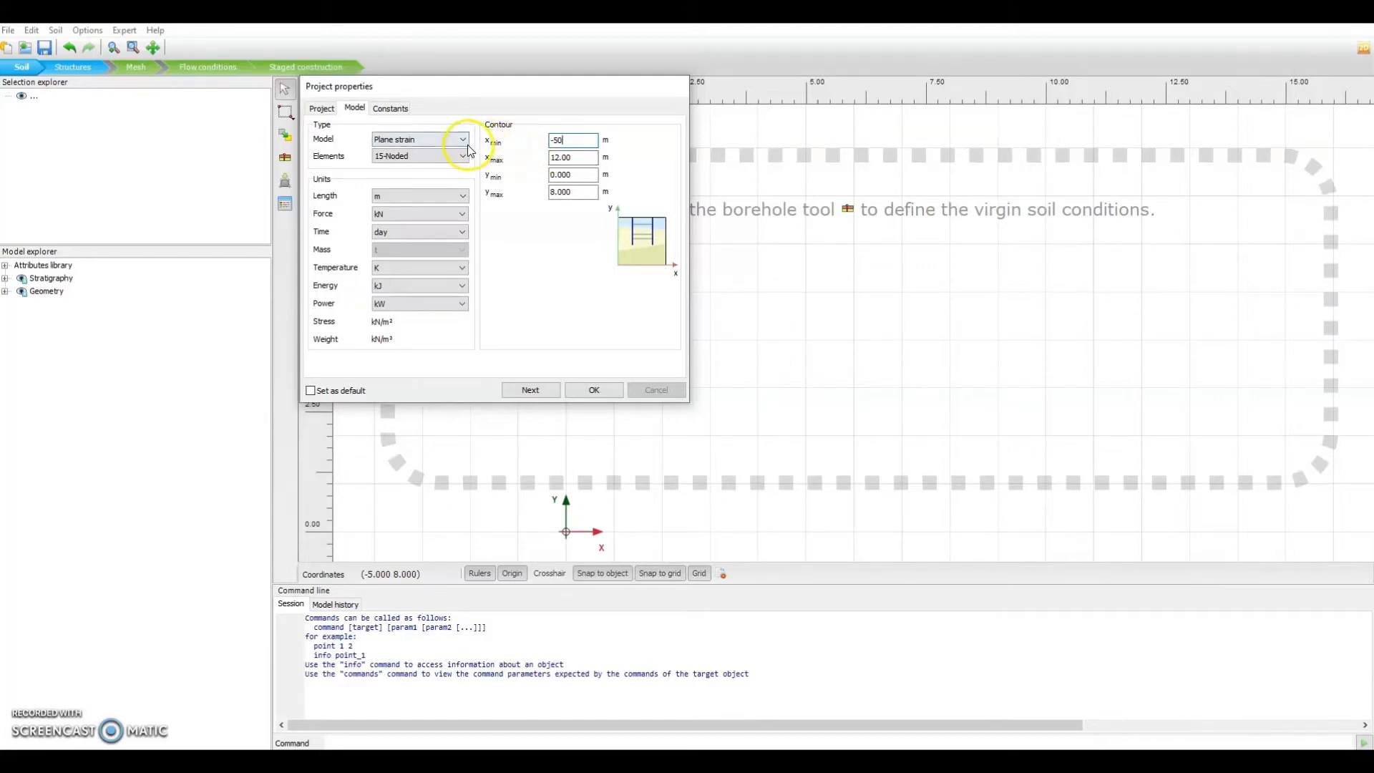
left_click(345, 89)
left_click_drag(345, 90, 400, 171)
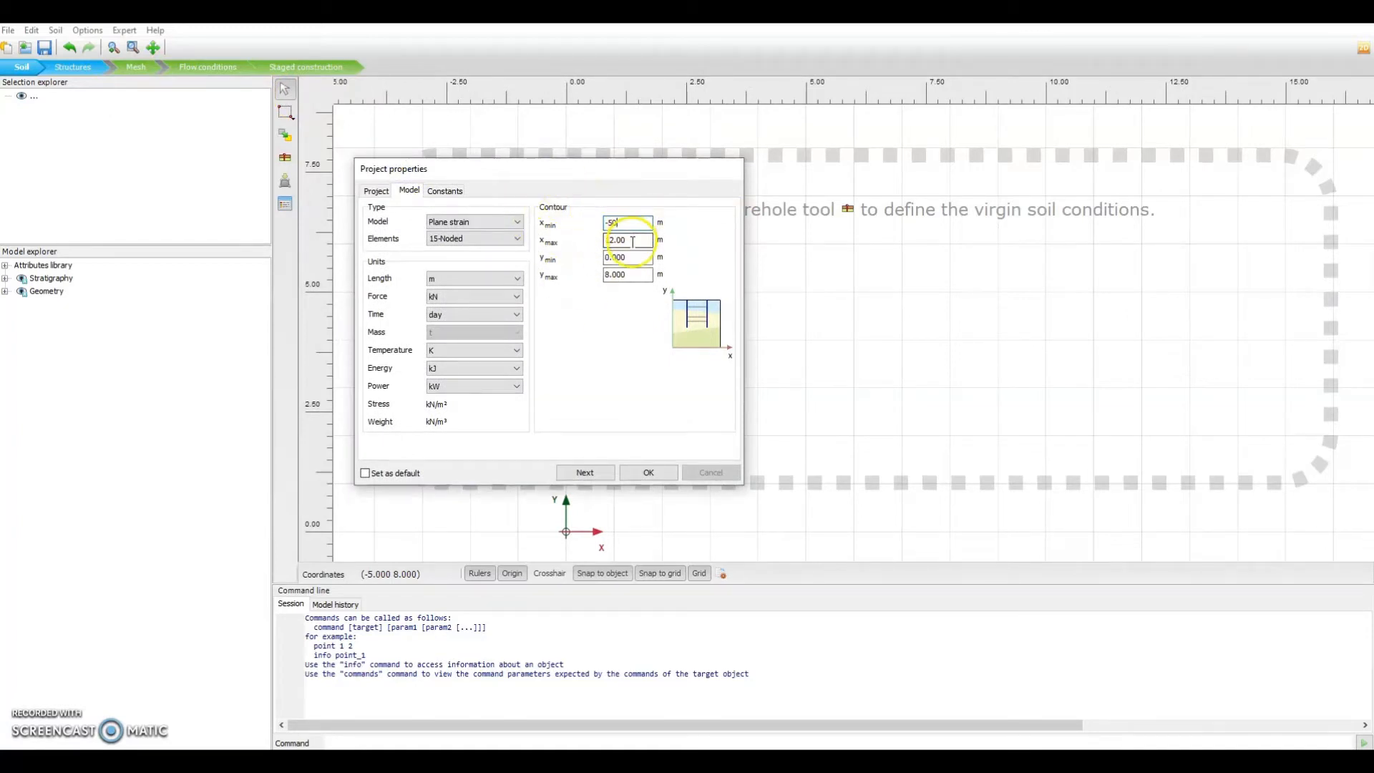
left_click_drag(634, 240, 556, 237)
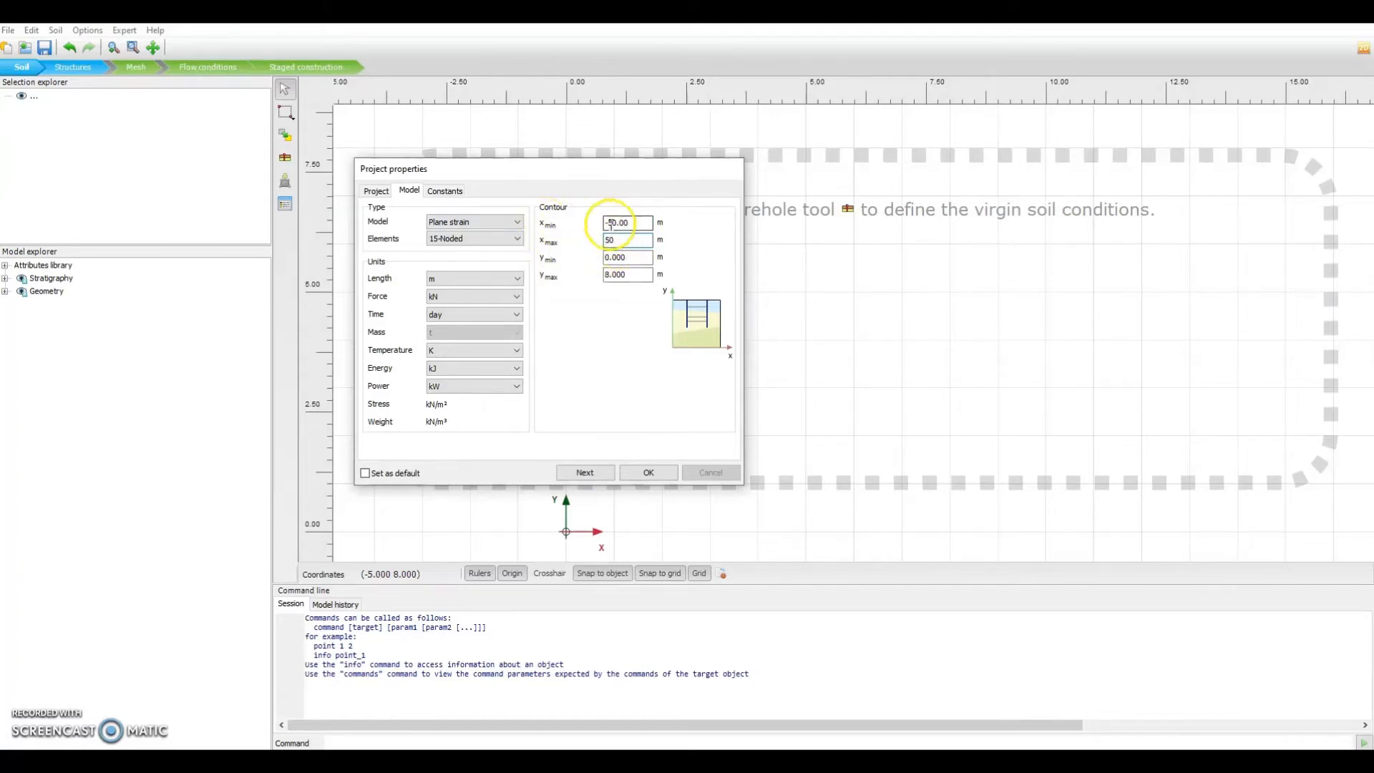
type("50")
left_click(635, 261)
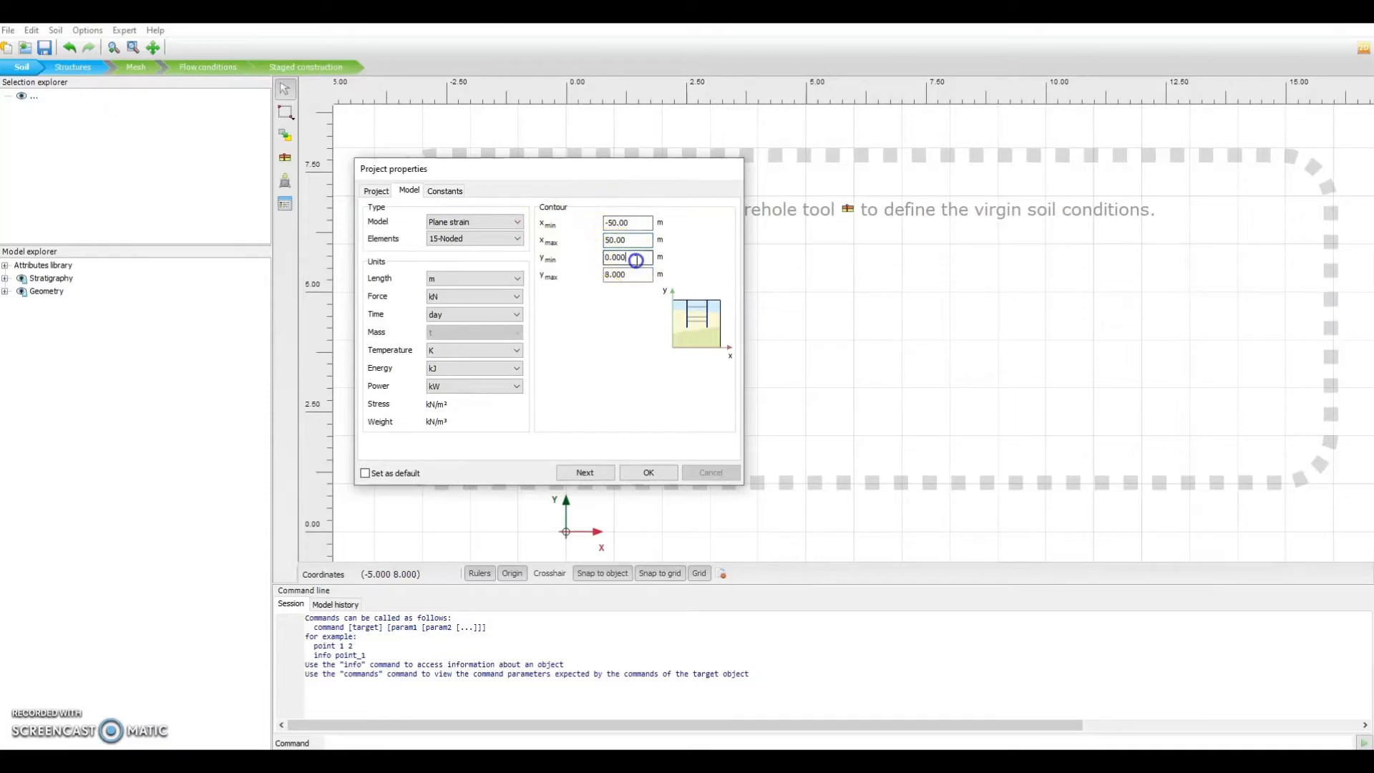
left_click_drag(635, 259, 550, 255)
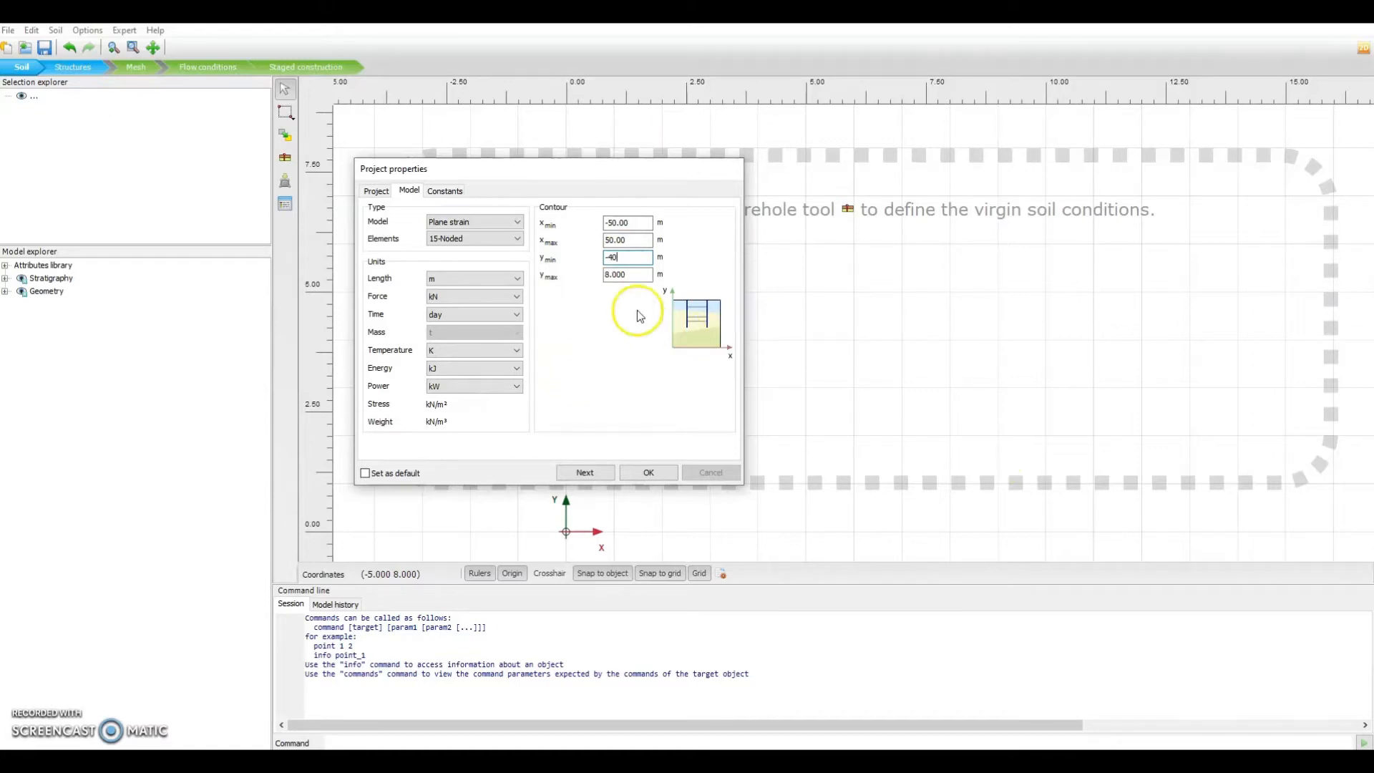
left_click_drag(629, 274, 573, 275)
type("0")
type("10")
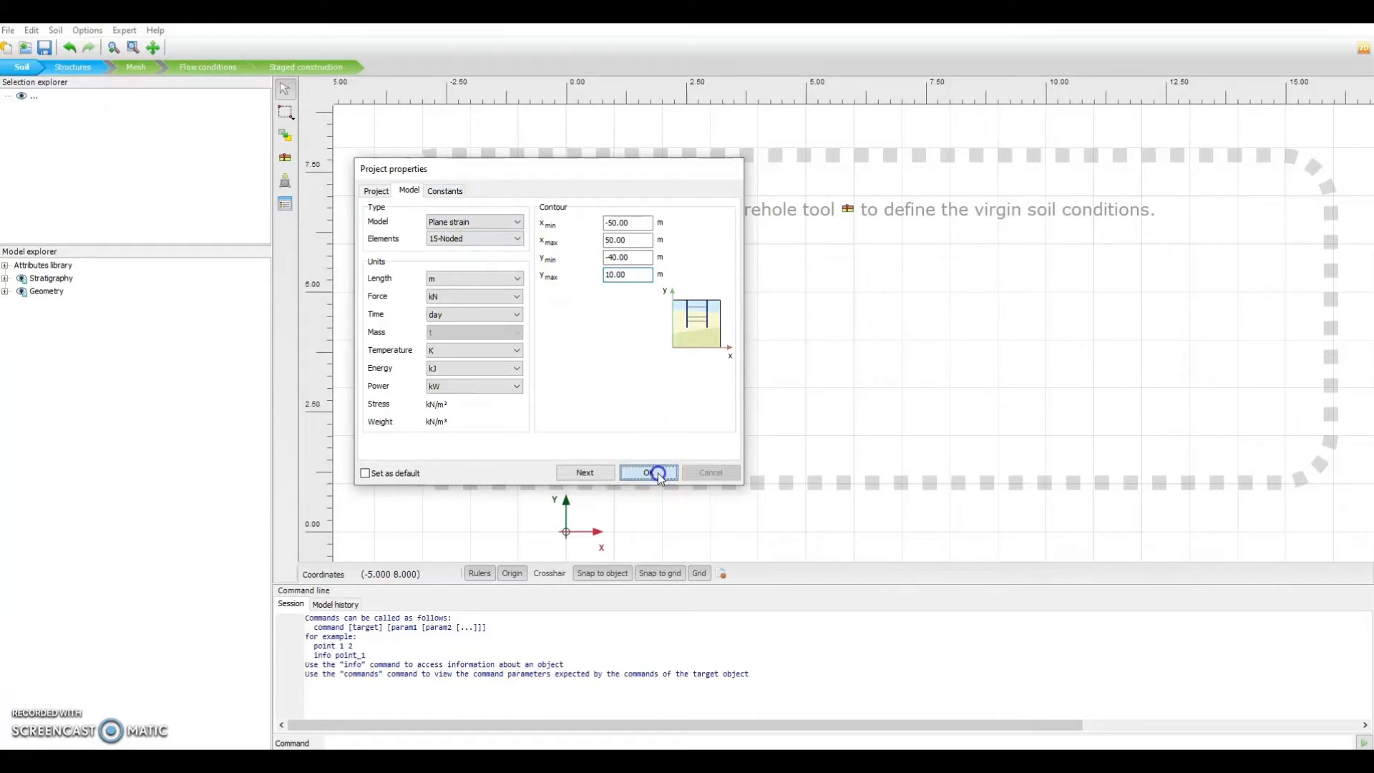
left_click(649, 472)
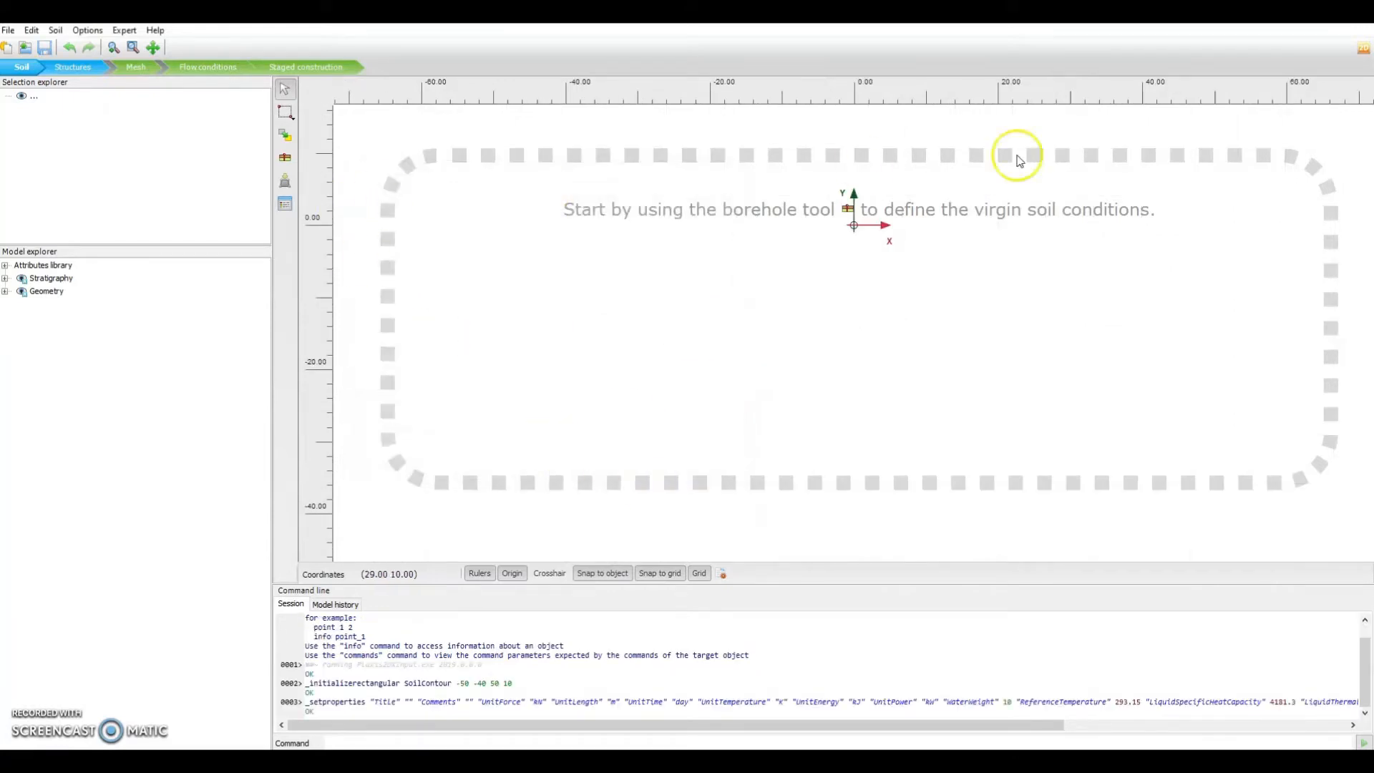
Create a borehole at x = 0 in the soil model
left_click(285, 156)
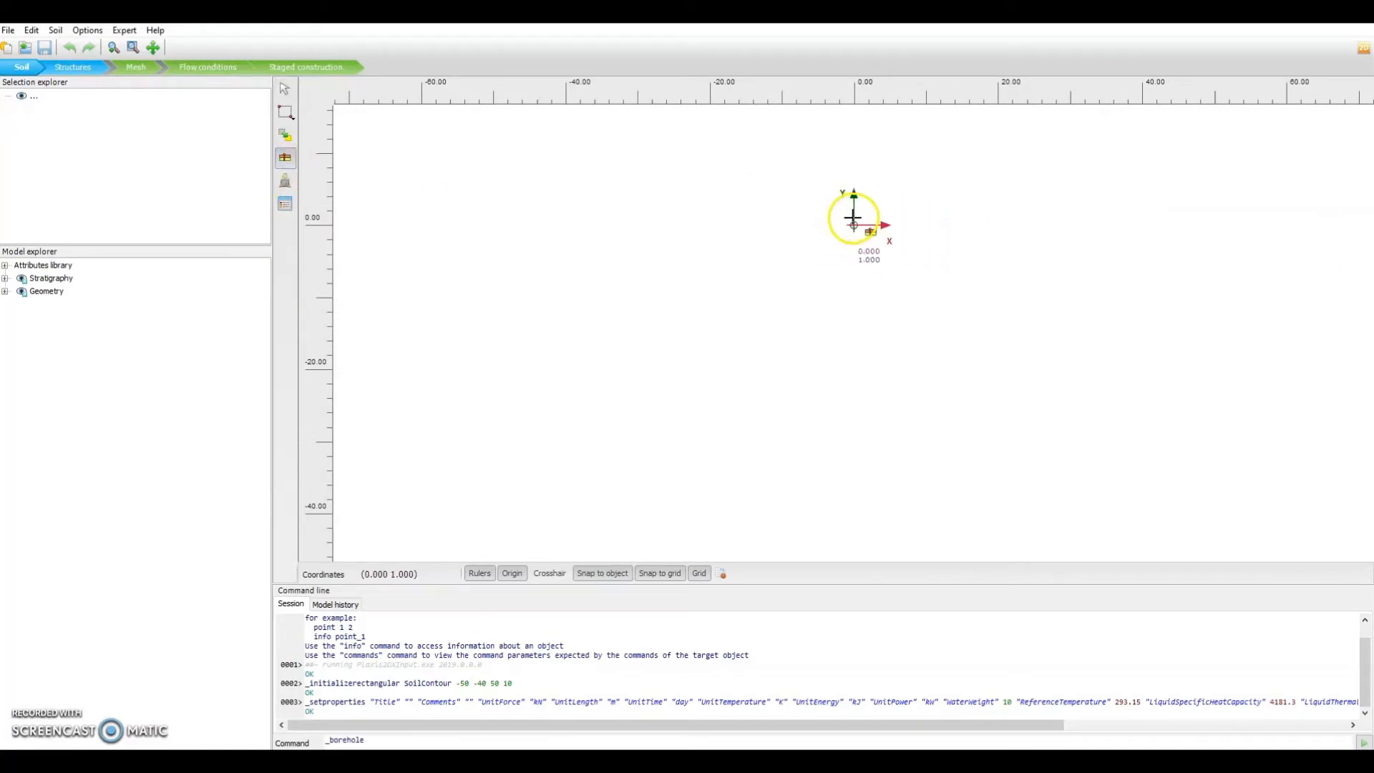
left_click(854, 203)
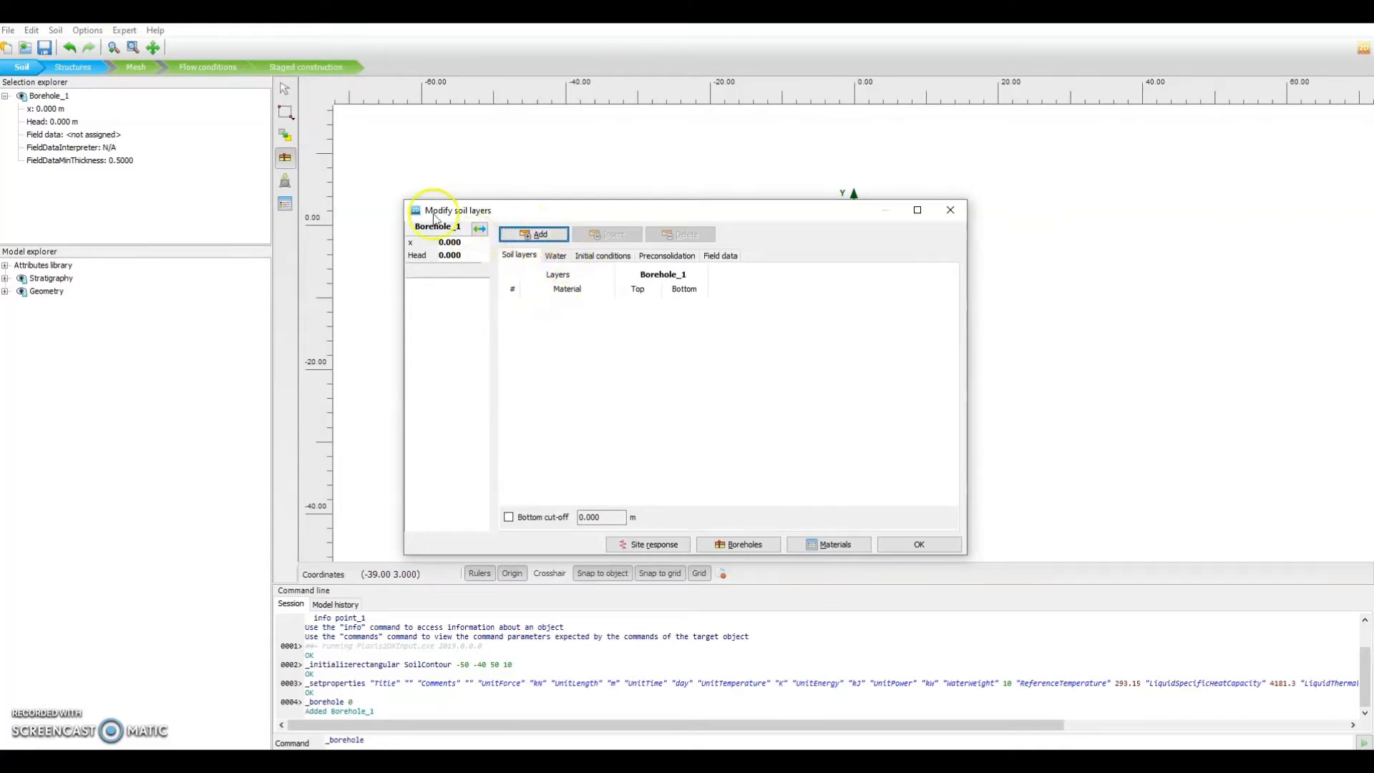
left_click_drag(463, 212, 441, 192)
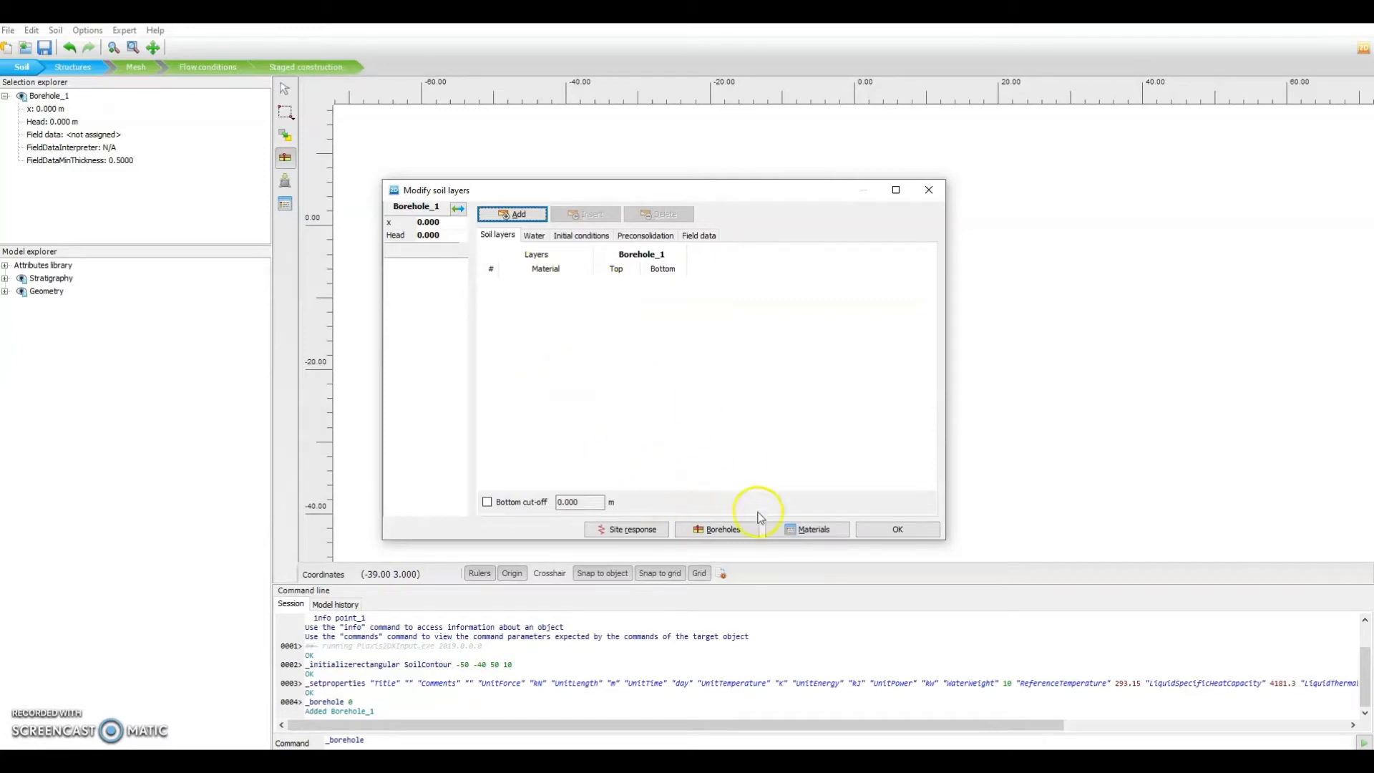
Create a soil material named "Sandy silty clay 1" with unsaturated and saturated unit weights of 20 kN/m³
left_click(801, 536)
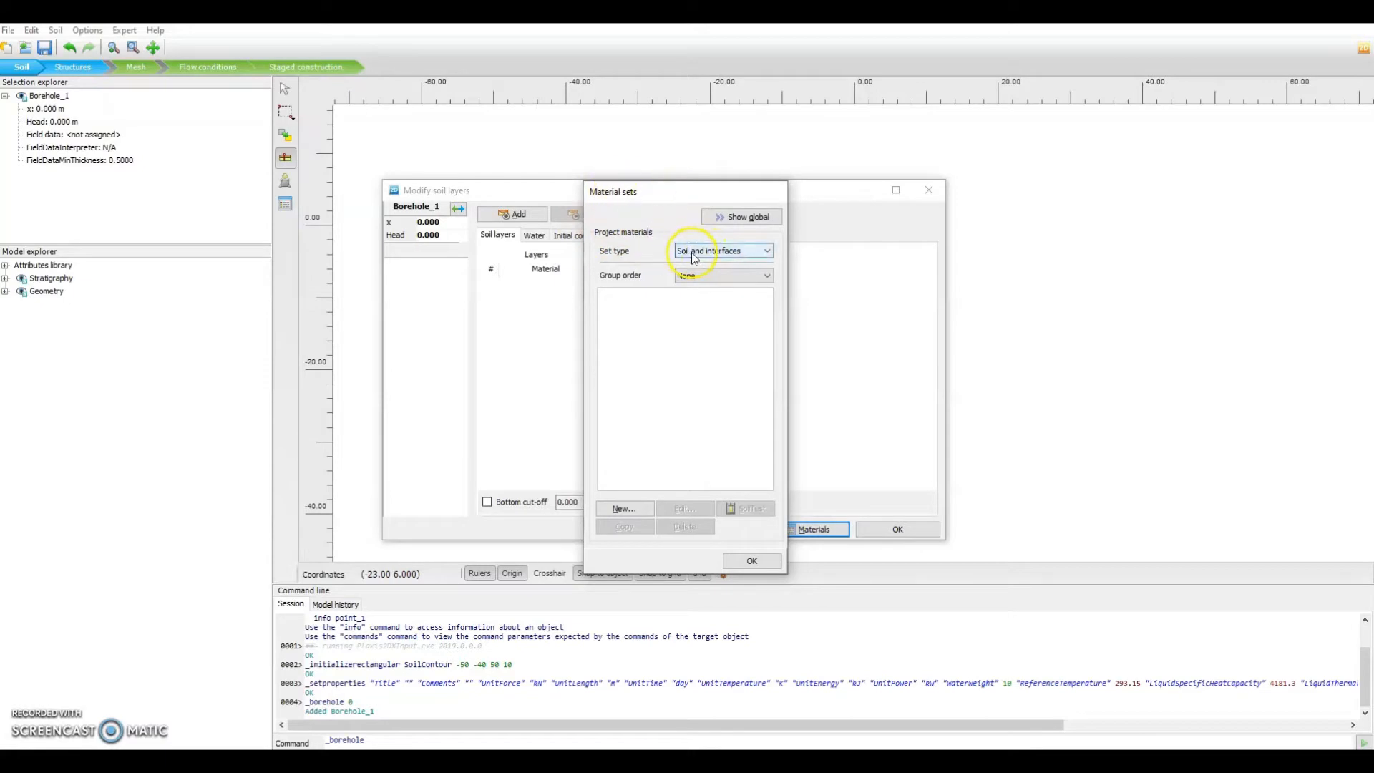
left_click(616, 509)
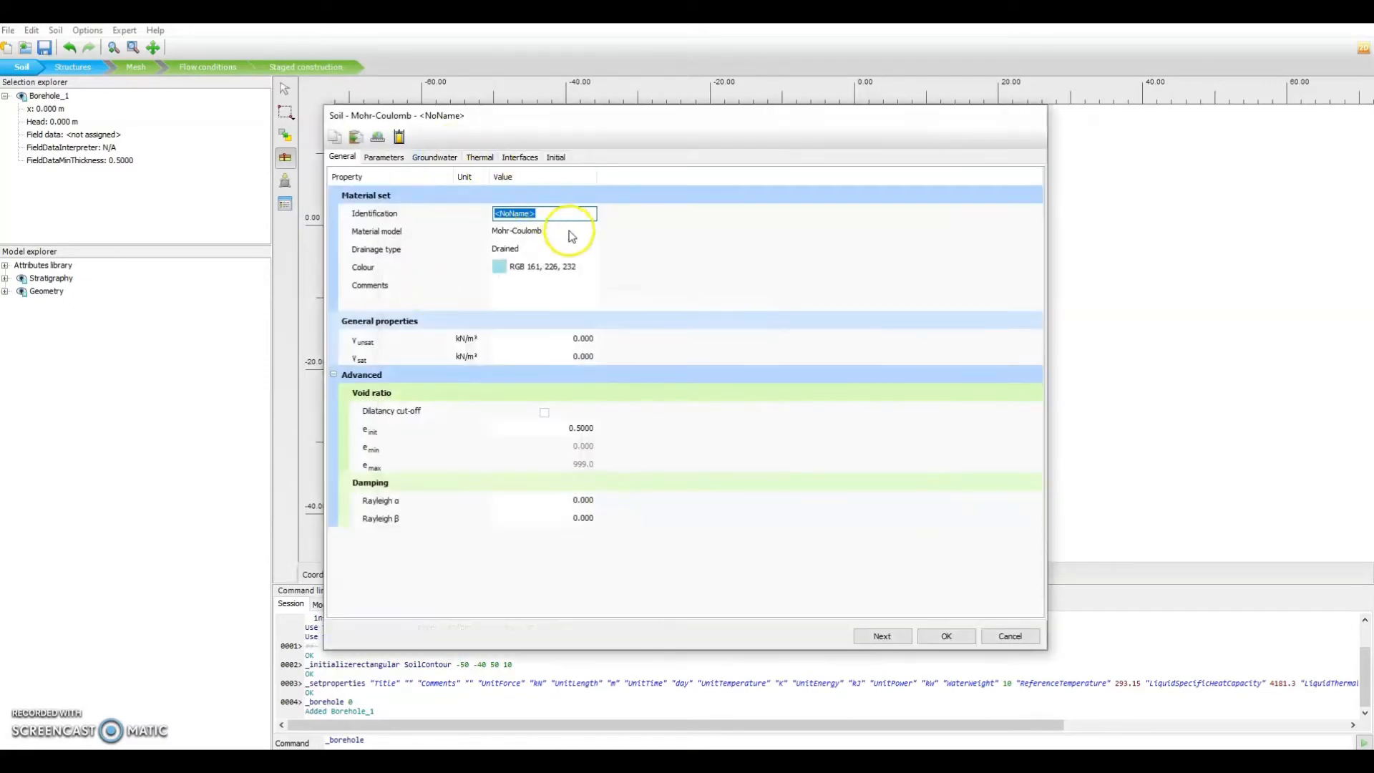
type("Sandy silty")
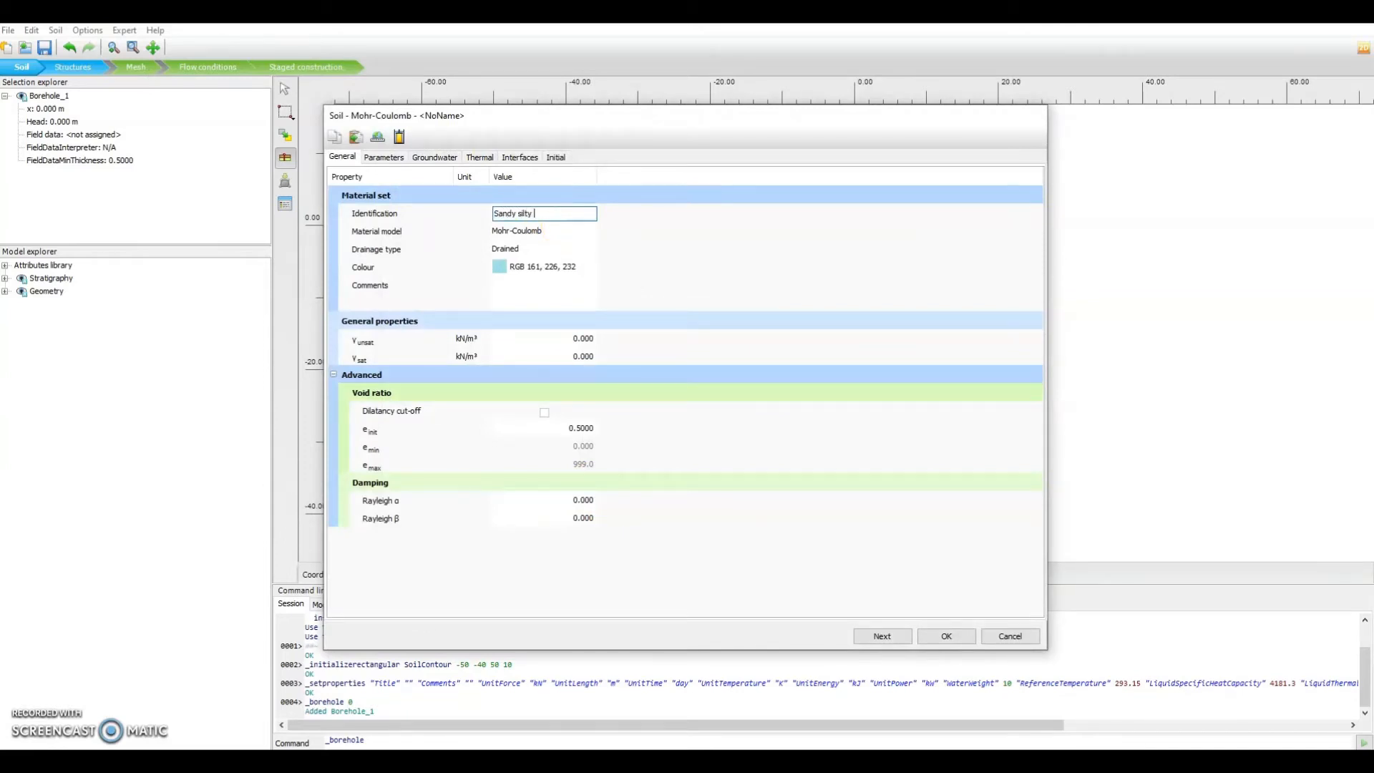
type(" clay")
left_click(601, 247)
type("1")
left_click(589, 342)
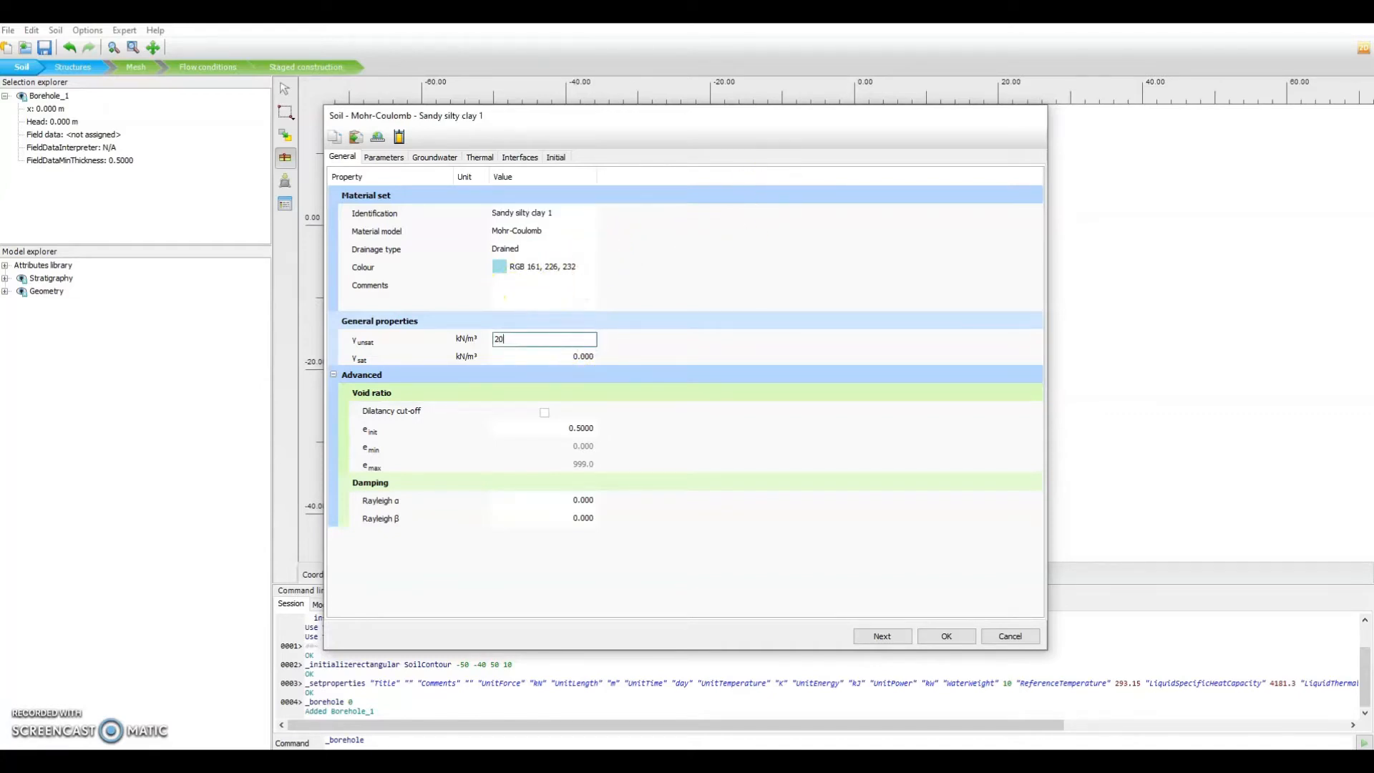
key("Tab")
type("20")
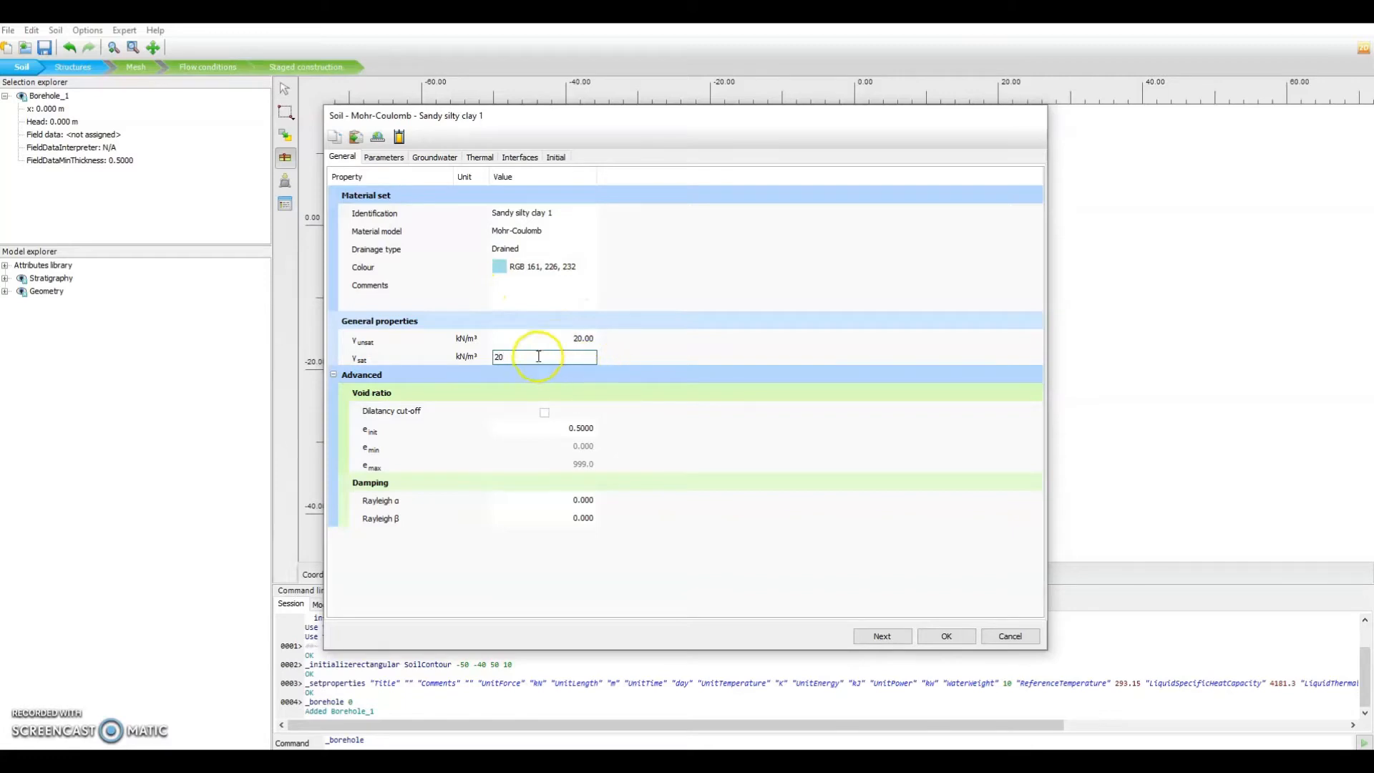
left_click(388, 345)
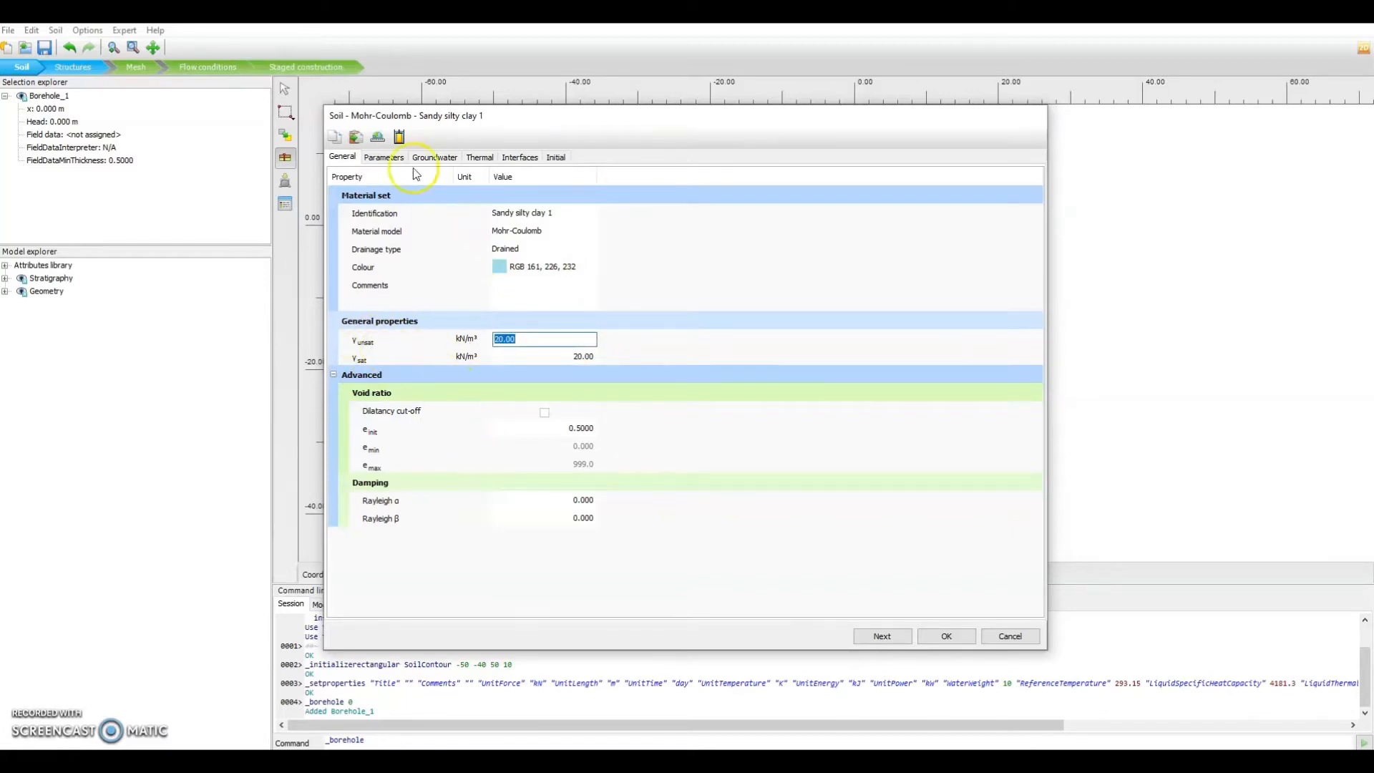
Set the stiffness of Sandy silty clay 1 to E' 300E3 kN/m² with a Poisson's ratio of 0.3
left_click(383, 156)
left_click(470, 213)
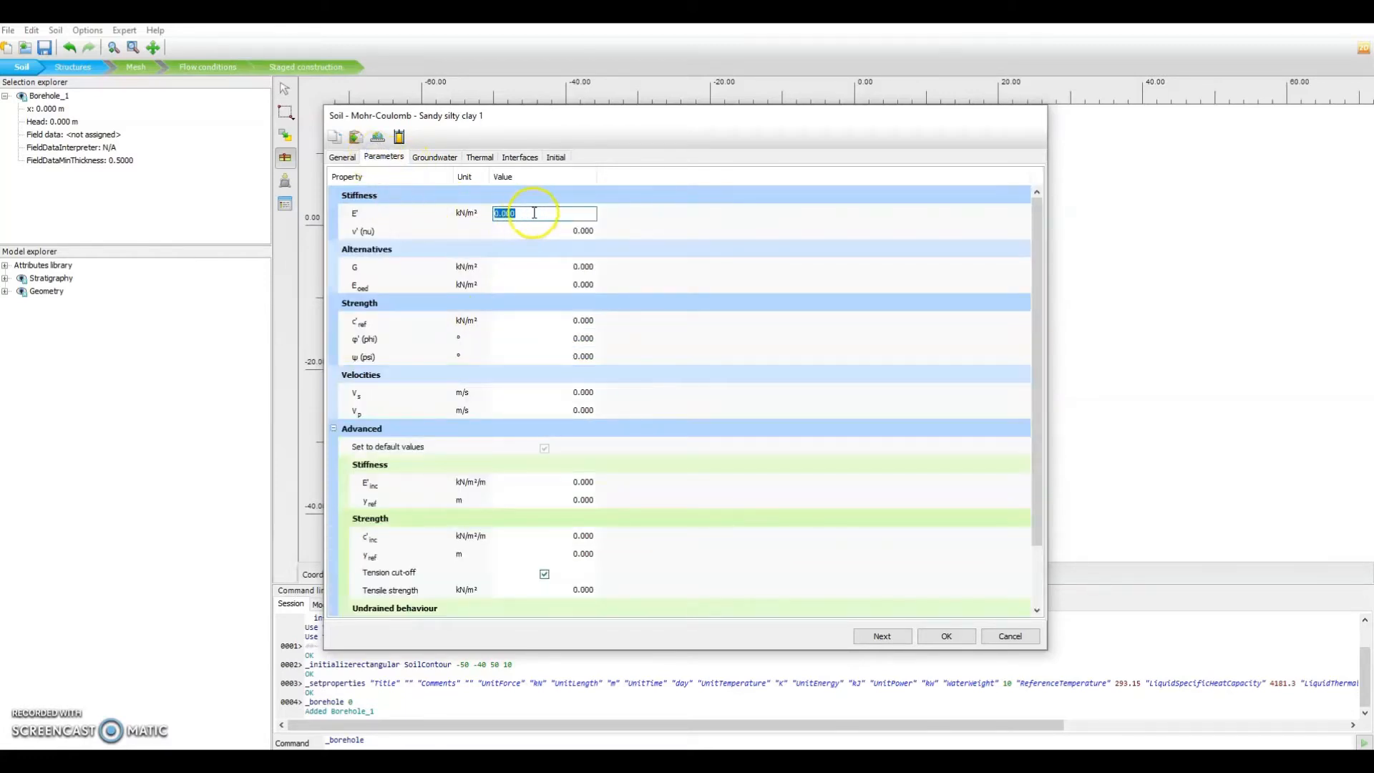
type("3")
type("3")
left_click(568, 228)
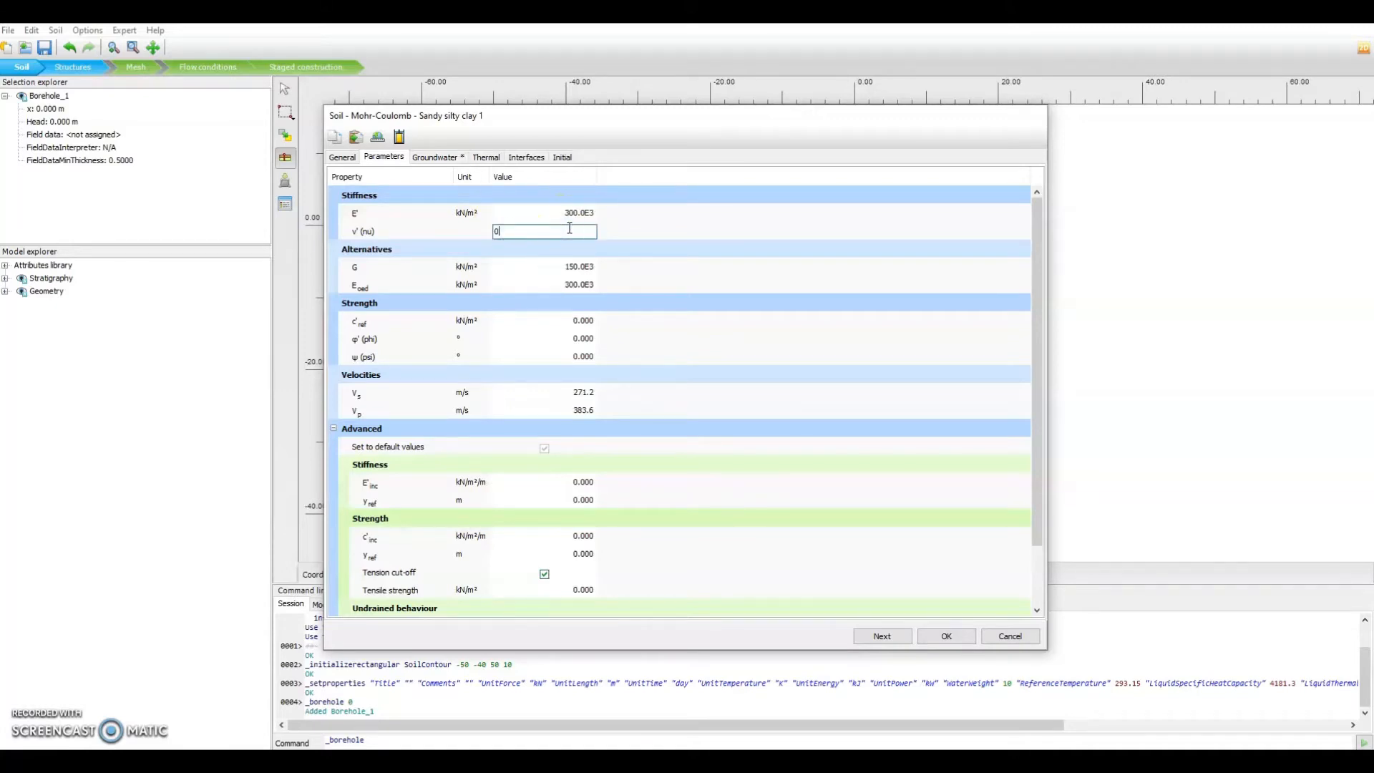
type("0.3")
left_click(572, 268)
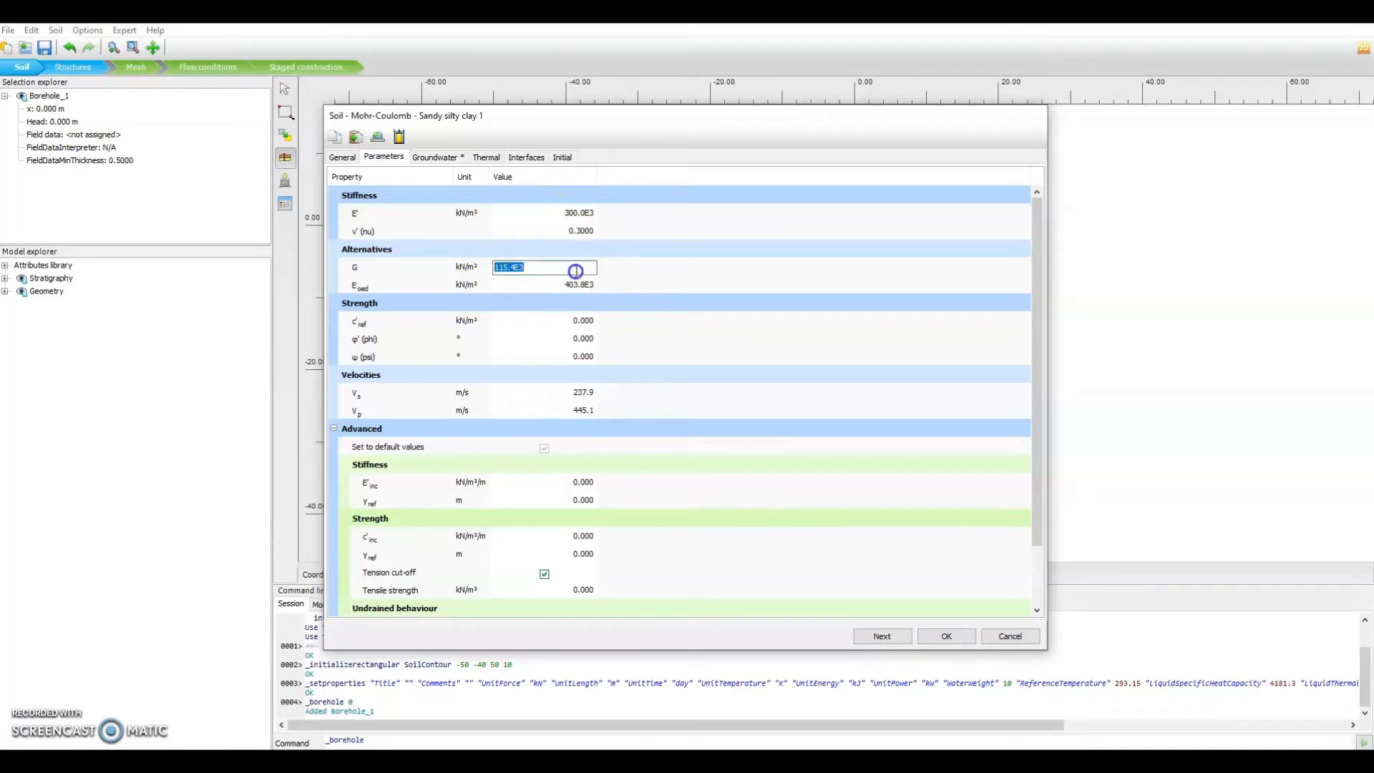
Set the strength of Sandy silty clay 1 to a cohesion c'ref of 20 kN/m² and a friction angle of 30°
left_click(578, 321)
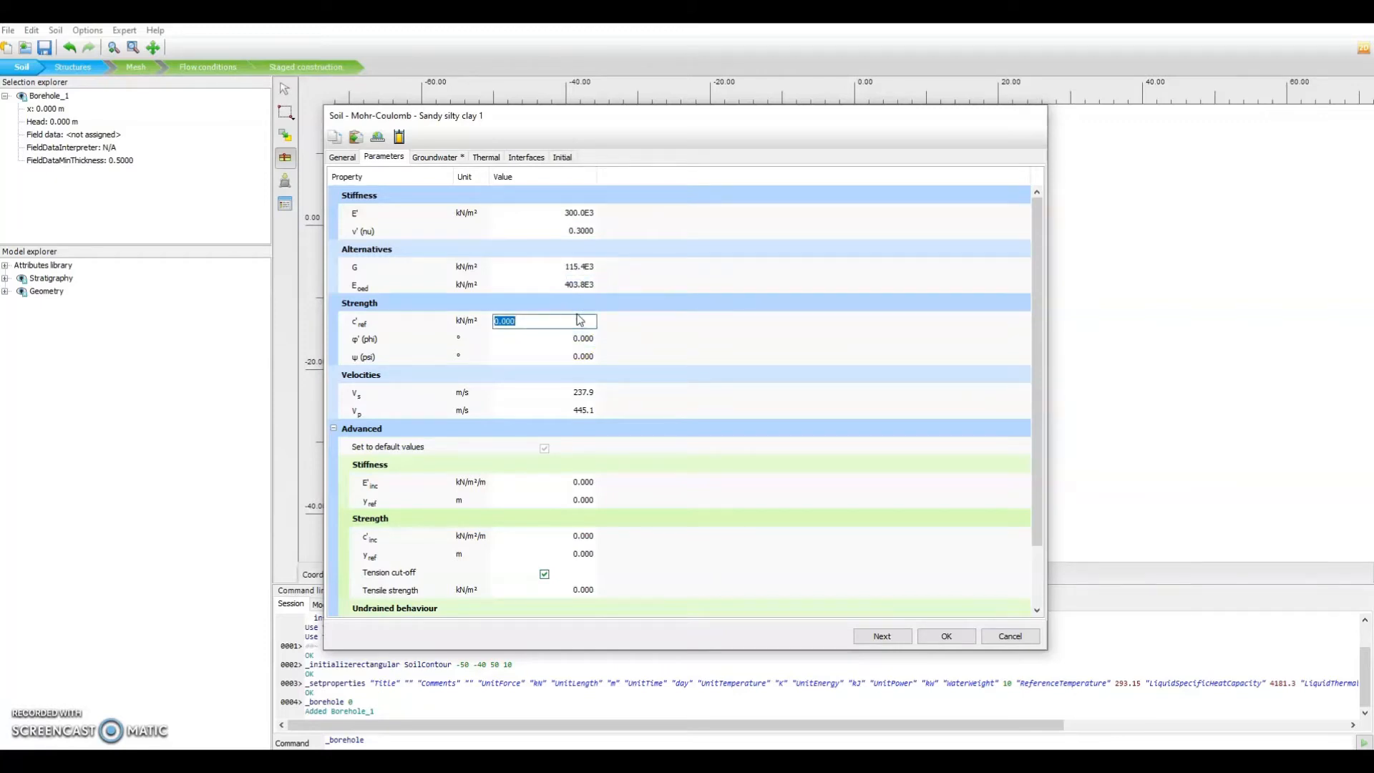
key("Tab")
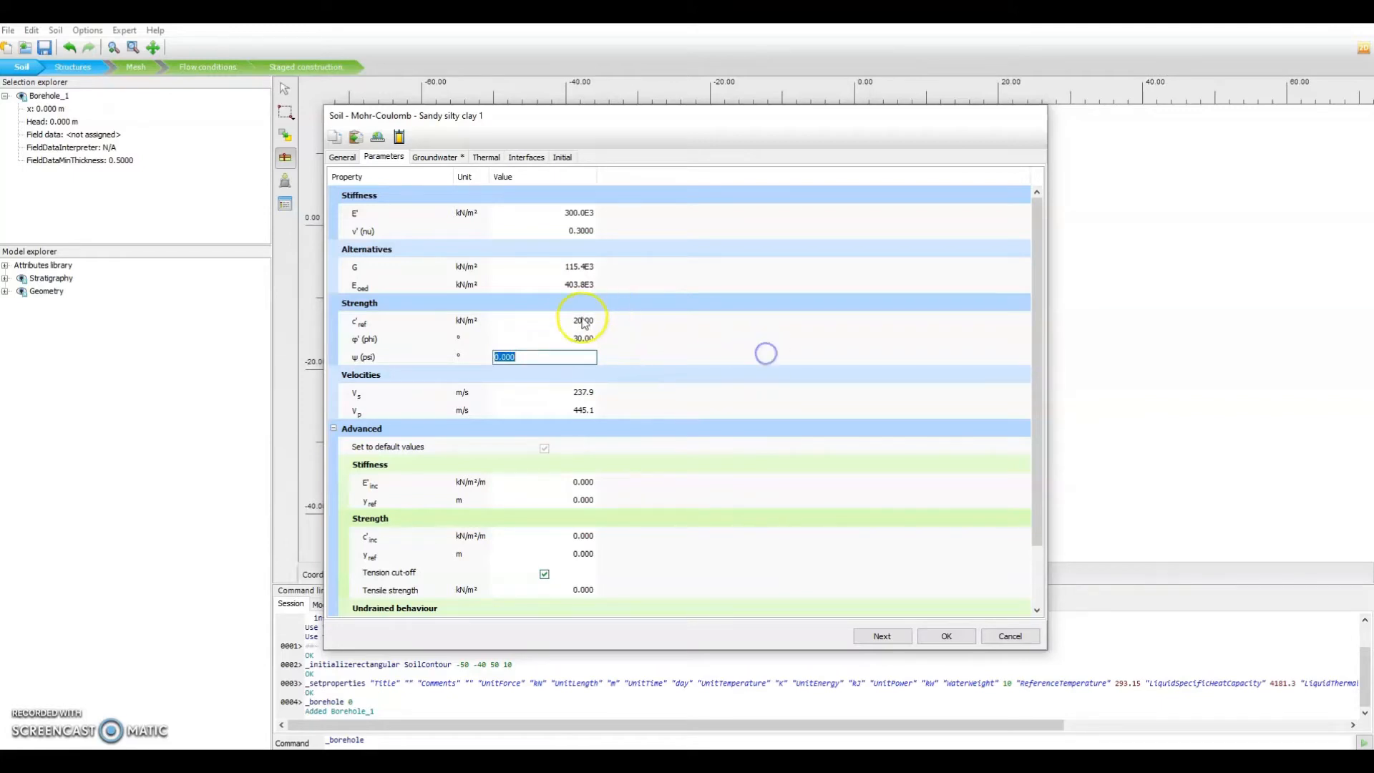
left_click(506, 324)
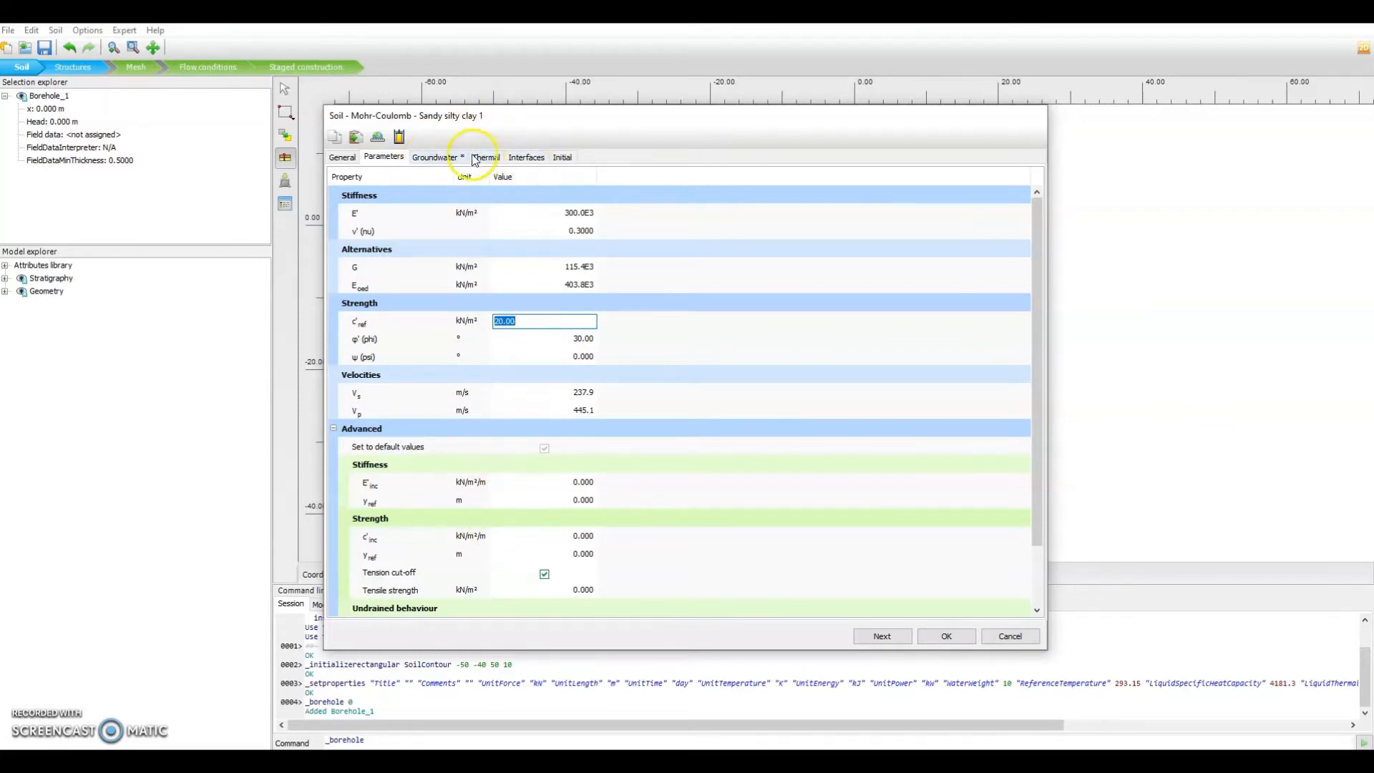
Switch the K0 determination of Sandy silty clay 1 to Manual with K0,x 0.75 and save the material
left_click(565, 158)
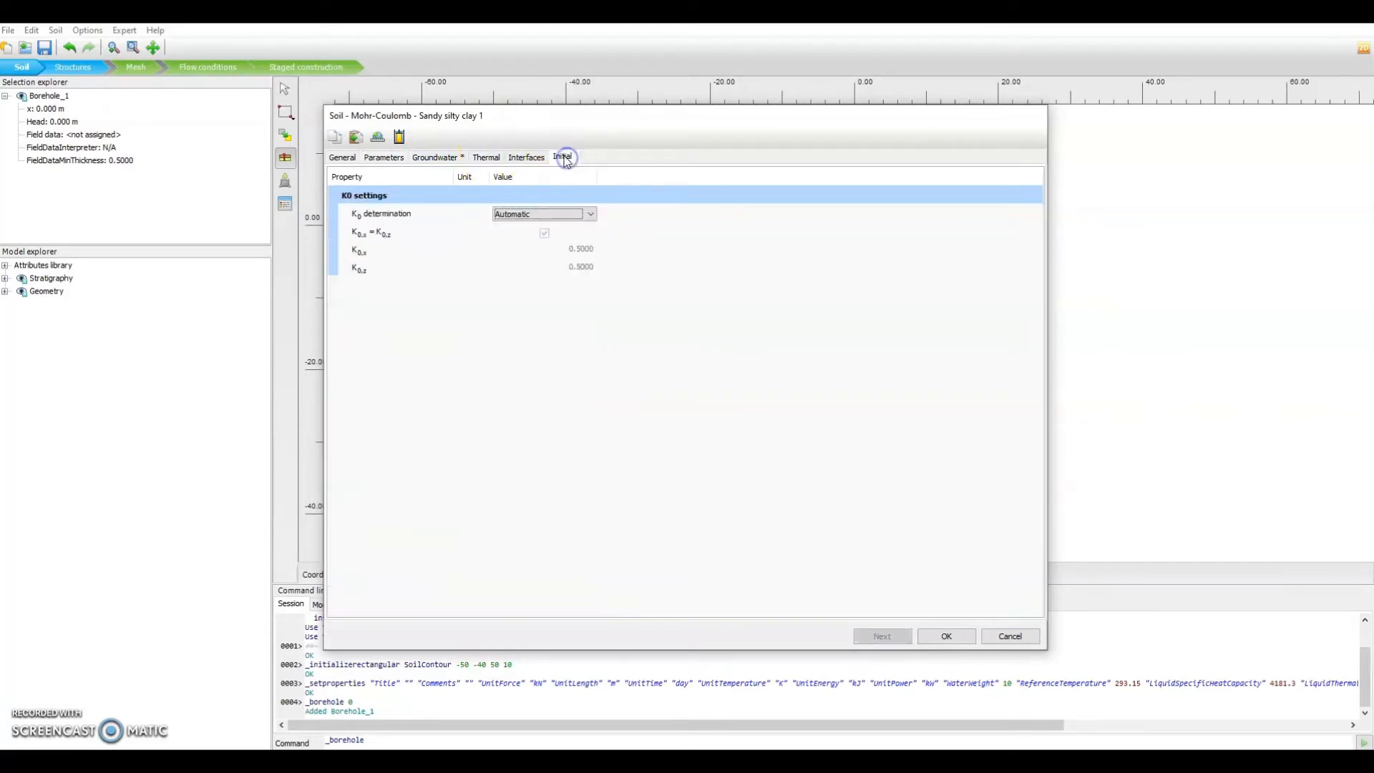
left_click(557, 214)
left_click(551, 227)
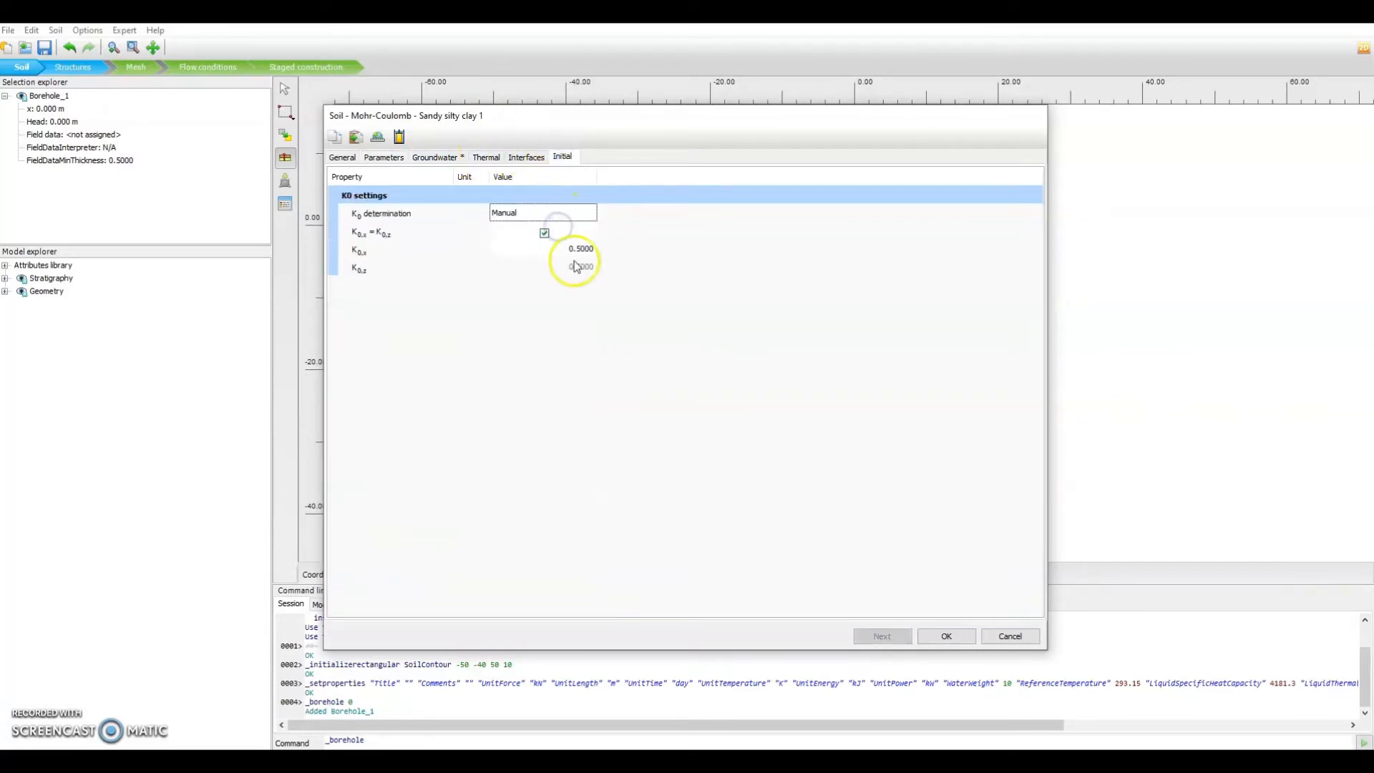
left_click(582, 250)
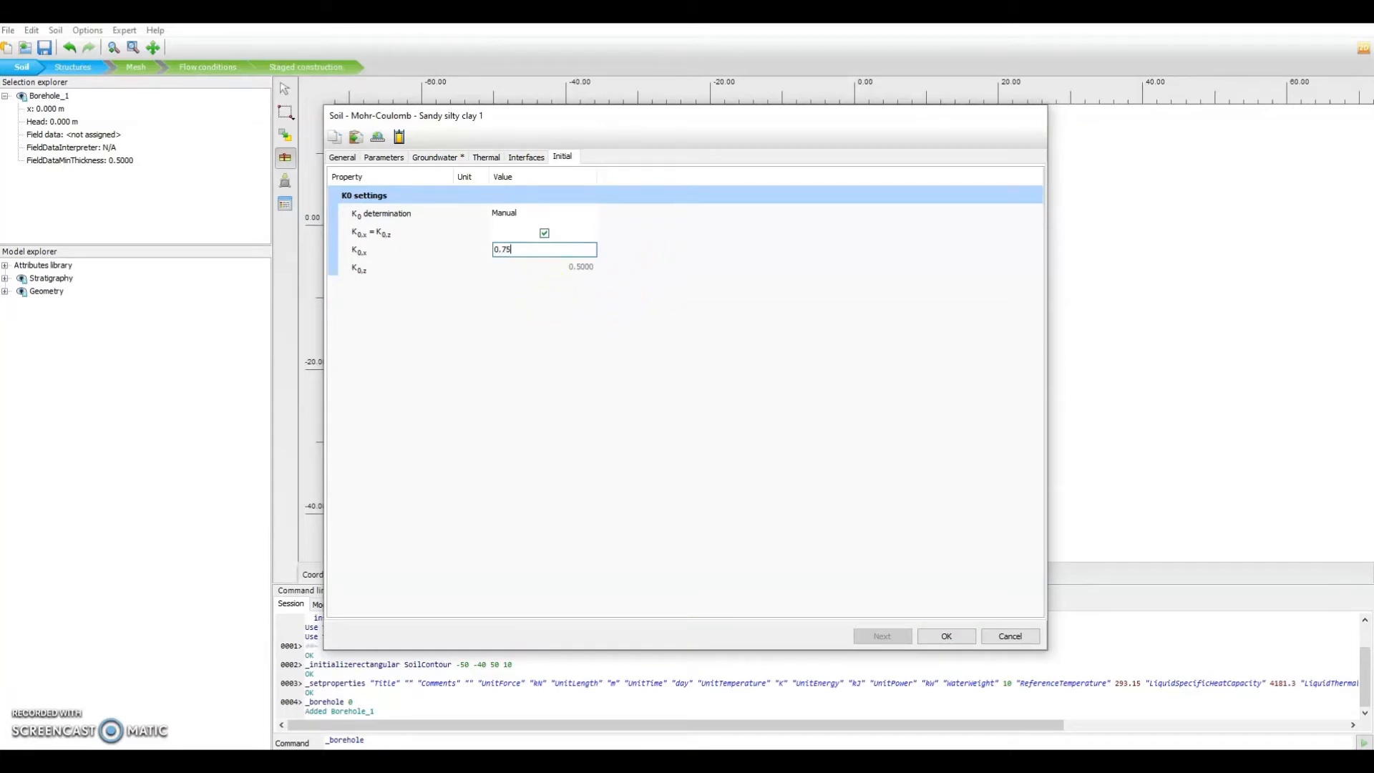
left_click(611, 450)
left_click(949, 636)
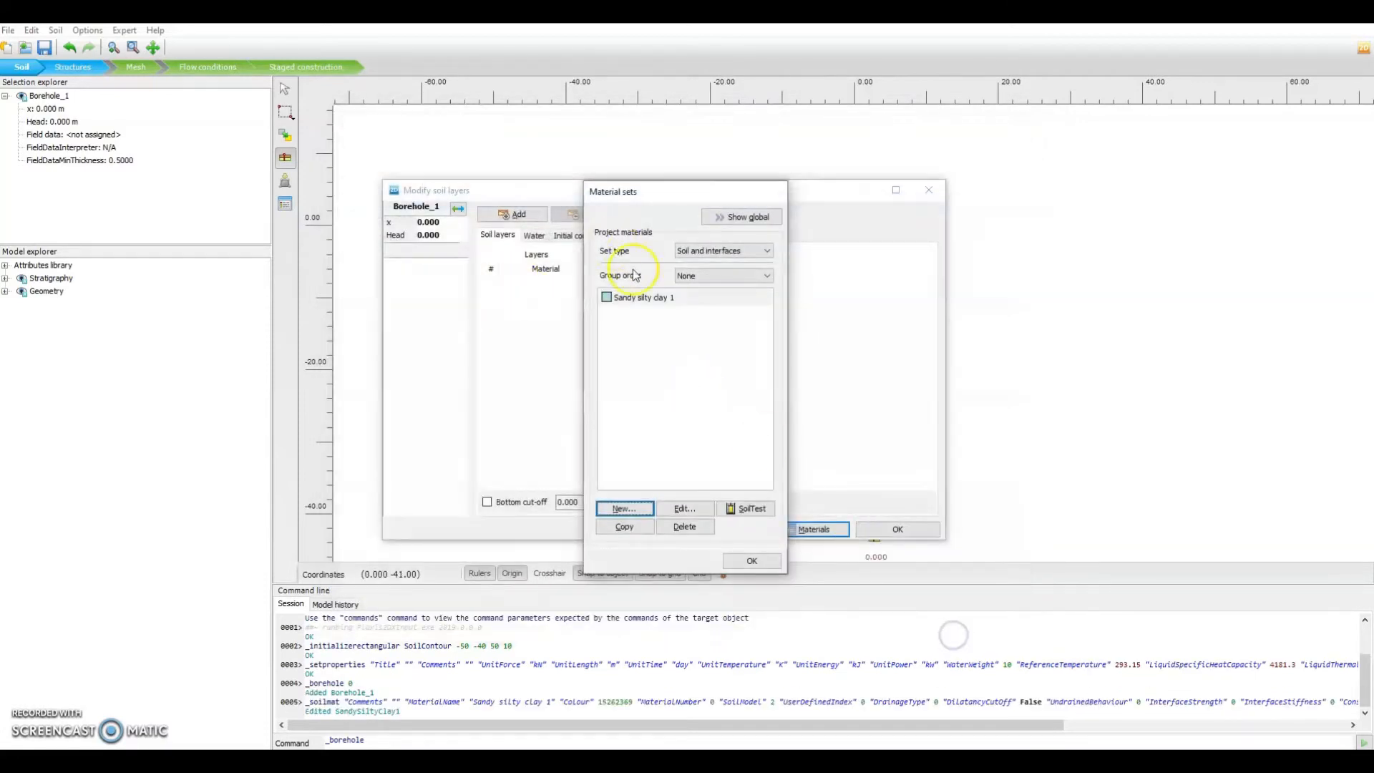
Create a second soil material named "Sandy silty clay 2" with unsaturated and saturated unit weights of 20 kN/m³
left_click(623, 508)
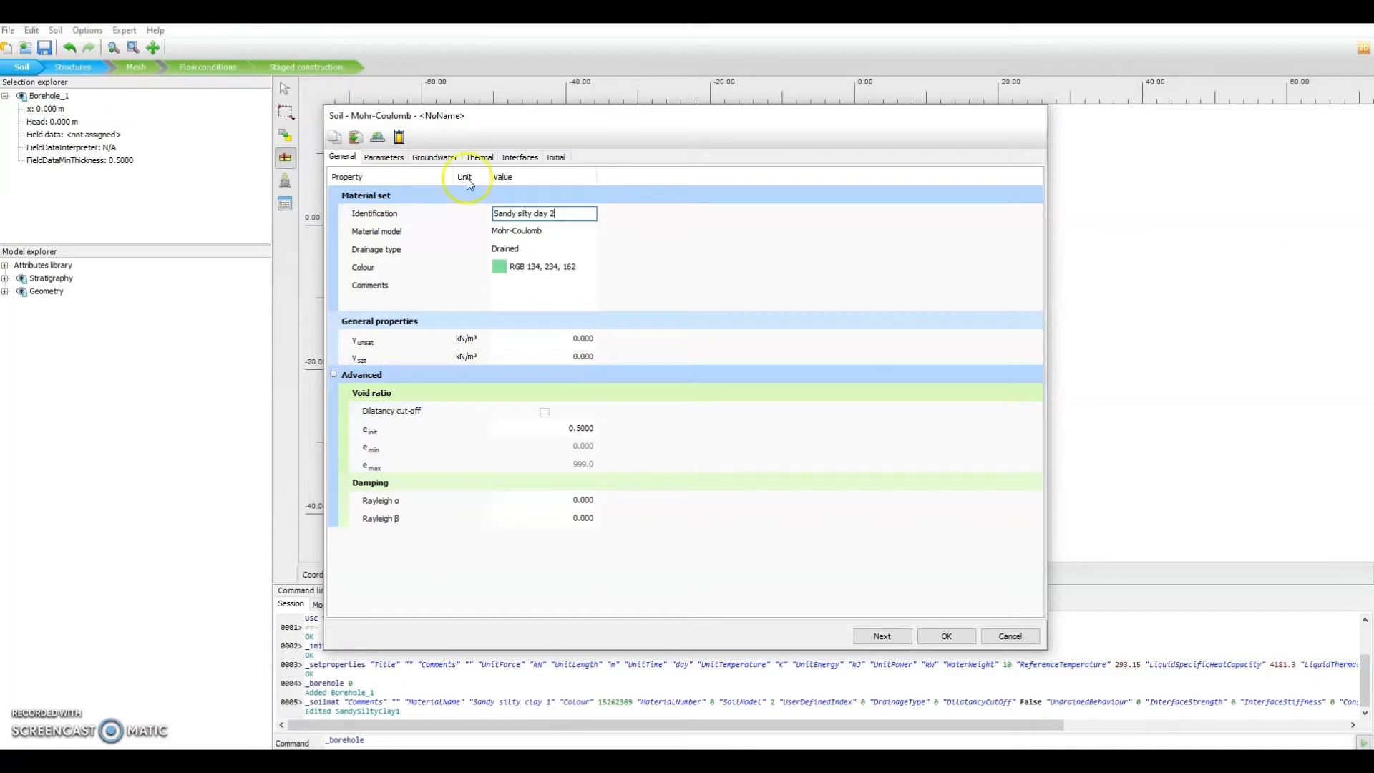
left_click(545, 342)
type("20")
key("Tab")
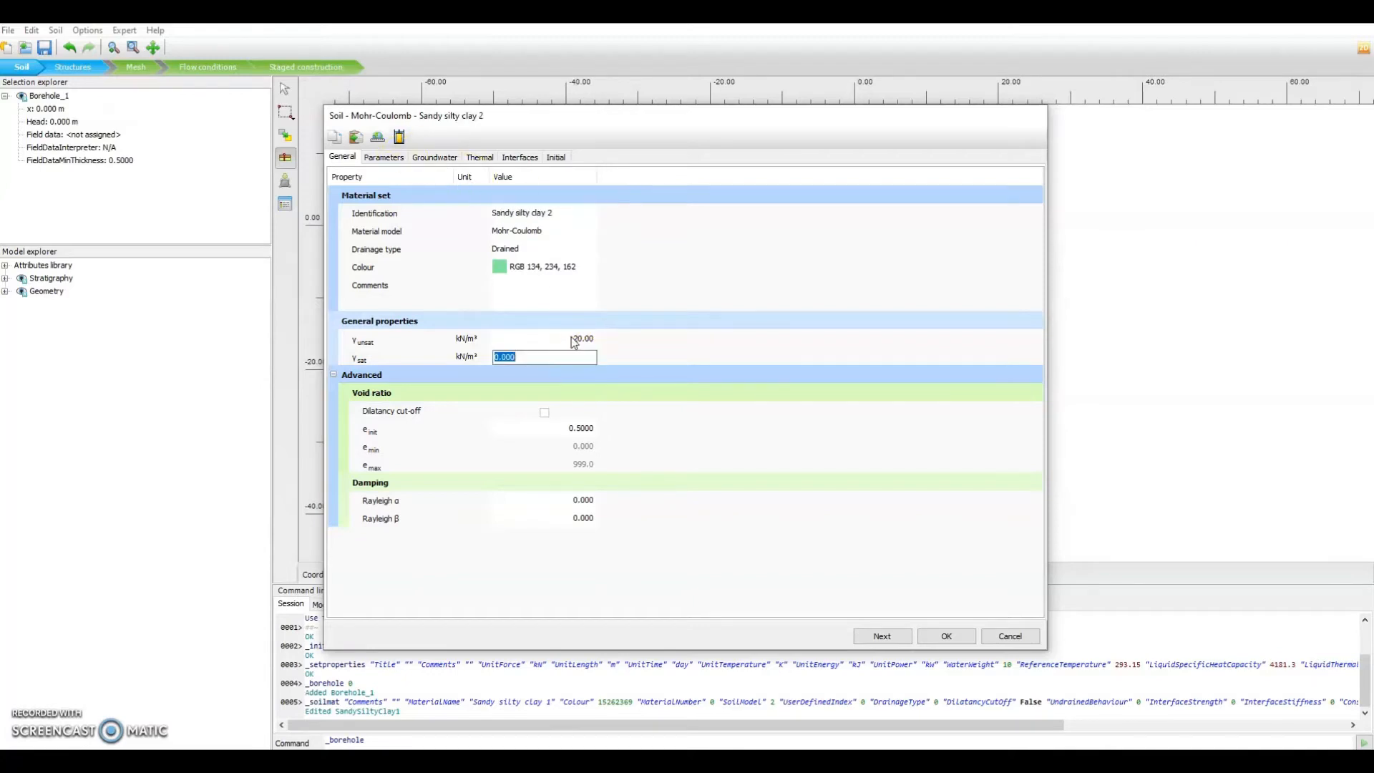
type("20")
left_click(383, 157)
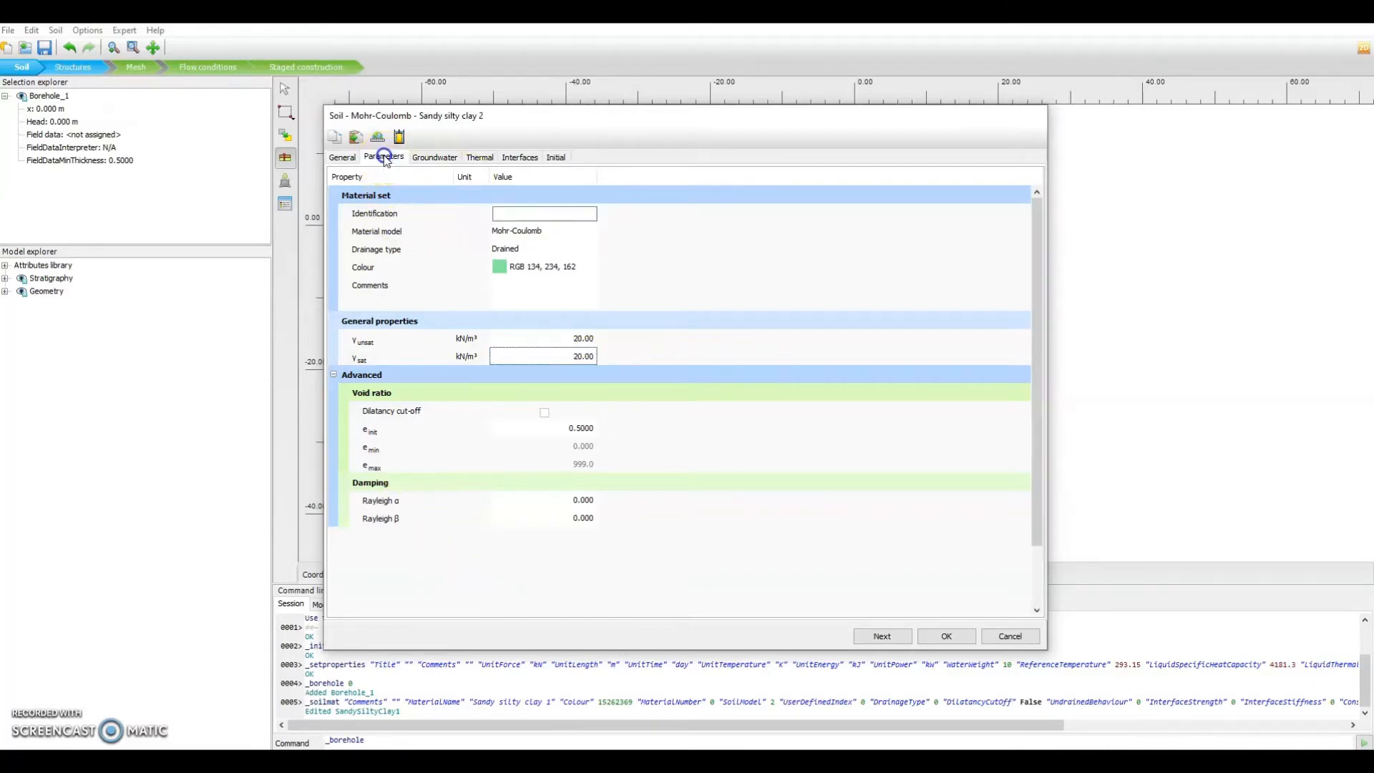
Set the stiffness of Sandy silty clay 2 to E' 250E3 kN/m² with a Poisson's ratio of 0.25
left_click(544, 214)
left_click(541, 214)
left_click_drag(541, 213, 407, 200)
type("2")
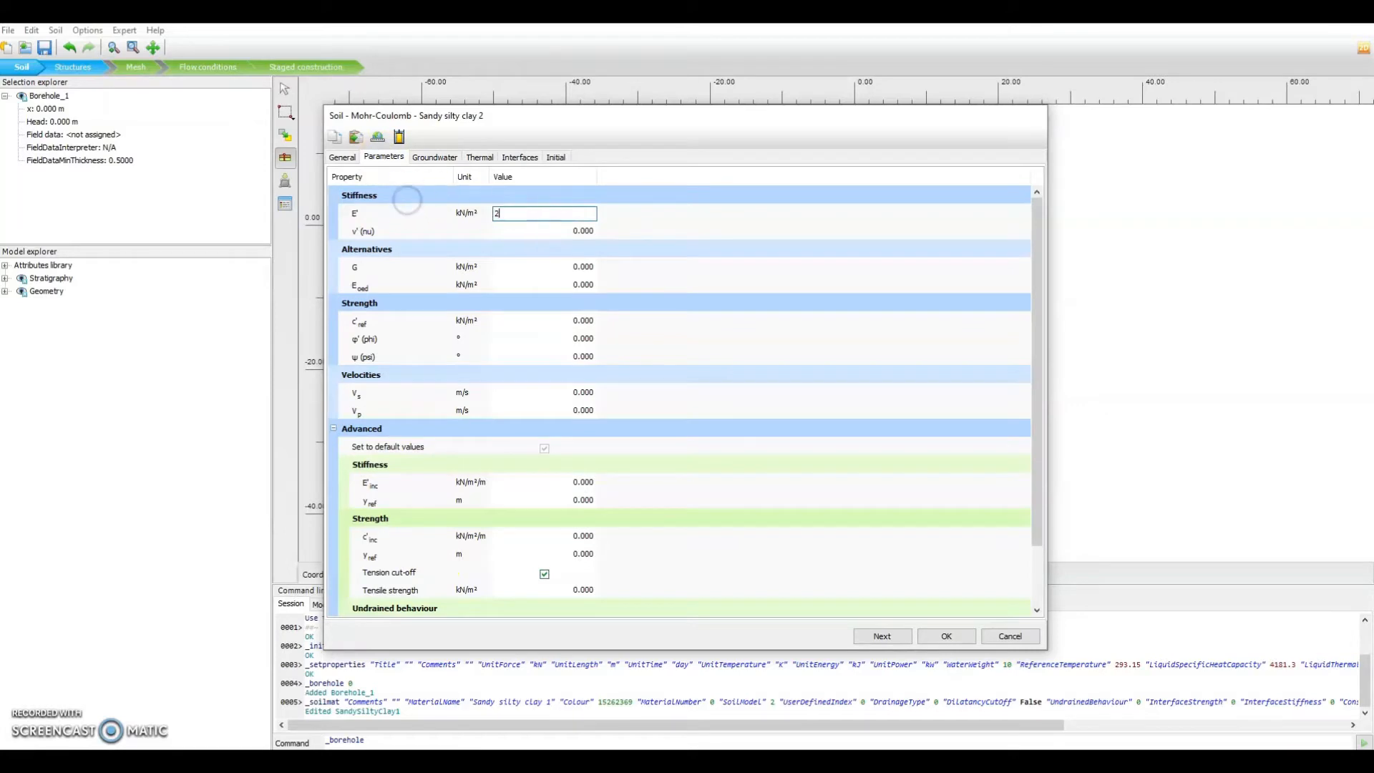
type("50.0E")
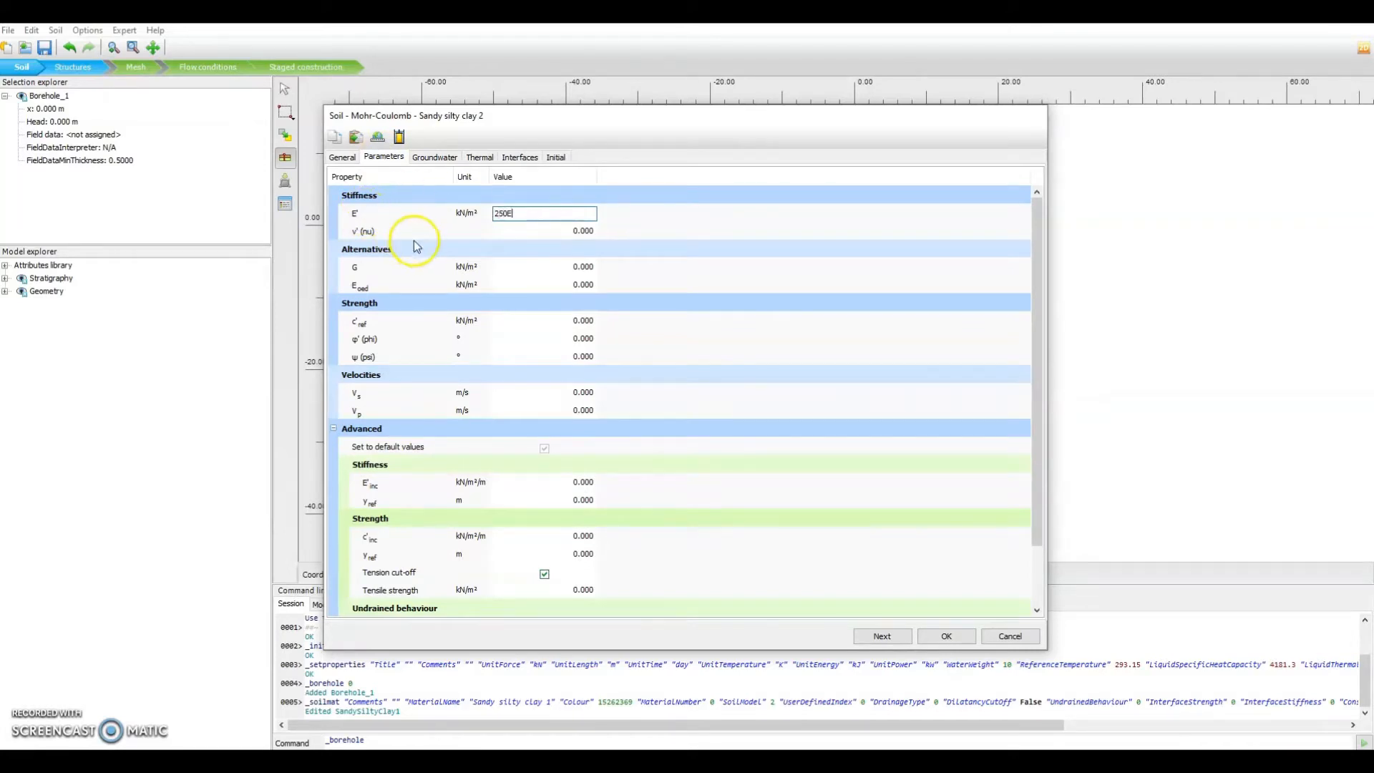
type("3")
left_click(588, 232)
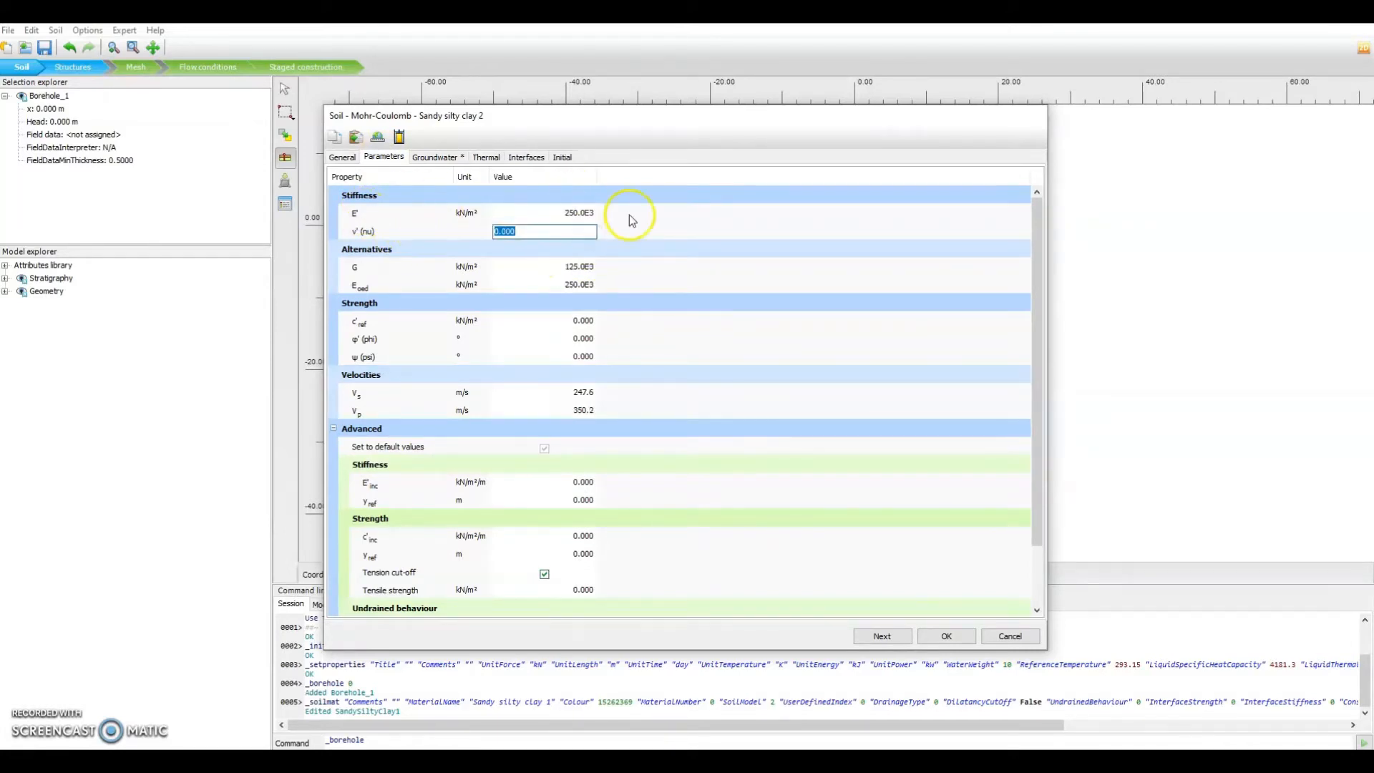
type("0.25")
Set the strength of Sandy silty clay 2 to a cohesion c'ref of 25 kN/m² and a friction angle of 30°
left_click(581, 320)
type("25")
key("Tab")
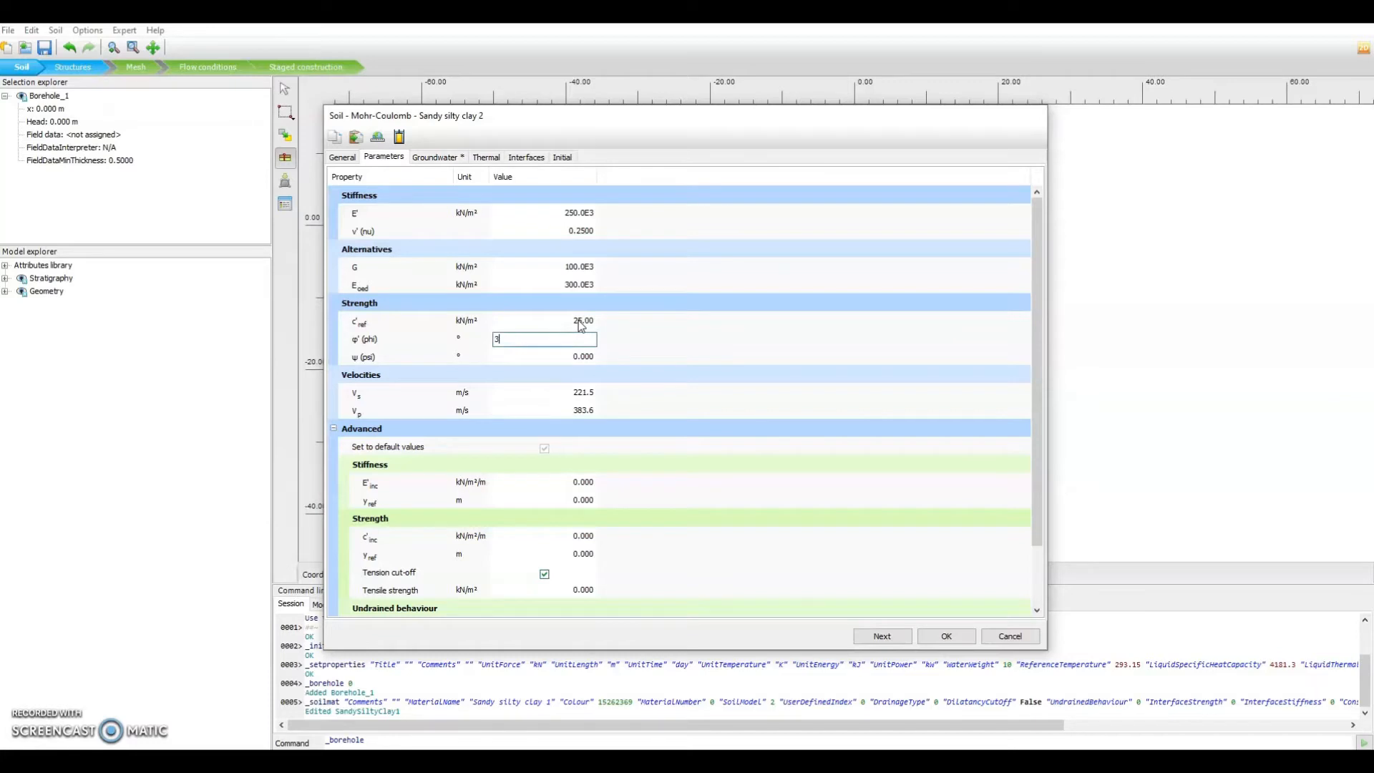
left_click(668, 316)
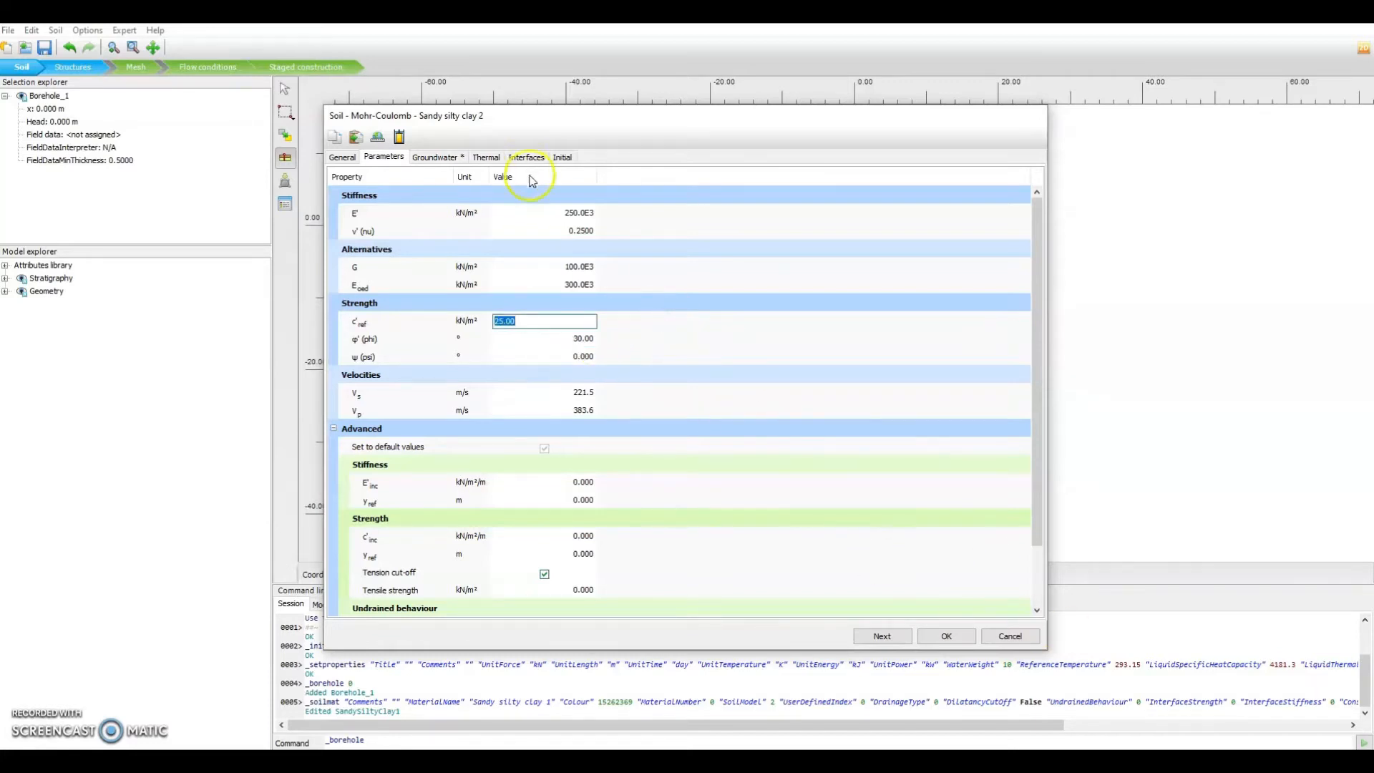
Switch the K0 determination of Sandy silty clay 2 to Manual with K0,x 0.75, save the material and close the material sets
left_click(559, 157)
left_click(574, 214)
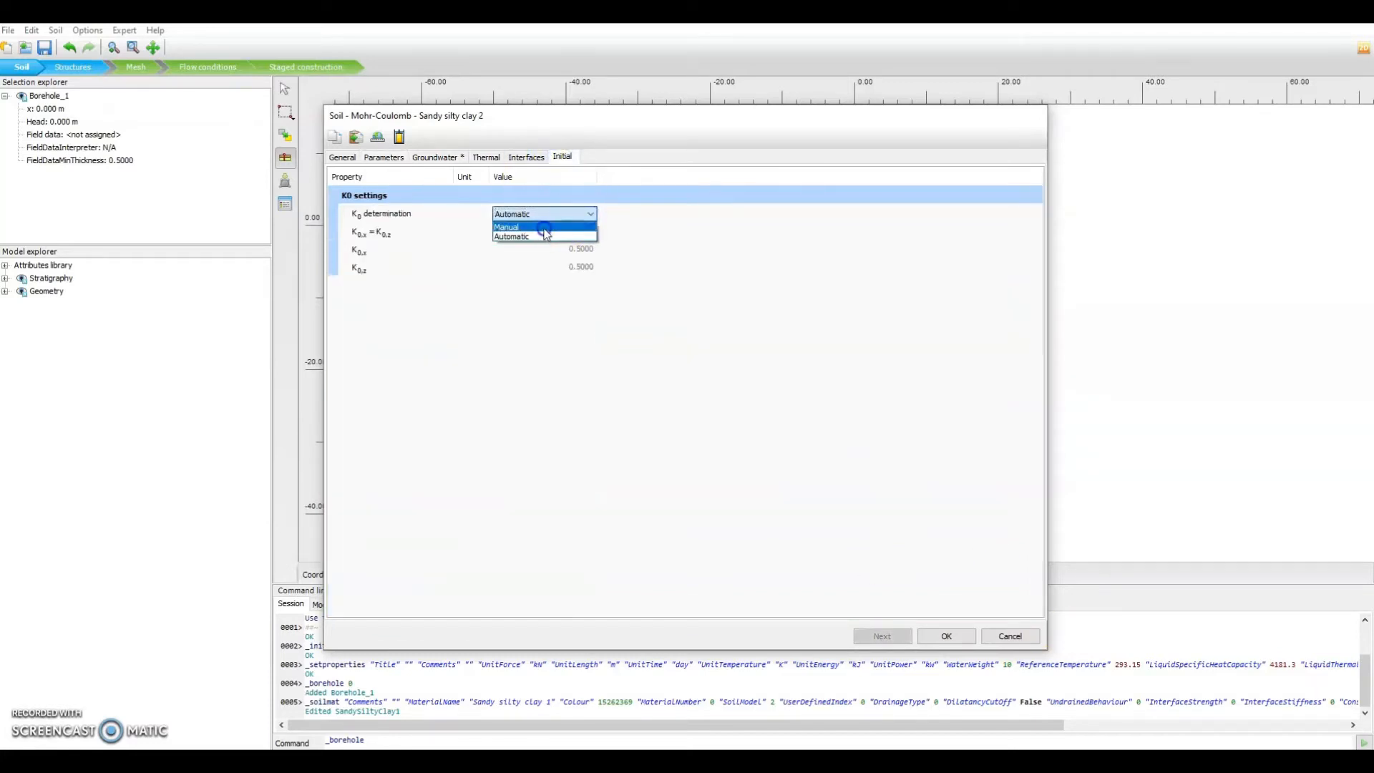
left_click(547, 234)
left_click(580, 256)
type("0")
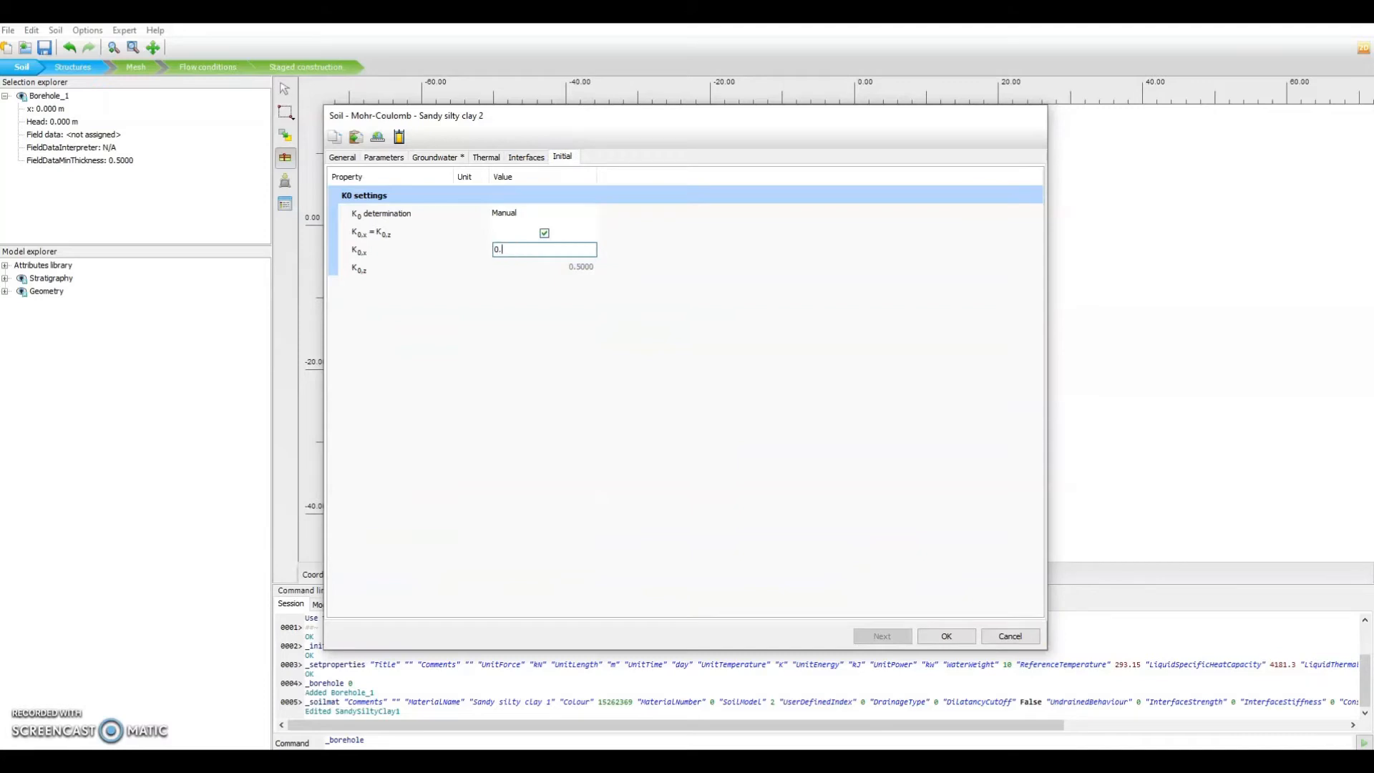
type(".75")
key("Return")
left_click(946, 636)
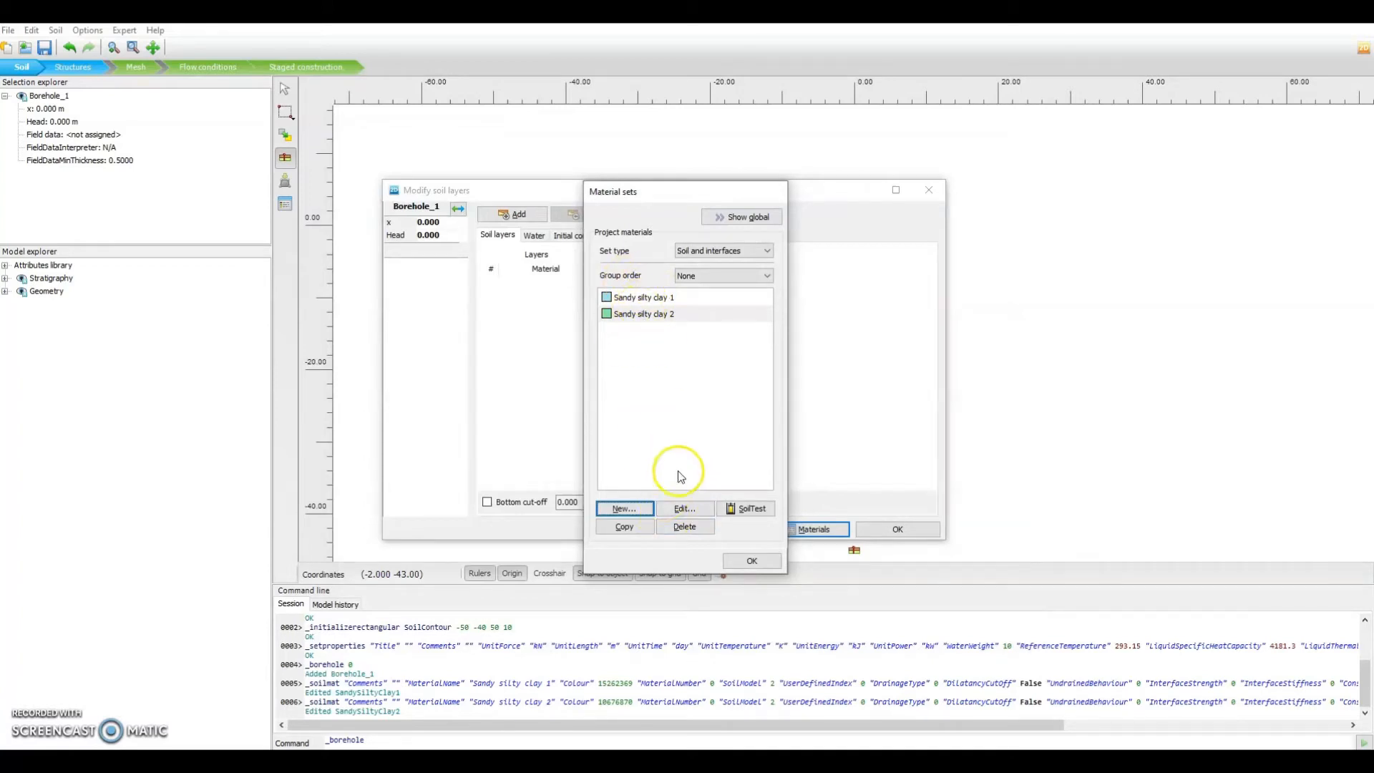
left_click(757, 559)
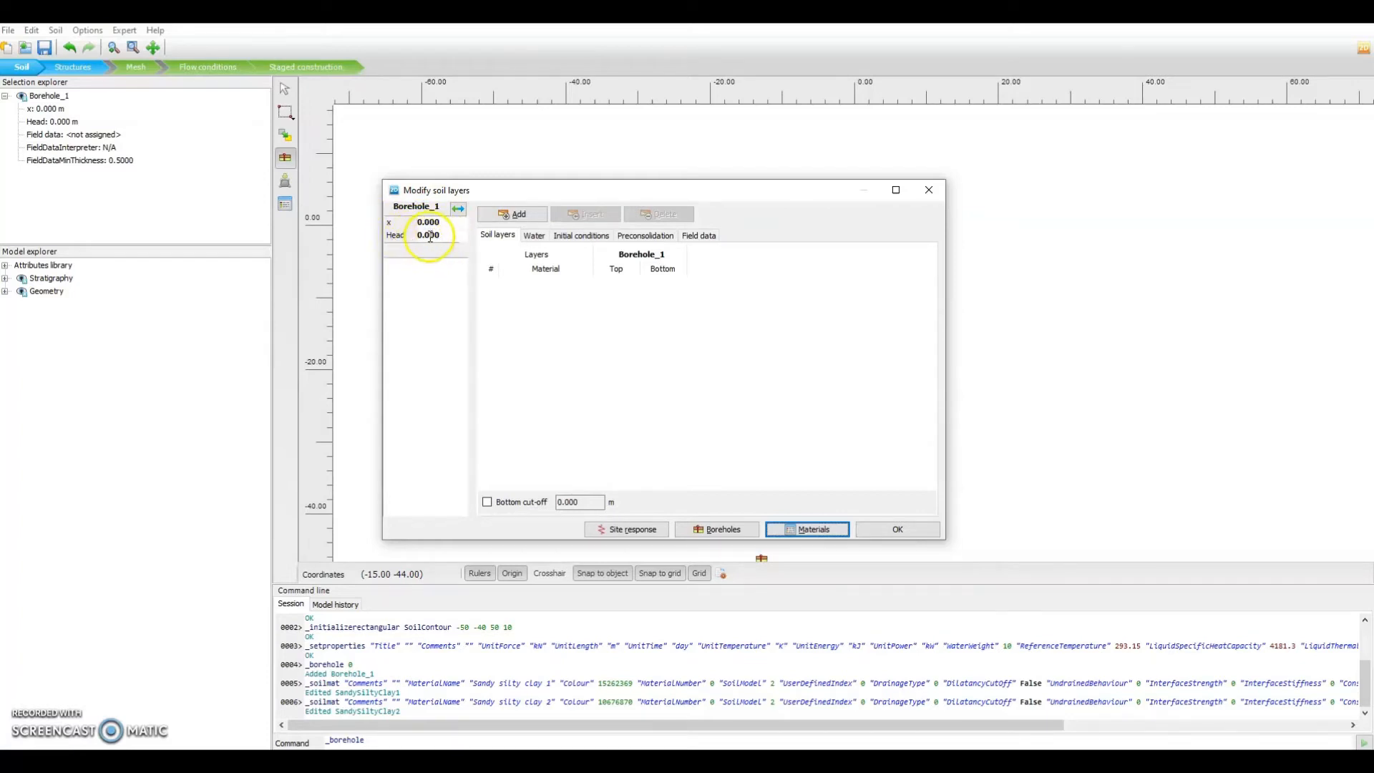
Add two soil layers to the borehole, with bottom levels at -20 m and -40 m
left_click(515, 214)
left_click(515, 214)
left_click(544, 285)
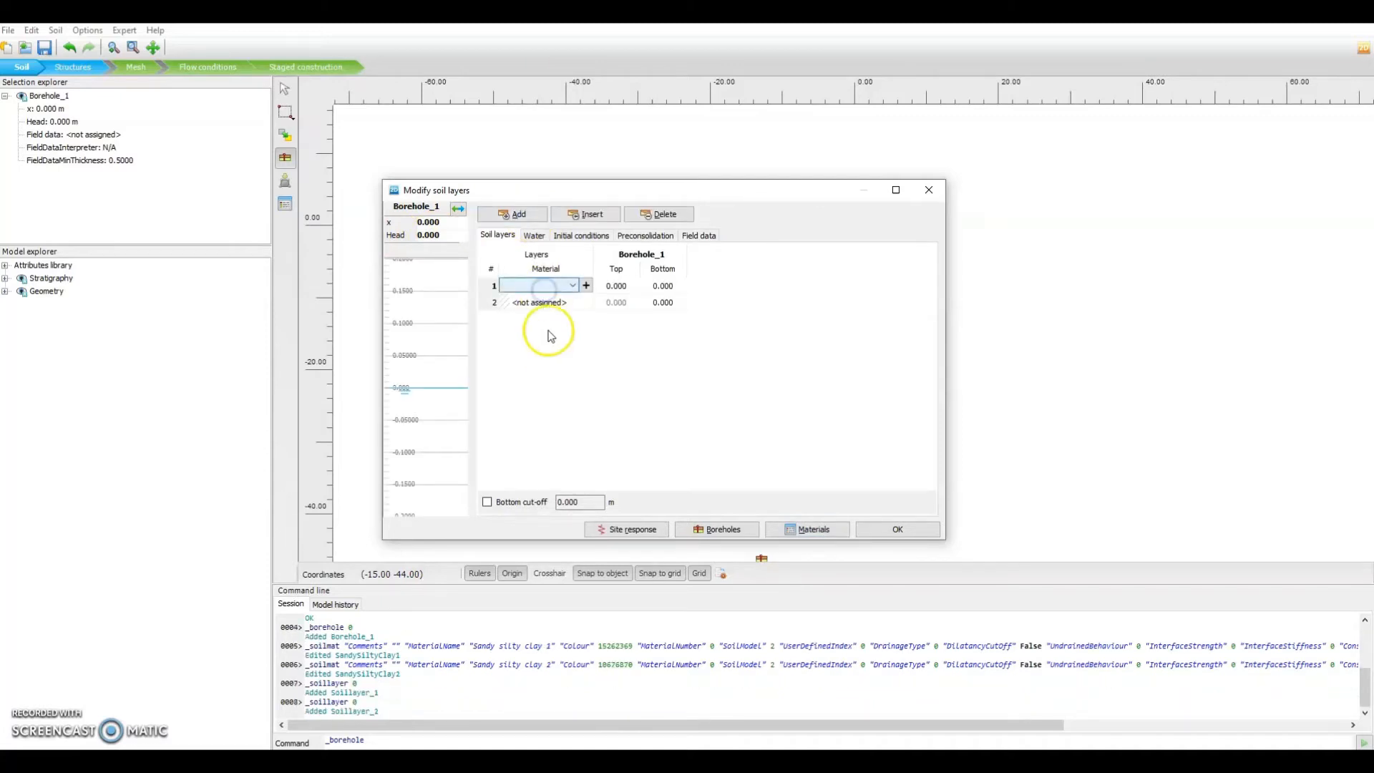
left_click(569, 368)
double_click(666, 287)
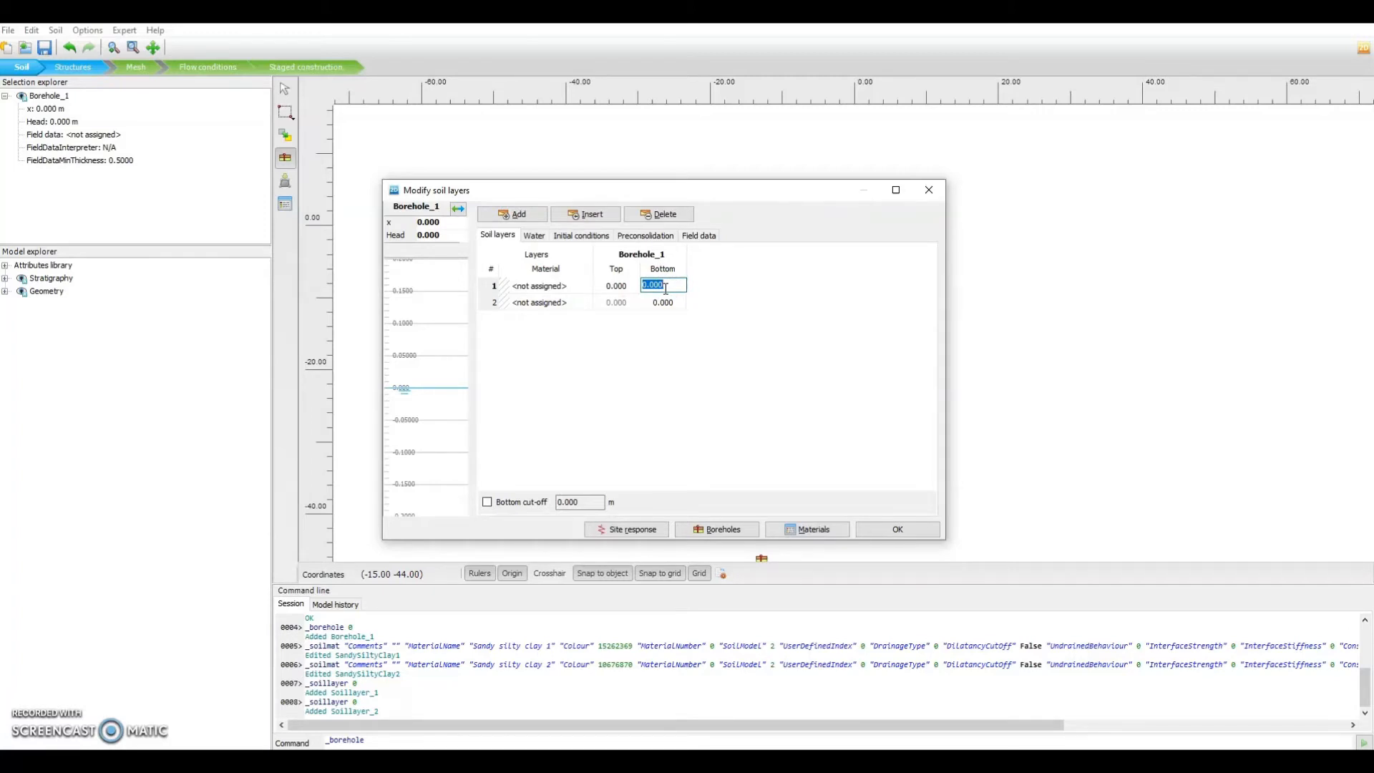
left_click(672, 285)
type("-20")
left_click(669, 302)
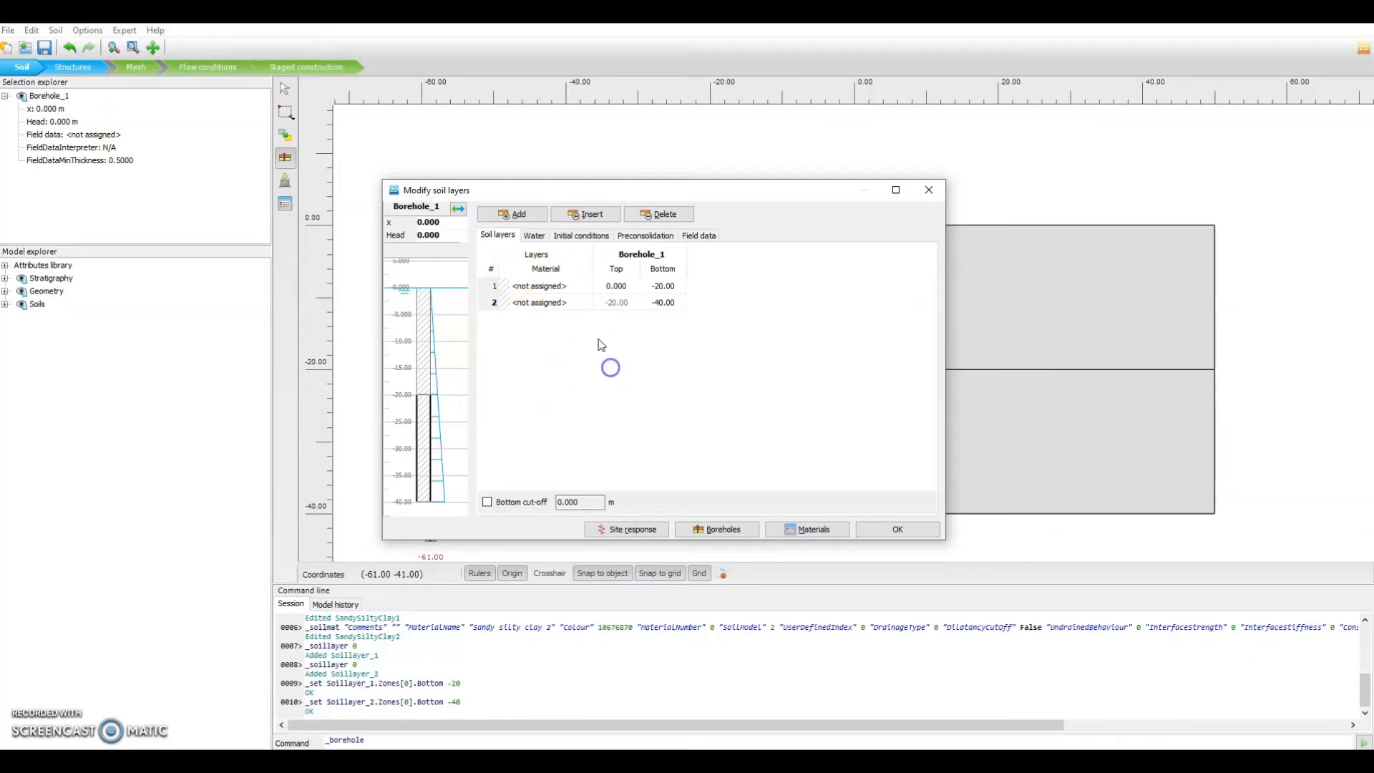
Assign Sandy silty clay 2 to the upper soil layer and Sandy silty clay 1 to the lower one
left_click(543, 285)
left_click(544, 285)
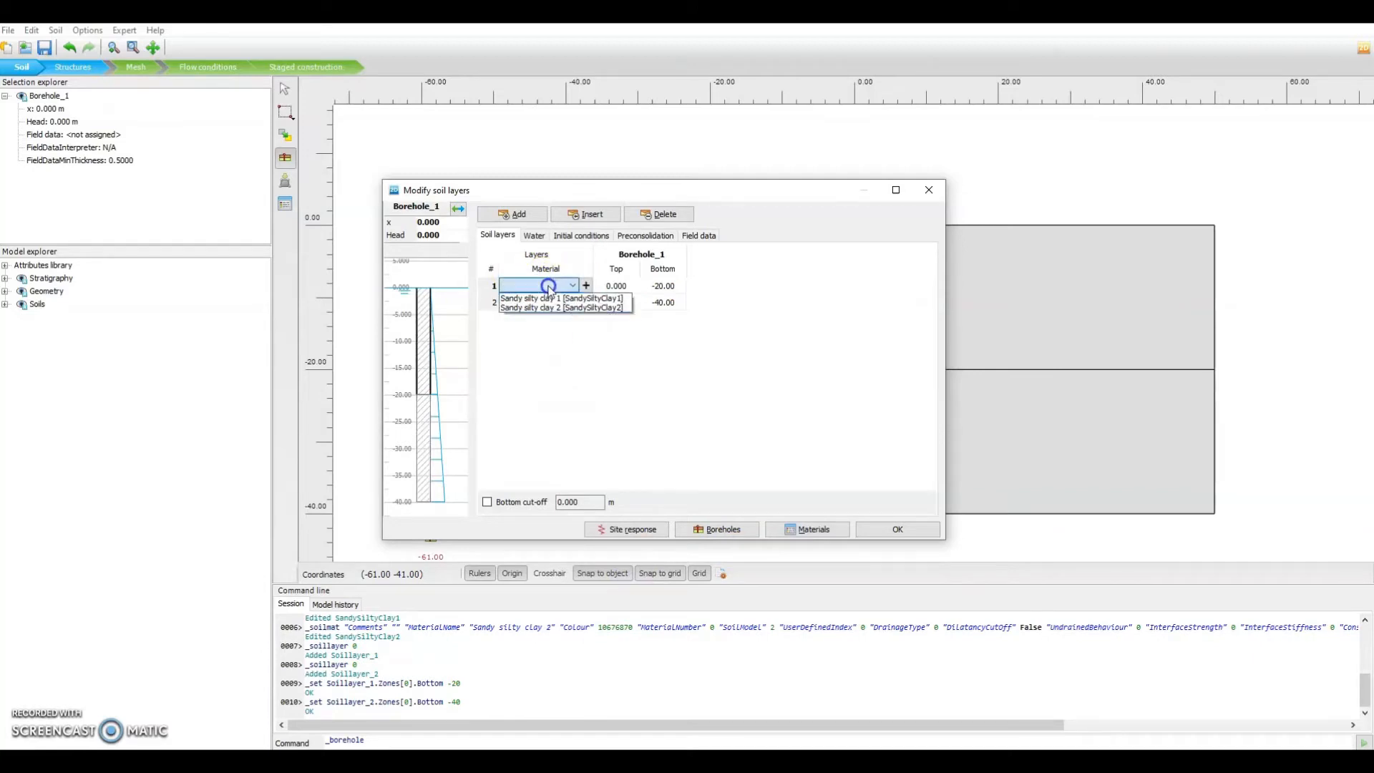
left_click(580, 313)
left_click(568, 302)
left_click(570, 302)
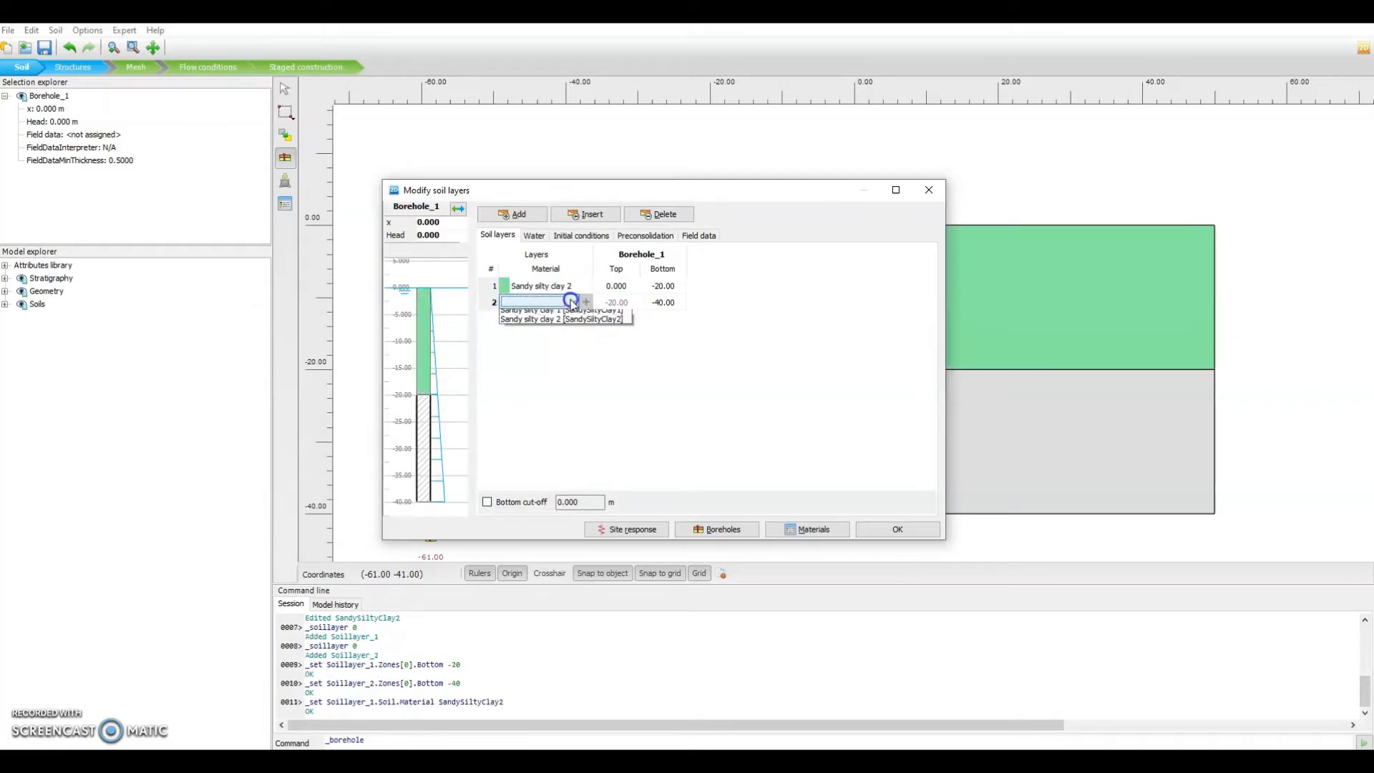
left_click(565, 315)
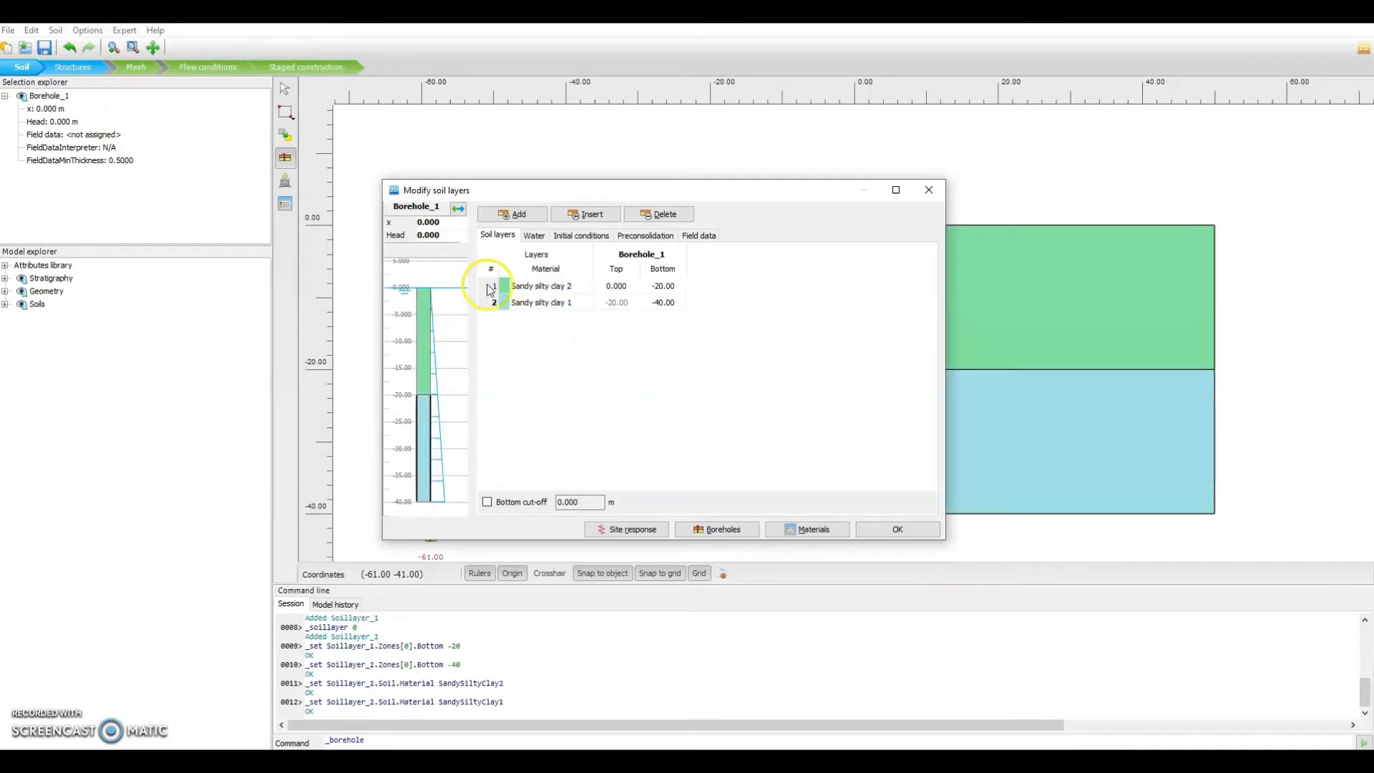
Set the borehole's water head to -1 m and close the soil layer definition
left_click_drag(447, 235, 420, 237)
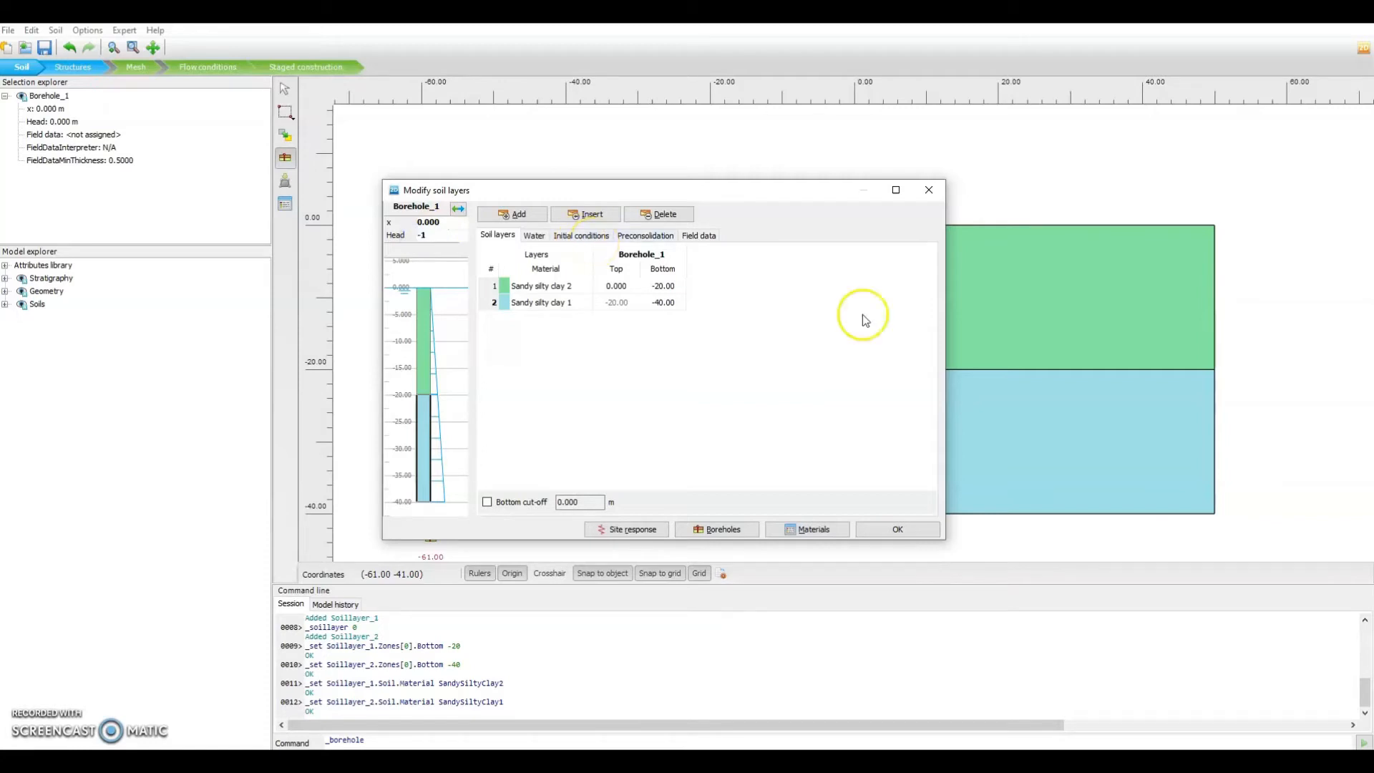
key("Return")
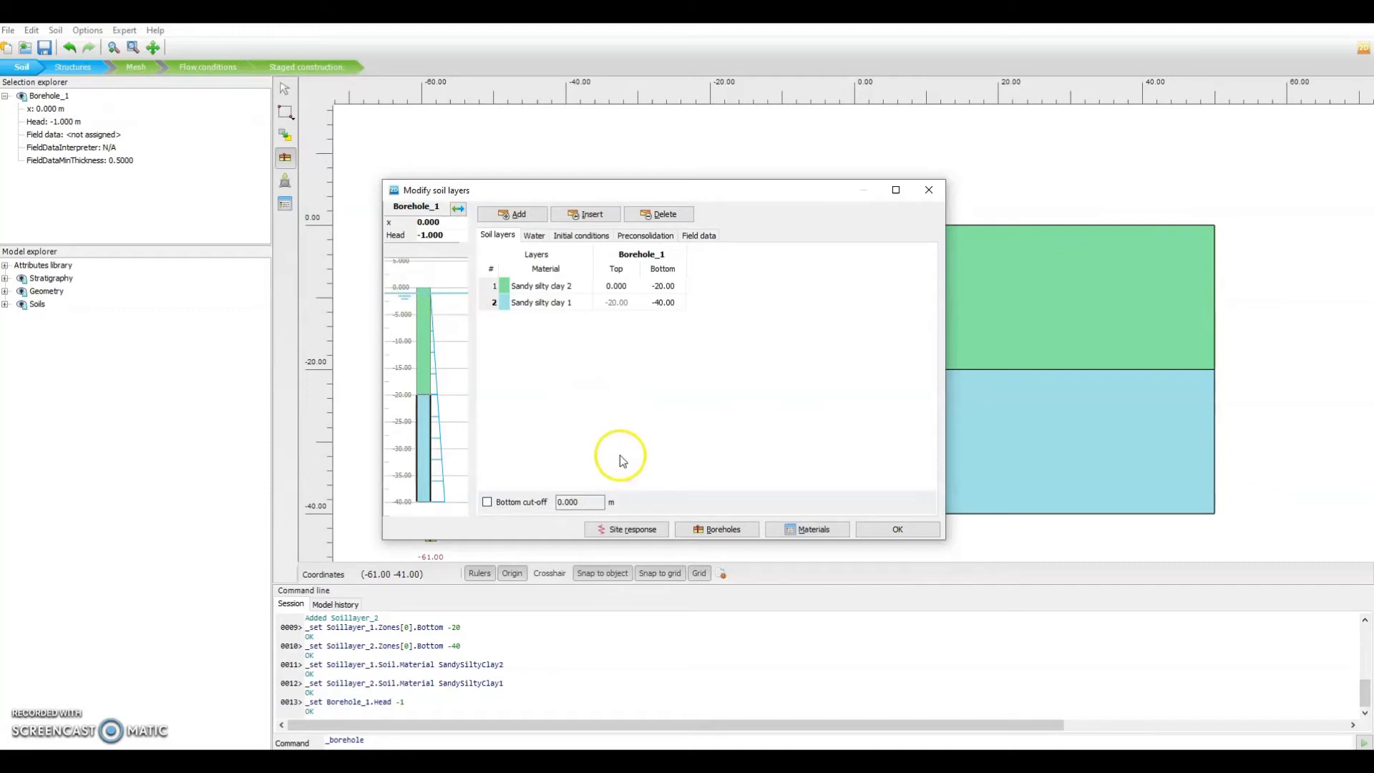
left_click(907, 528)
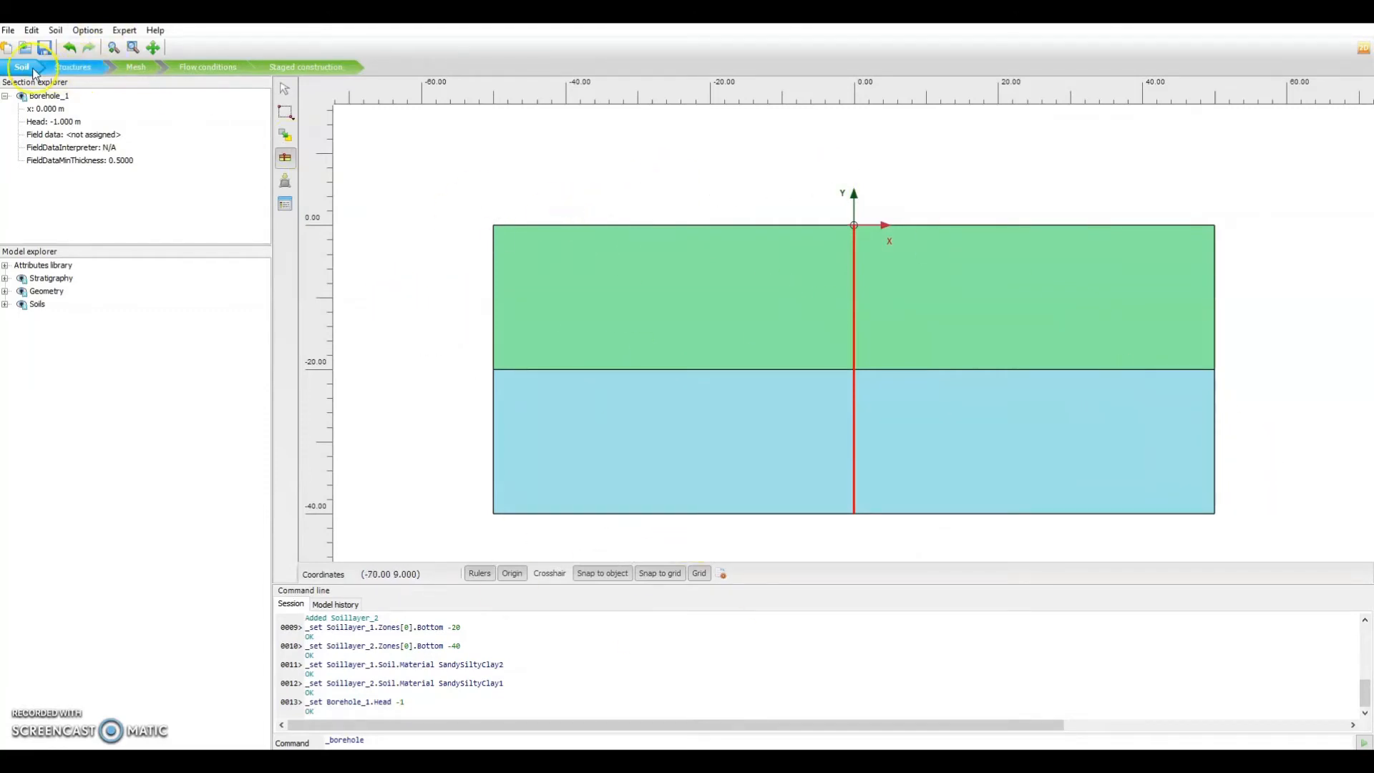
In Structures mode, create a plate material set named "300mm thk lining"
left_click(75, 68)
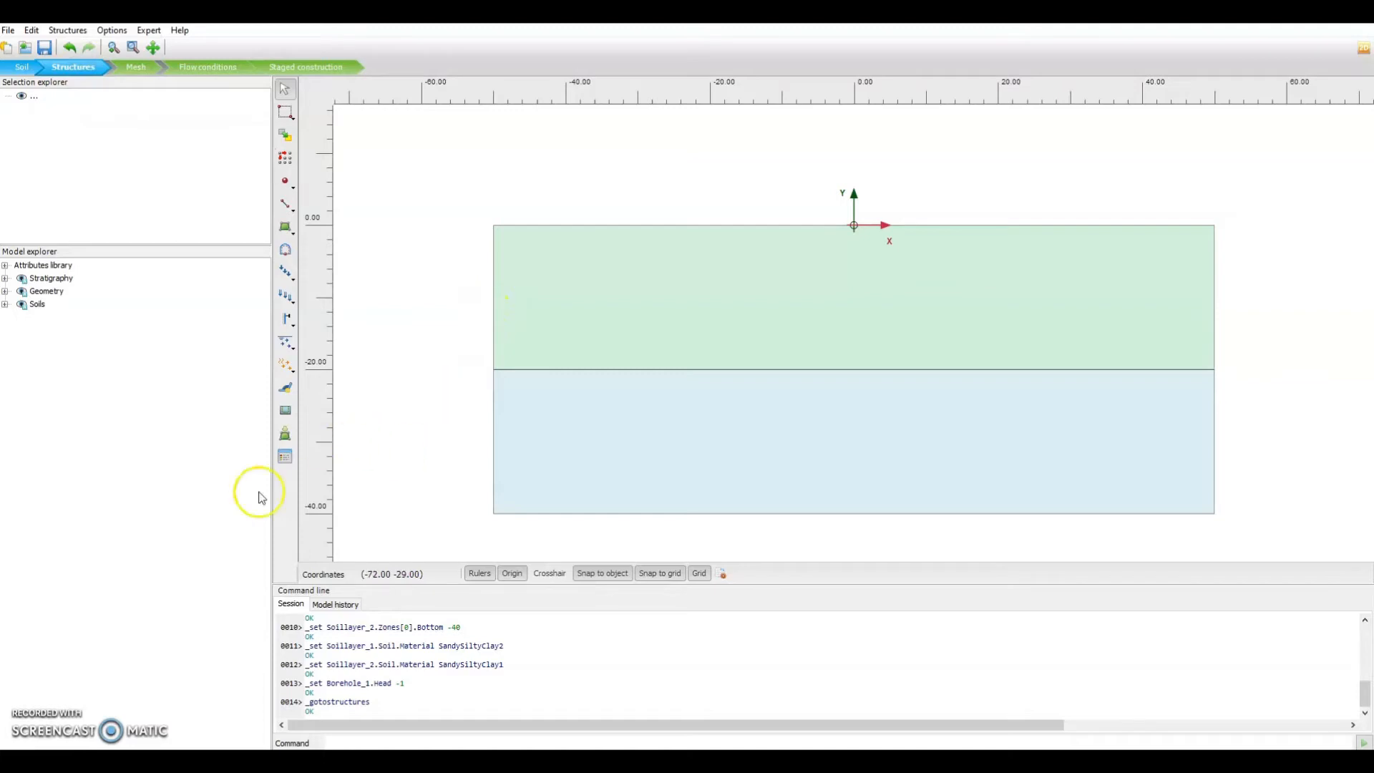
left_click(285, 456)
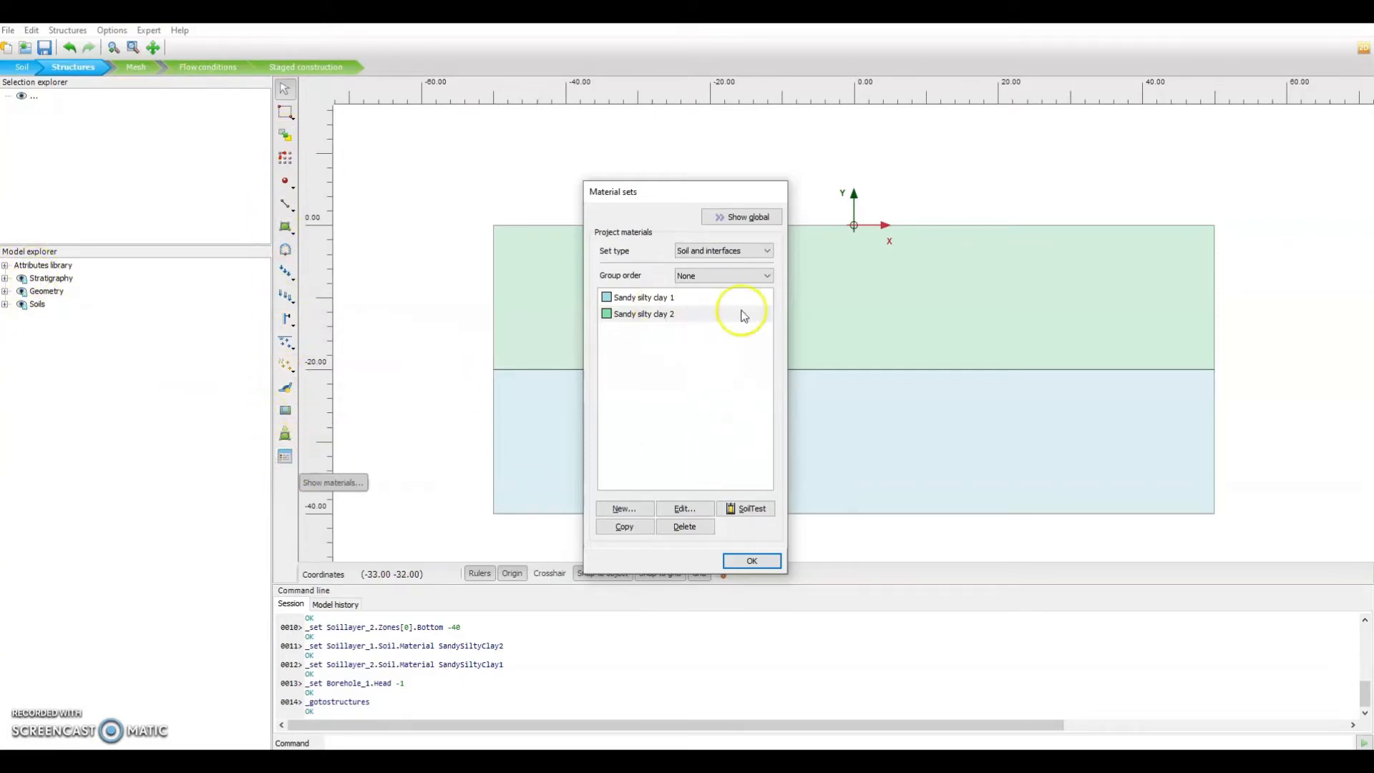
left_click(716, 250)
left_click(713, 275)
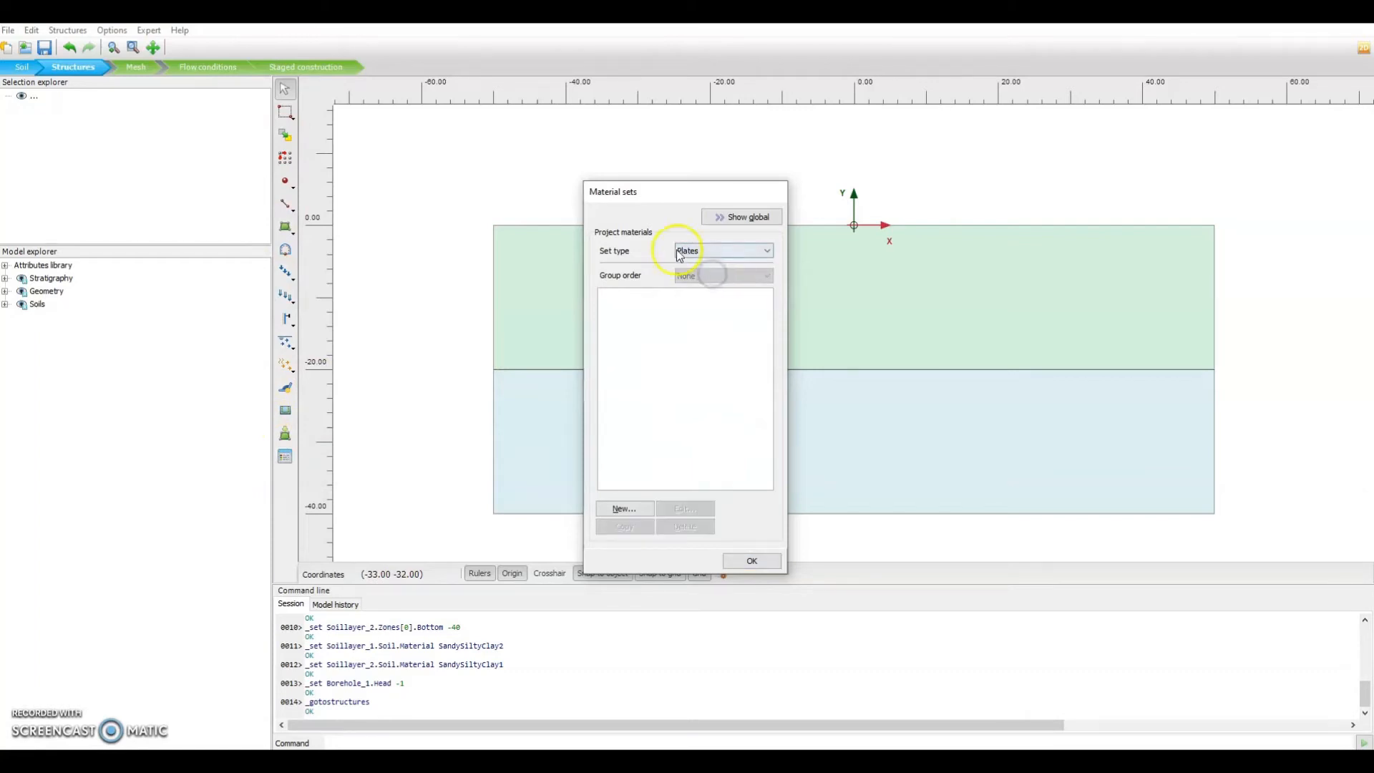
left_click(632, 509)
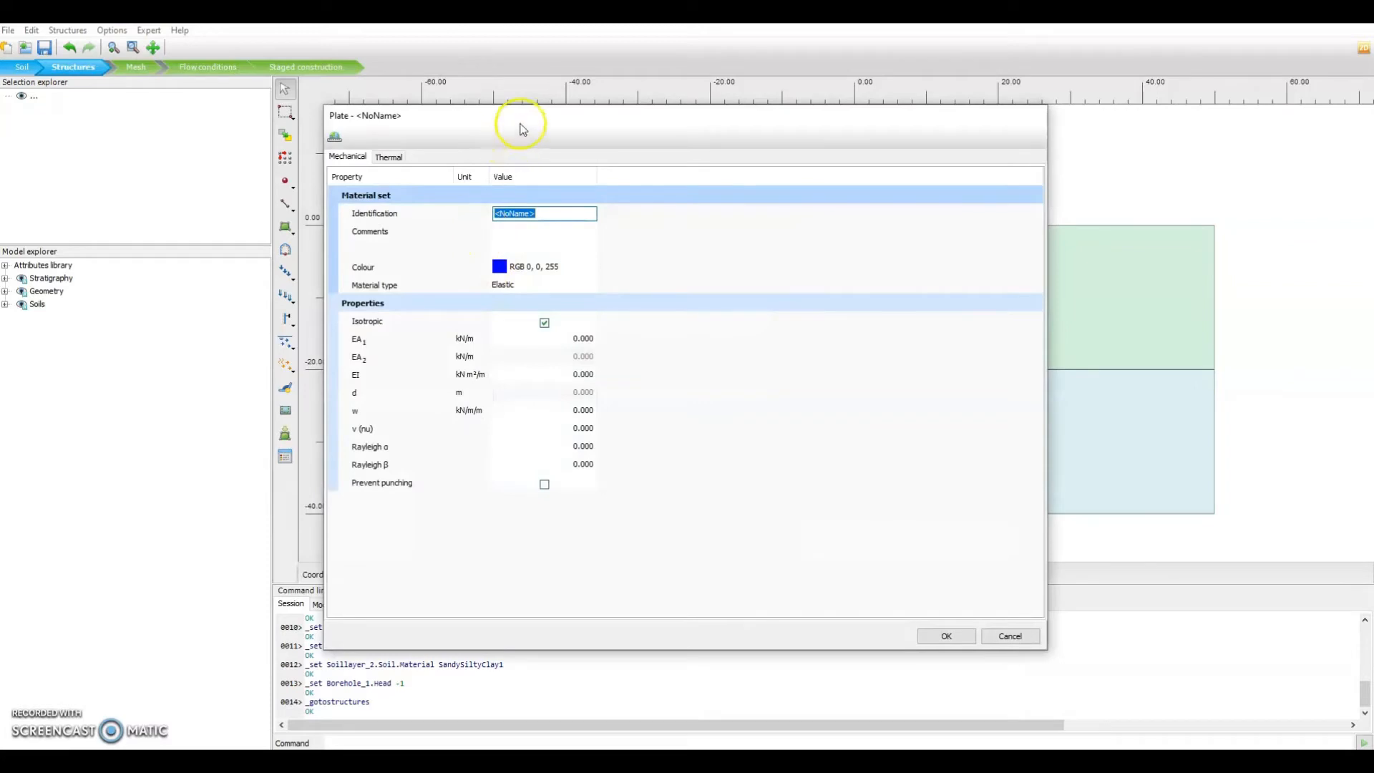
left_click_drag(520, 127, 593, 152)
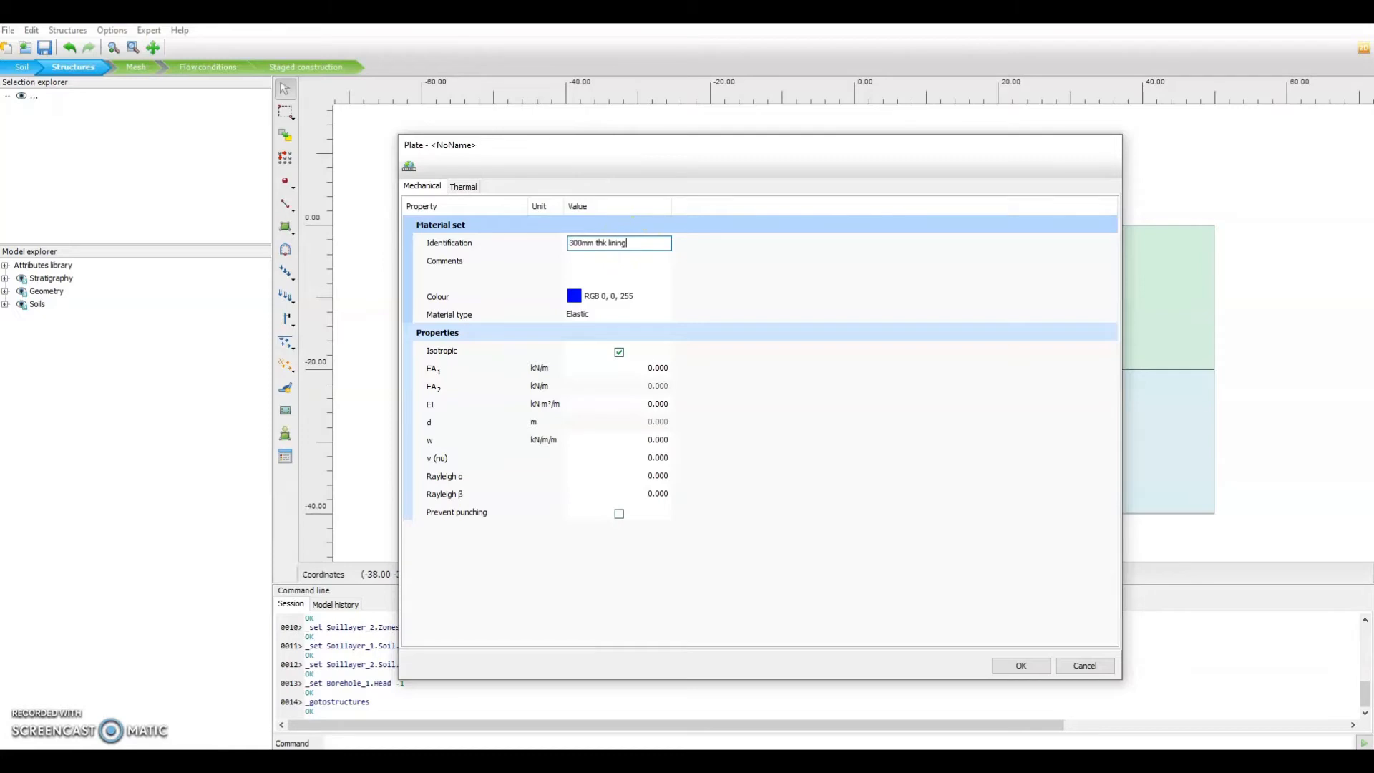
Set the lining's axial stiffness EA1 to 8.4E6 kN/m and its bending stiffness EI to 63E3 kN m²/m
left_click(658, 369)
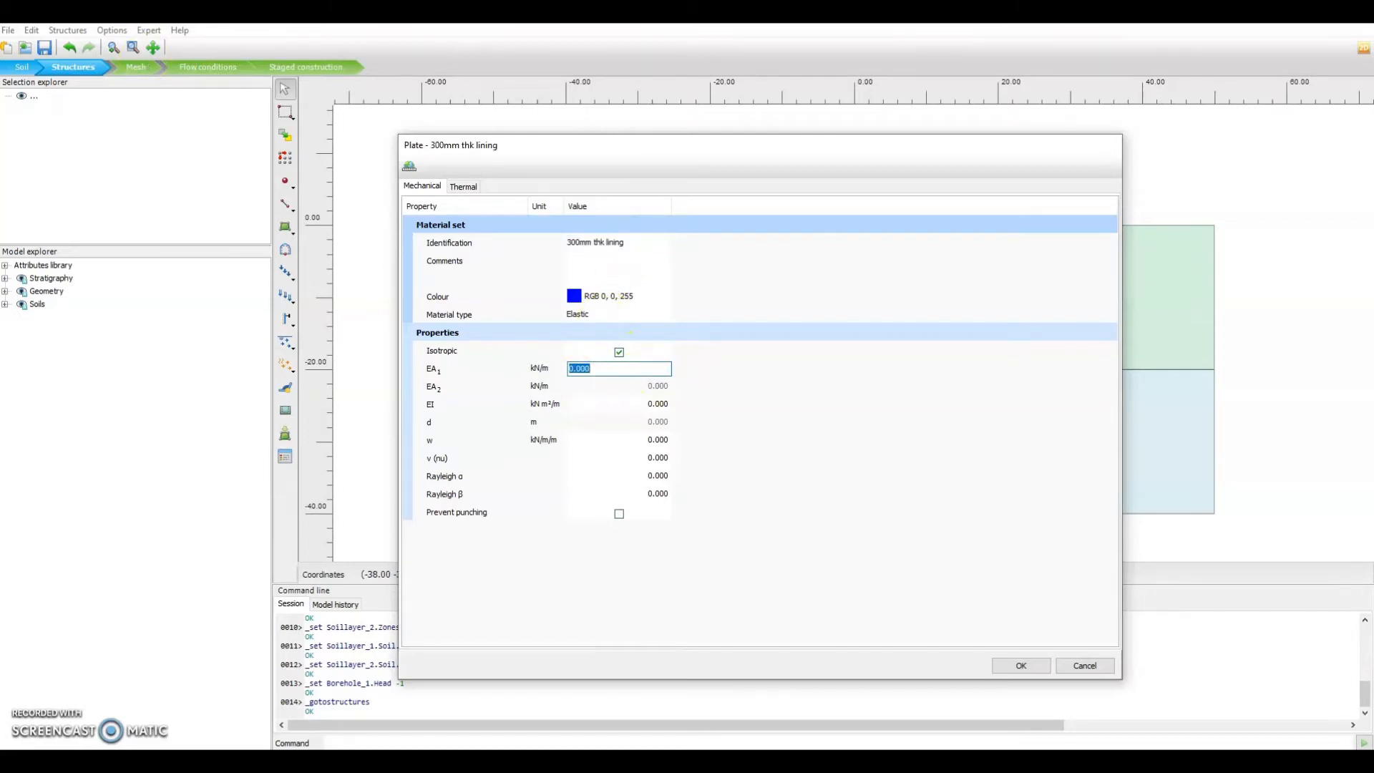
left_click(633, 368)
left_click_drag(630, 369, 556, 372)
left_click(572, 365)
left_click_drag(558, 364, 572, 368)
left_click(634, 410)
left_click(642, 407)
left_click(646, 404)
left_click_drag(616, 362, 592, 364)
left_click(629, 405)
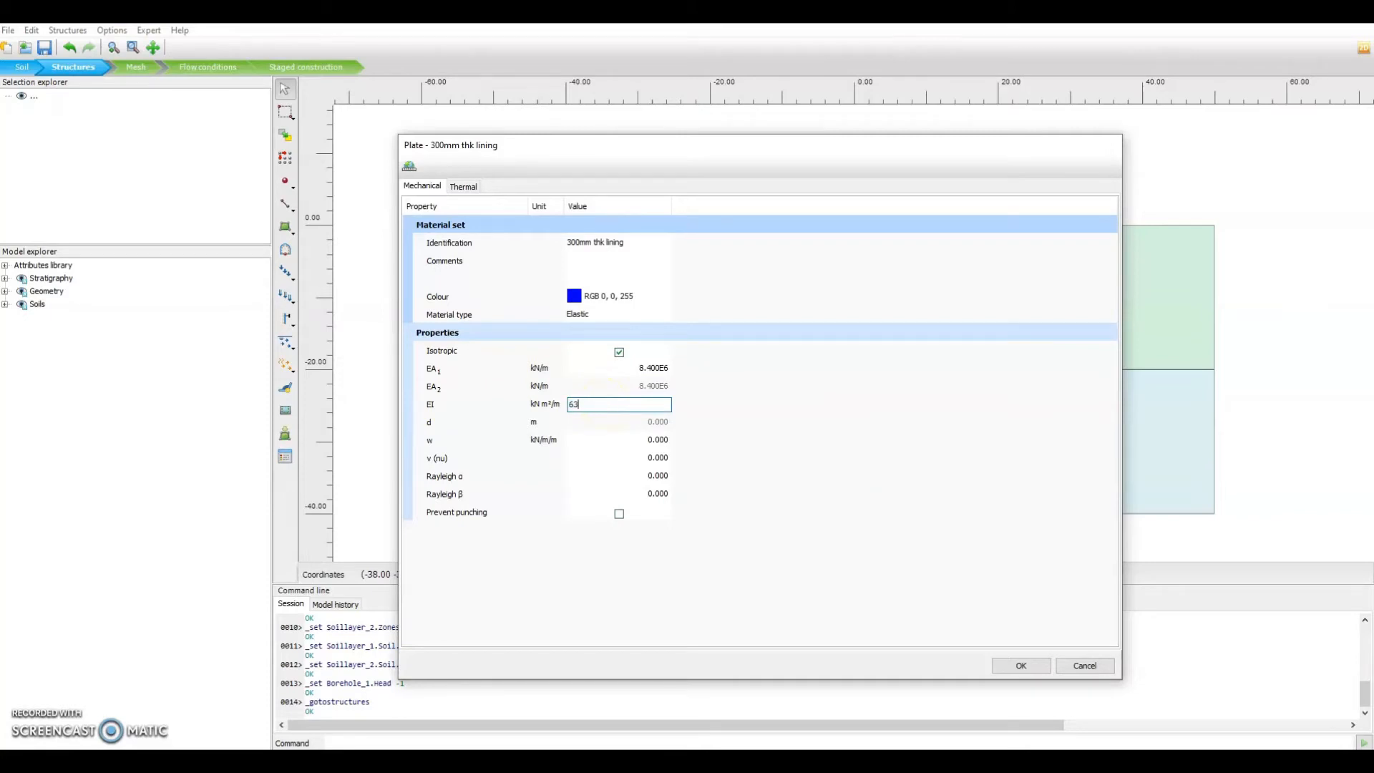
type("63E3")
left_click(574, 404)
left_click(626, 386)
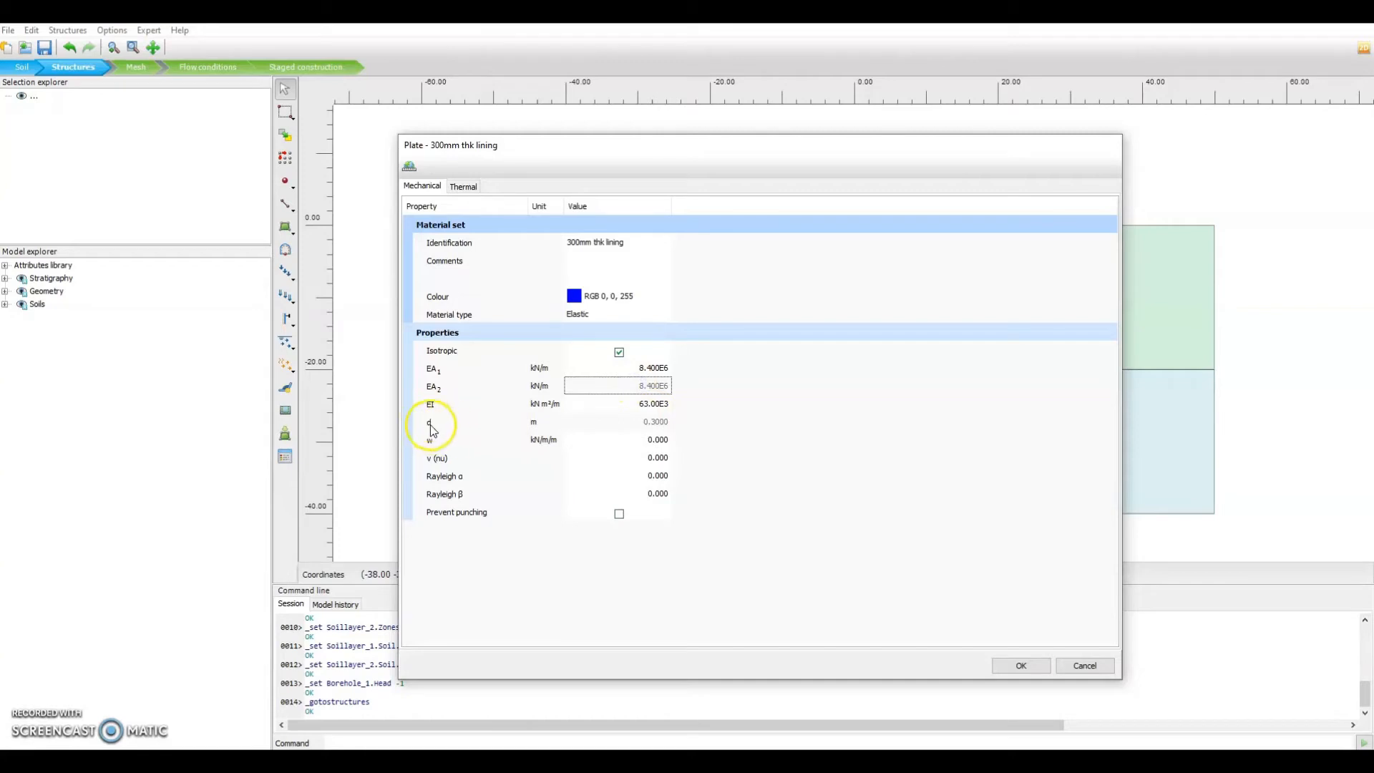
Set the lining's weight w to 1.8 kN/m/m and Poisson's ratio to 0.25, then save the material and close the material sets
left_click(653, 440)
type("1.")
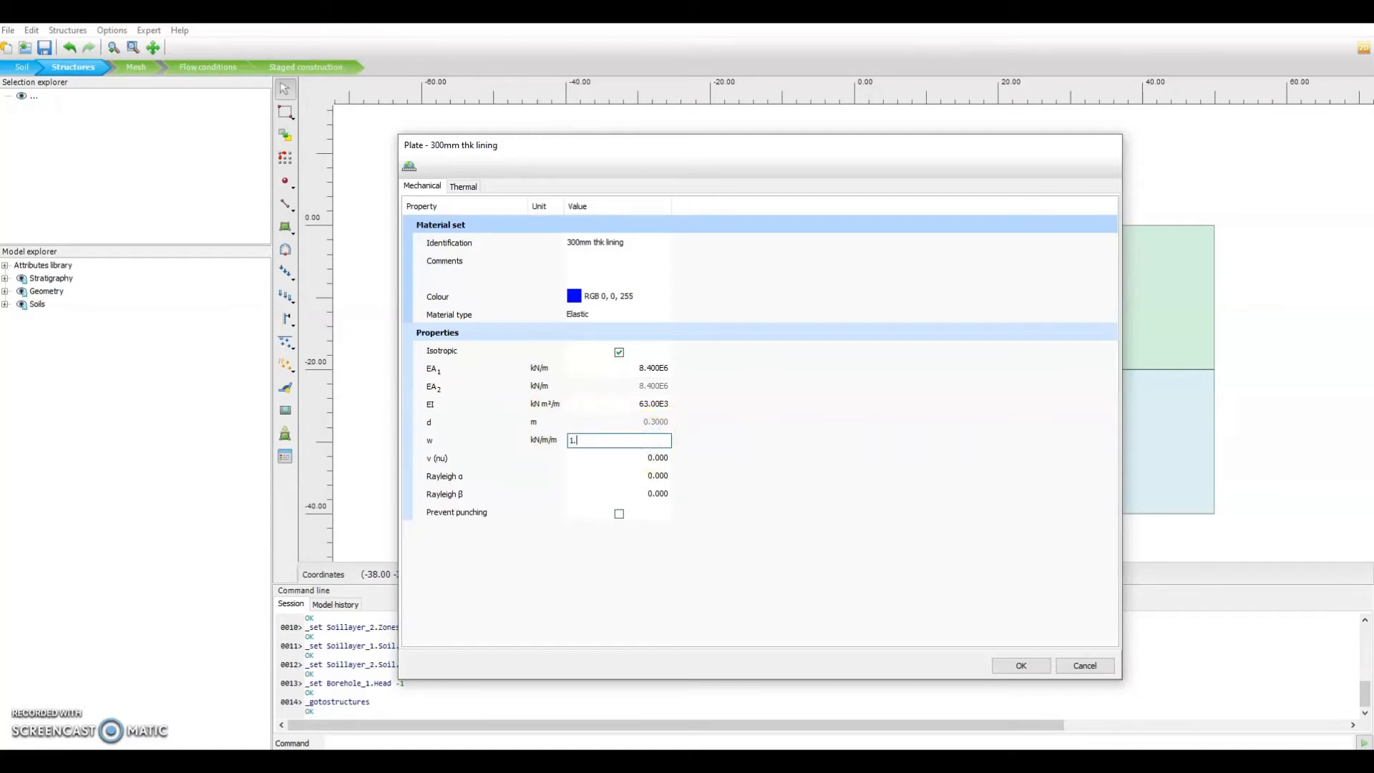
type("8")
left_click(535, 440)
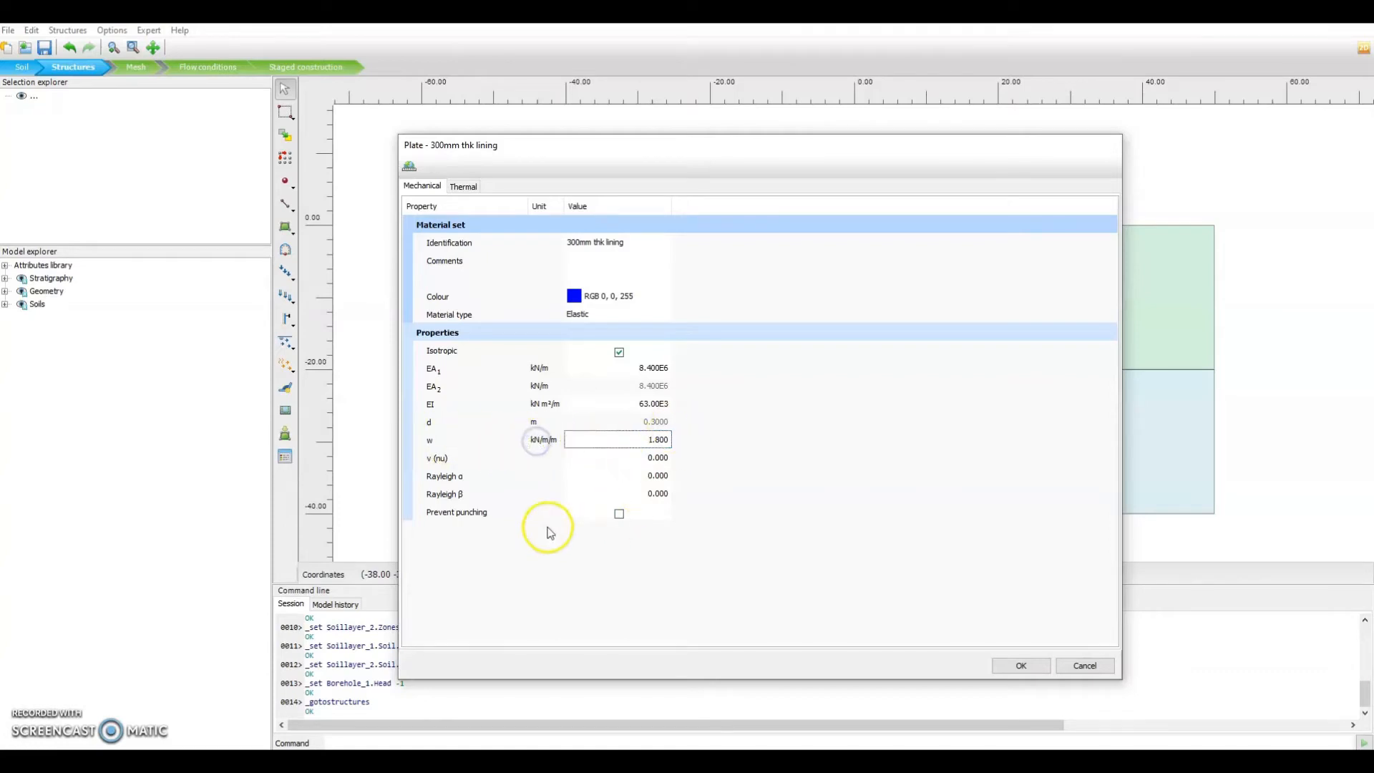
left_click(646, 459)
type("0.25")
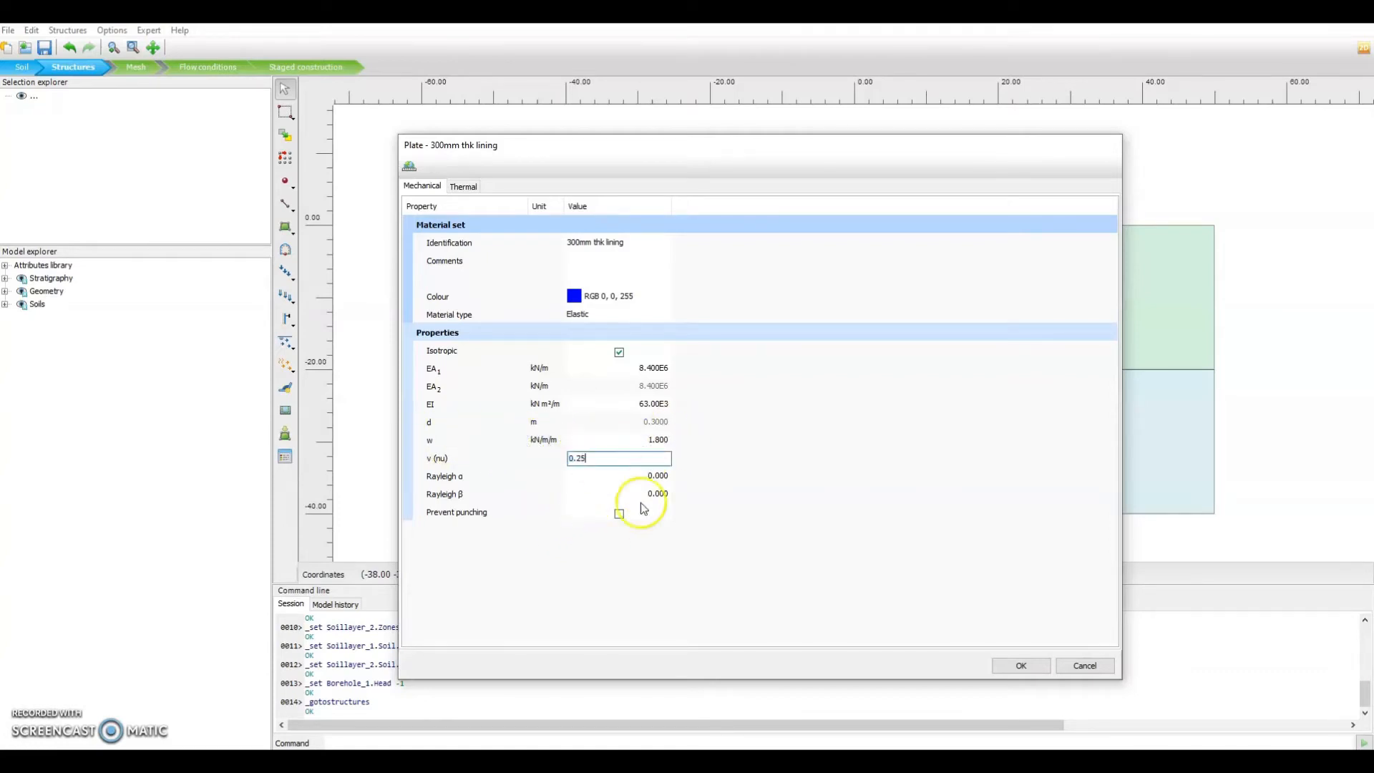
left_click(665, 576)
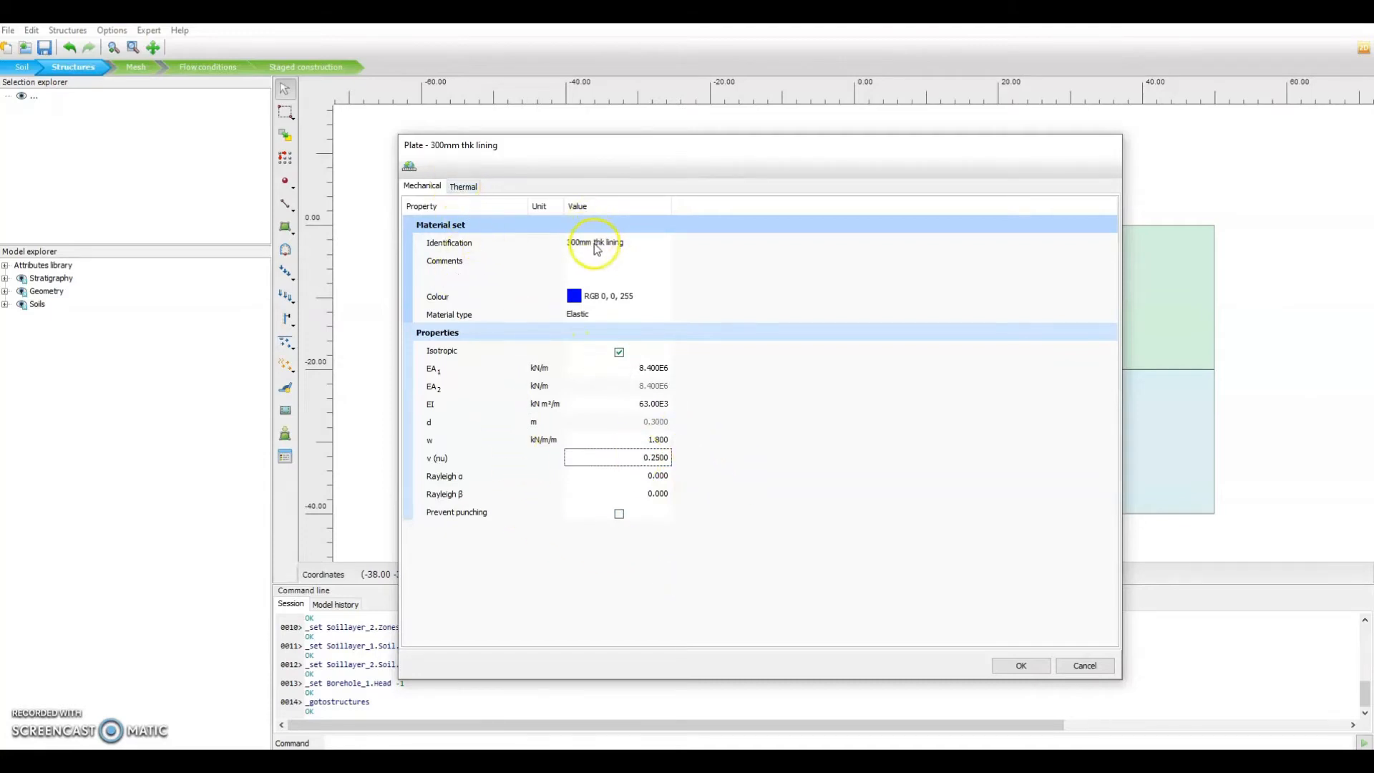
left_click(1022, 665)
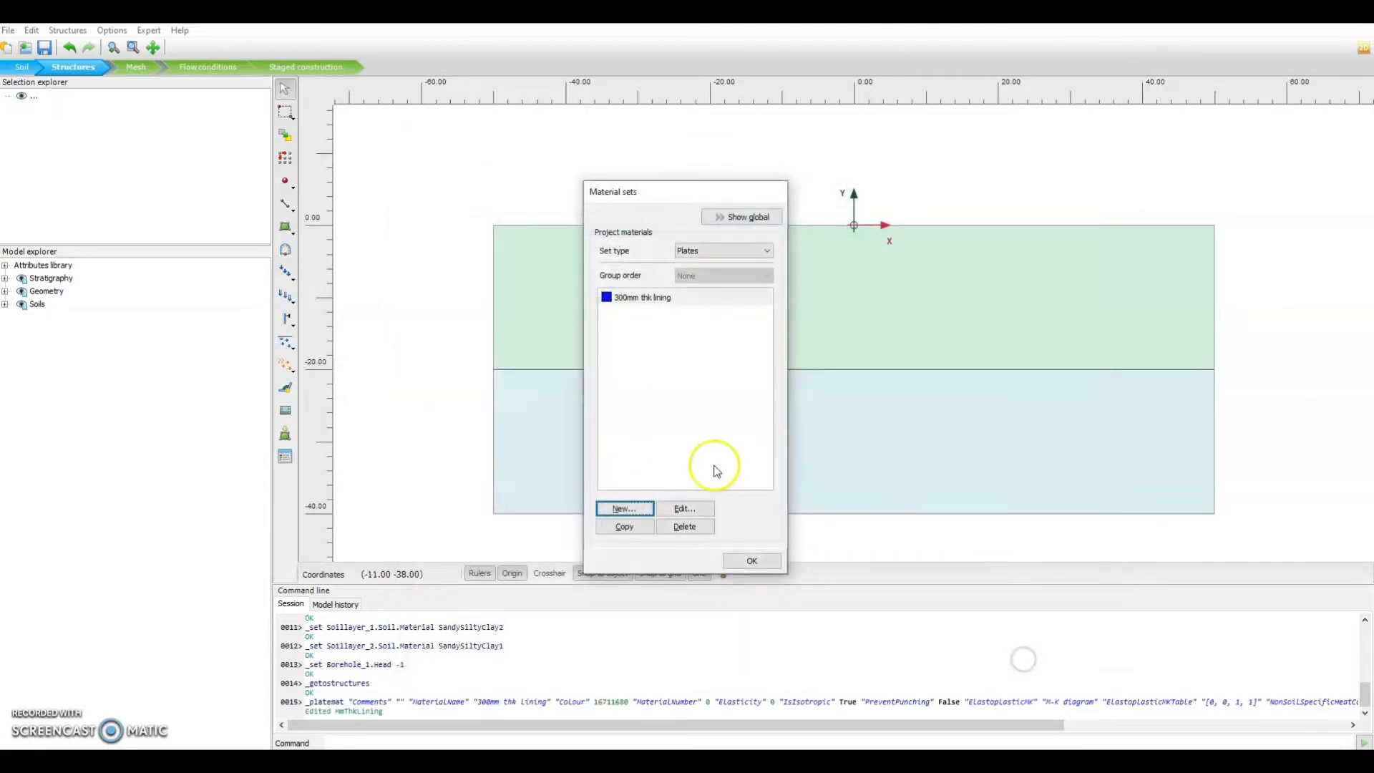
left_click(757, 564)
left_click(754, 565)
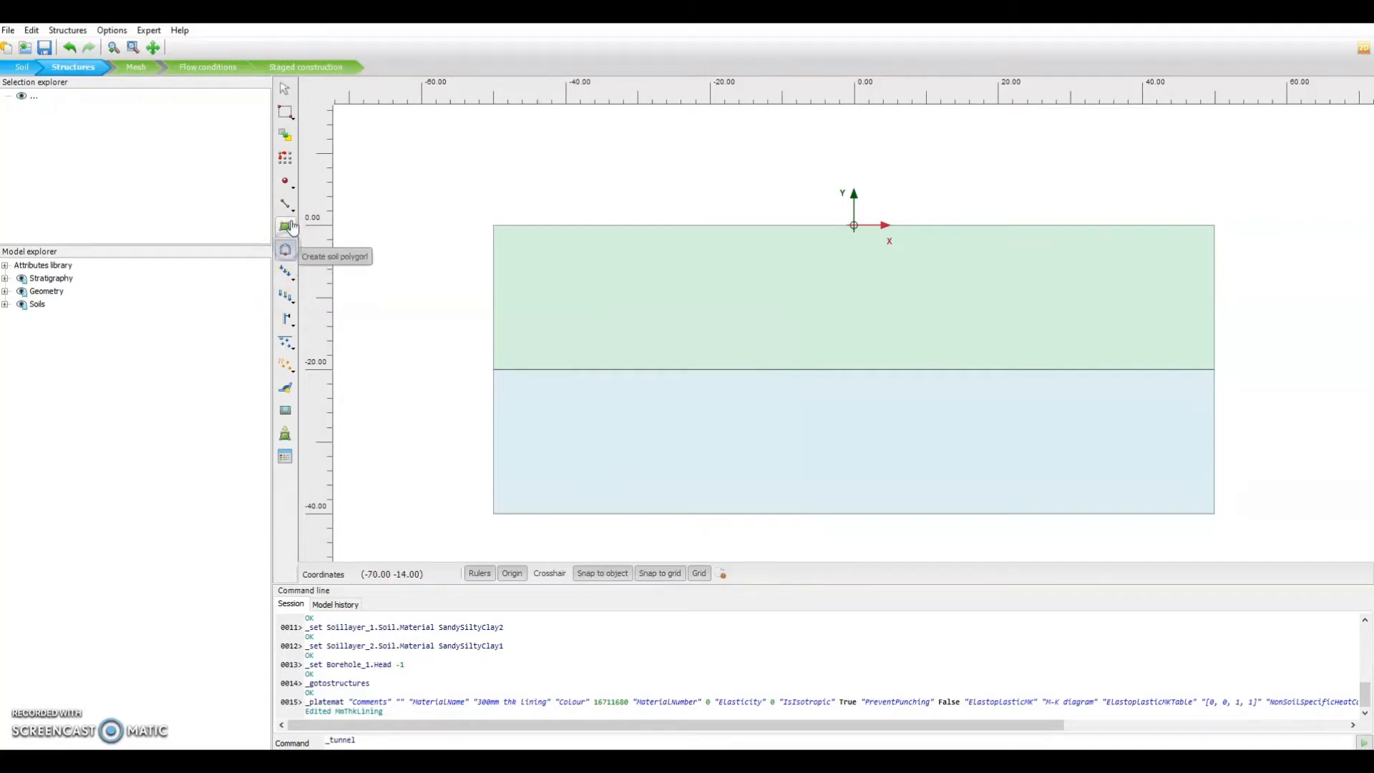
Place a tunnel at (2, -31) in the lower soil layer and set its cross-section shape type to Circular
left_click(869, 449)
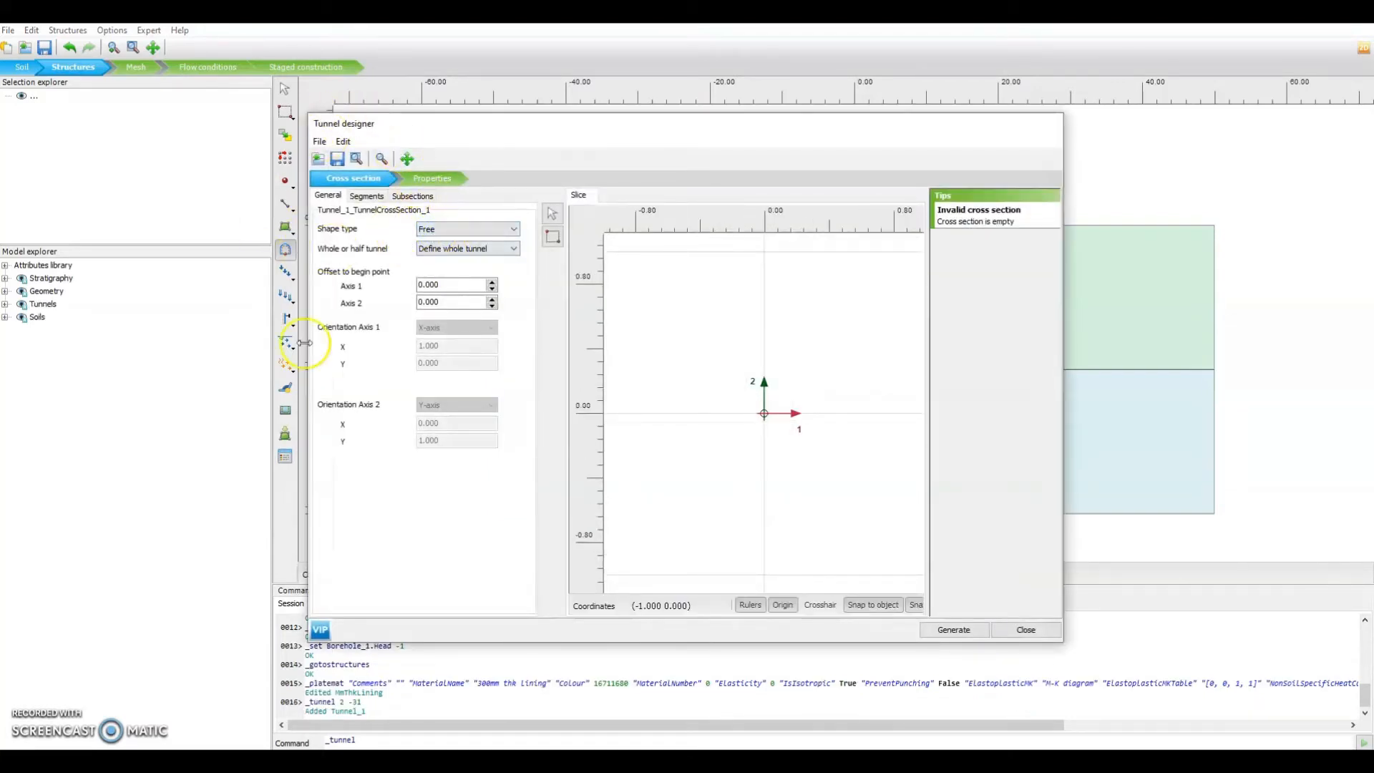
left_click(284, 251)
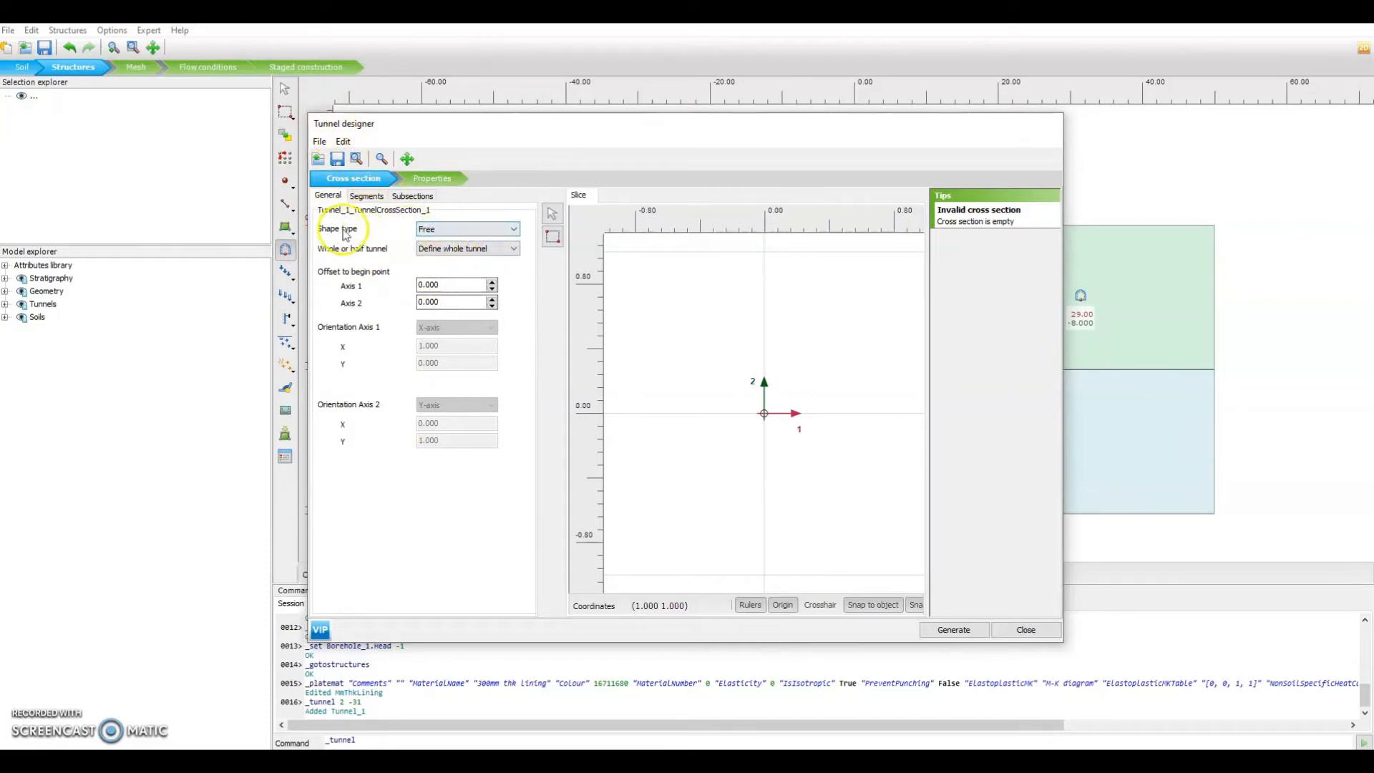
left_click(439, 229)
left_click(433, 251)
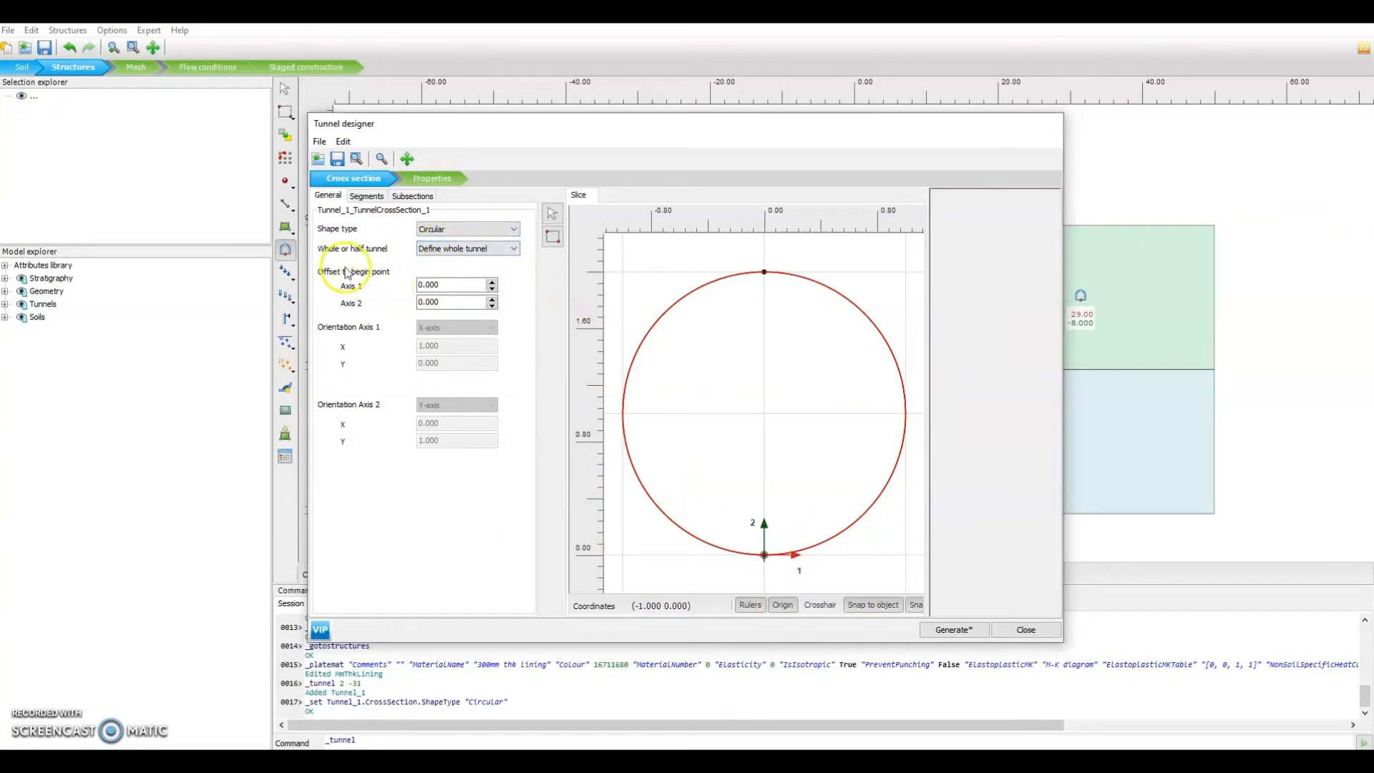
Set the radius of both arc segments of the tunnel cross section to 3 m
left_click(369, 197)
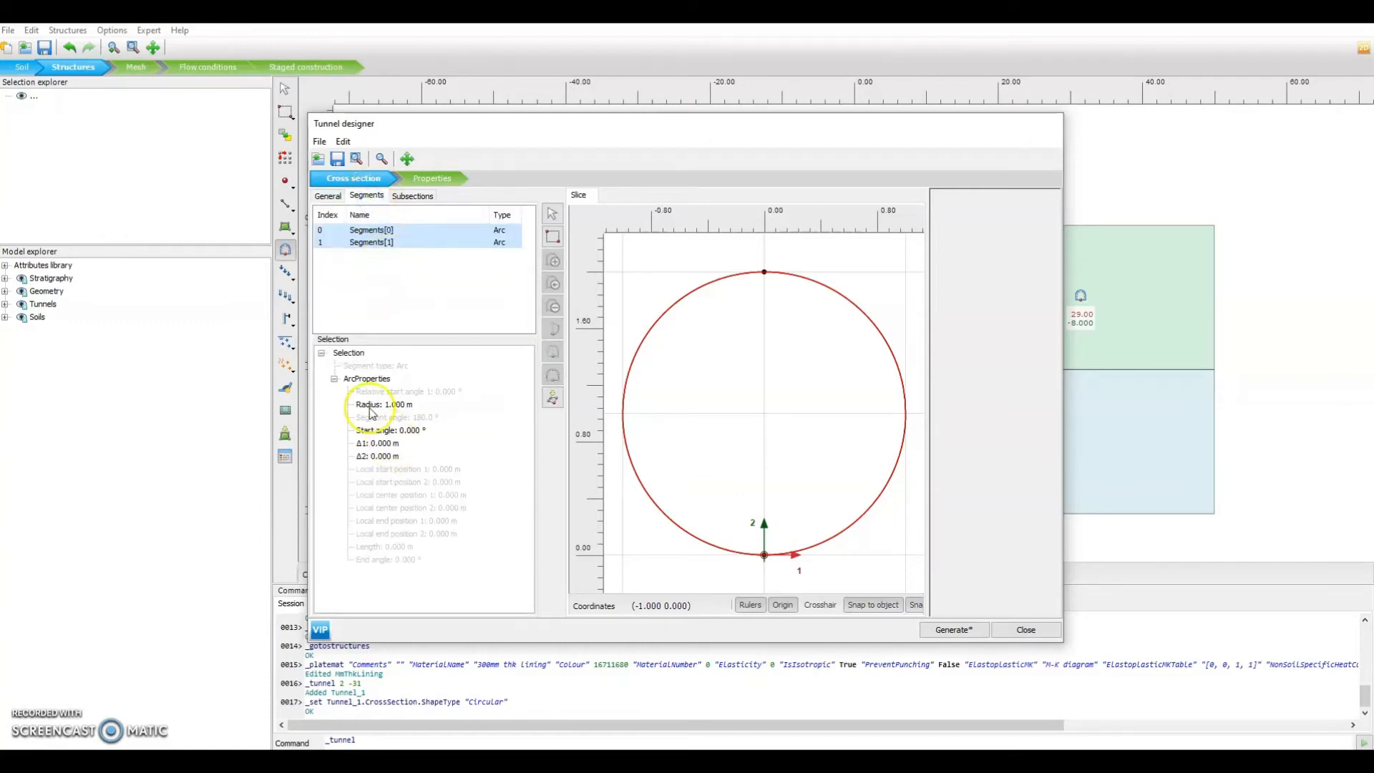
left_click(359, 241)
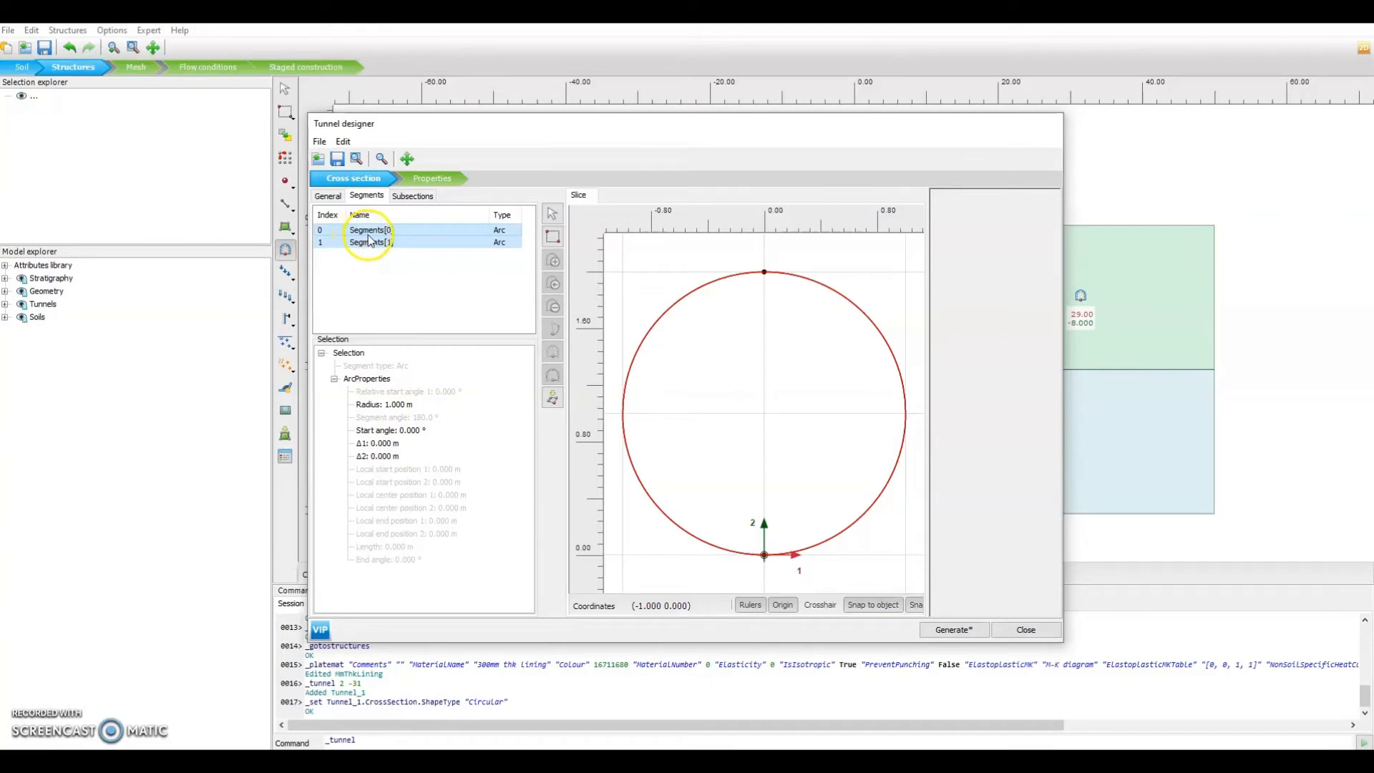
left_click(399, 405)
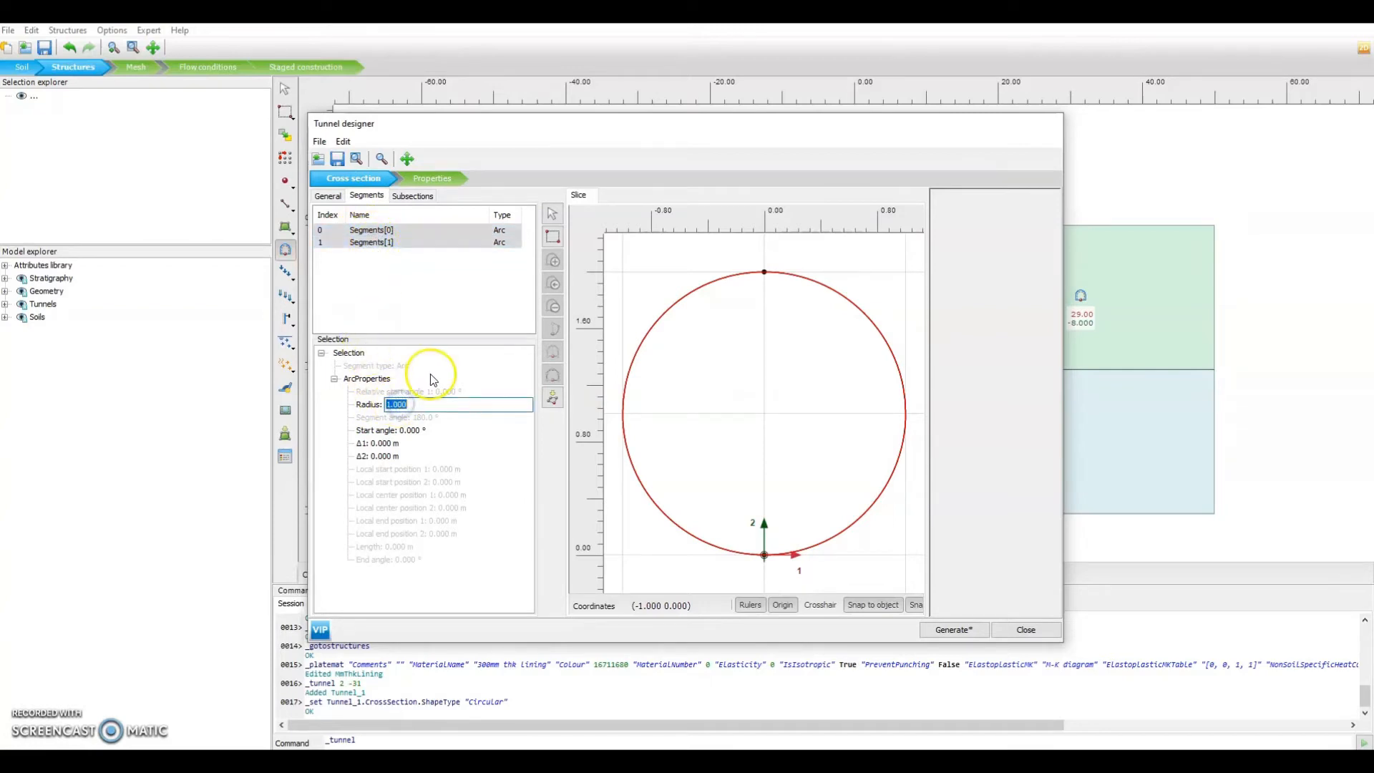
type("3")
key("Return")
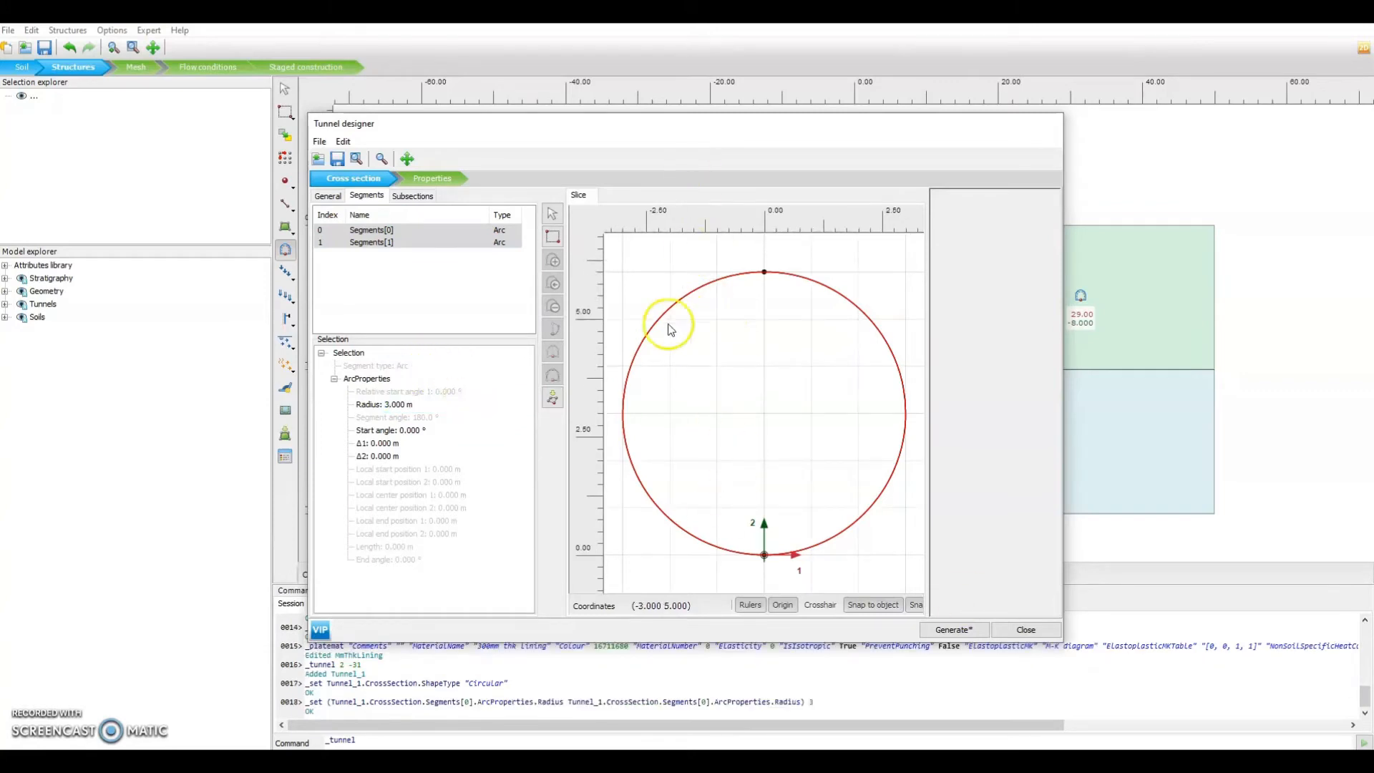
left_click(359, 244)
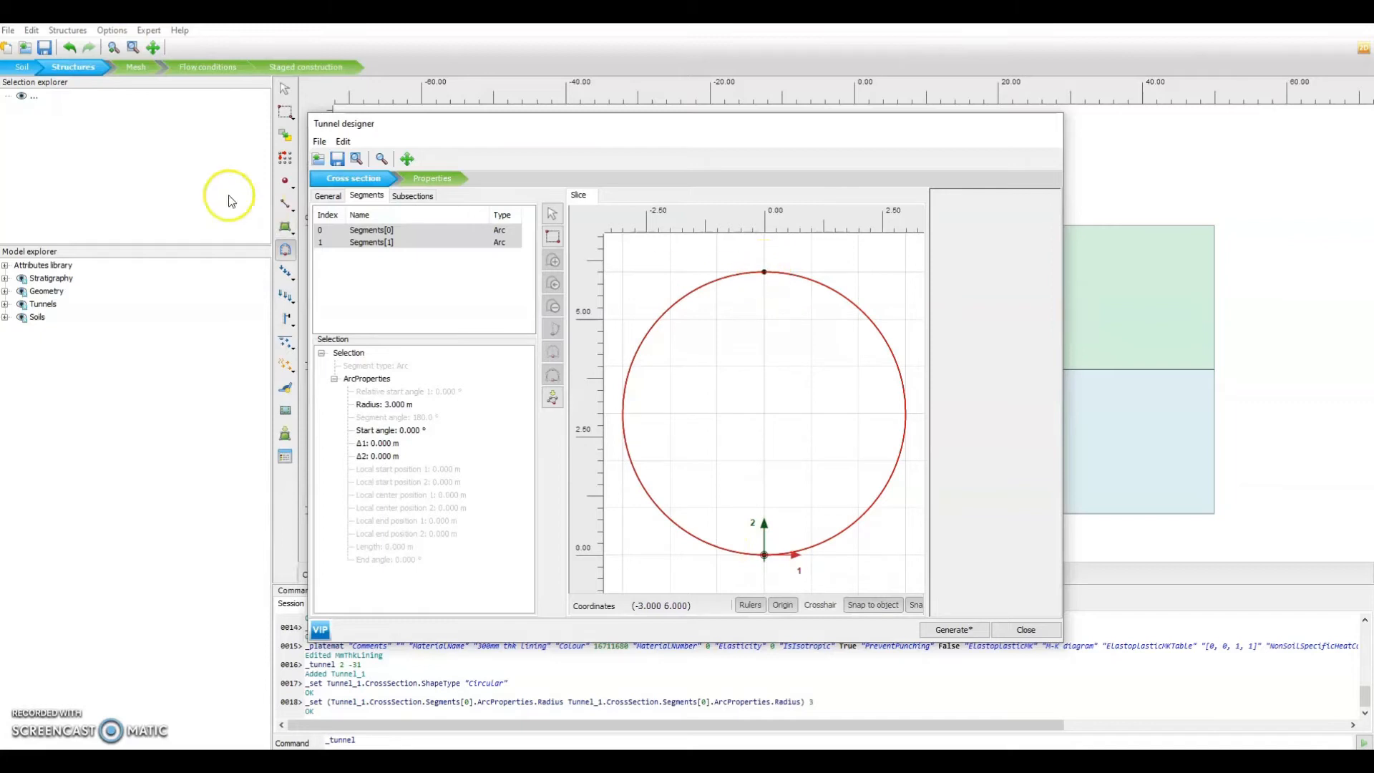
In the tunnel properties, create a plate on both slice segments of the circular tunnel
left_click(412, 200)
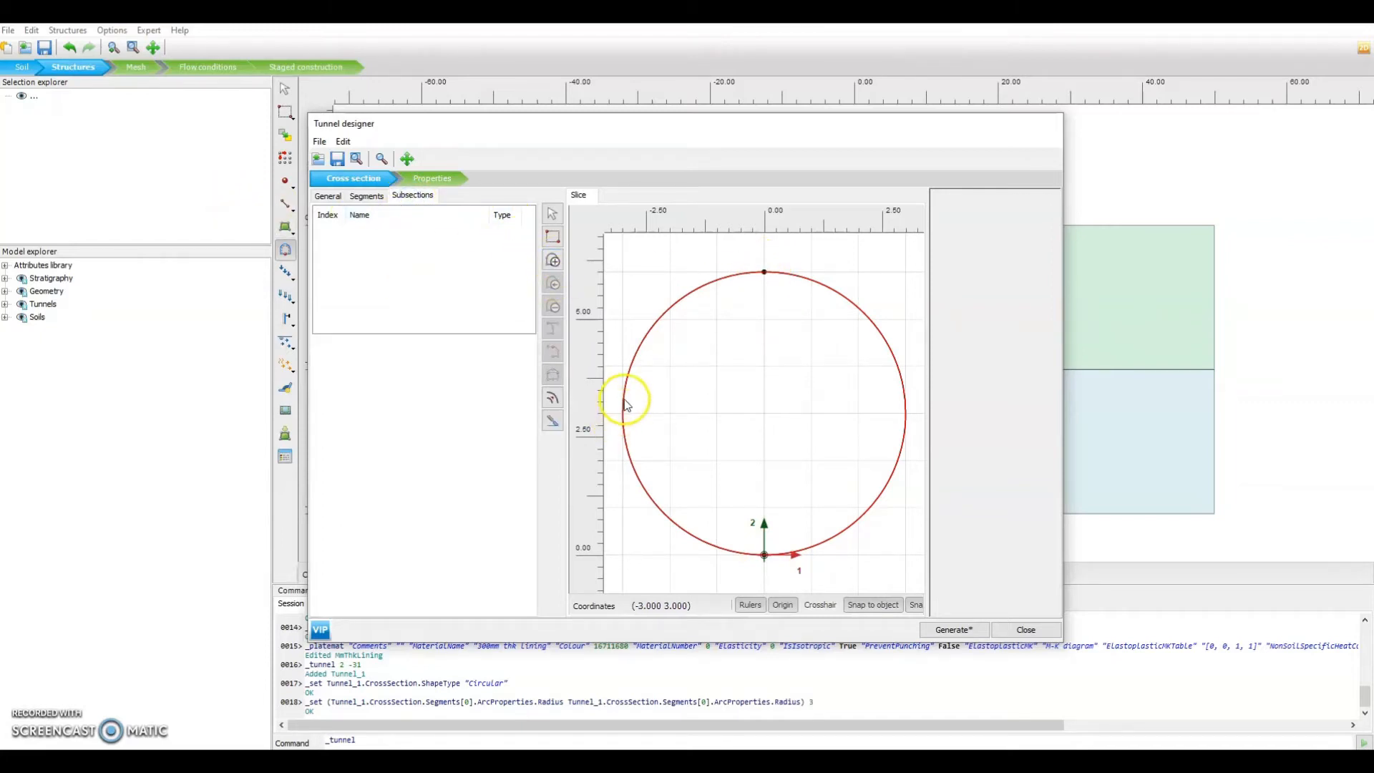
left_click(430, 181)
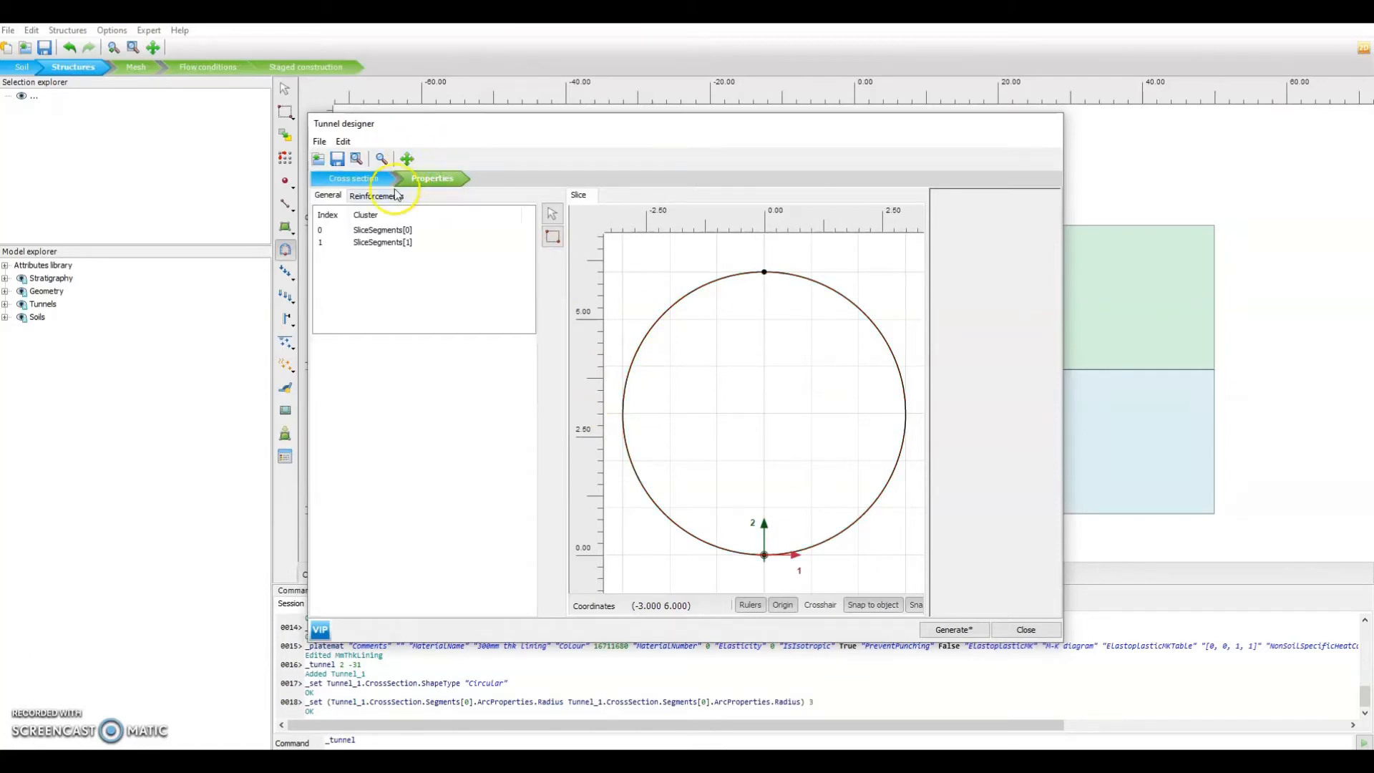
left_click(678, 305)
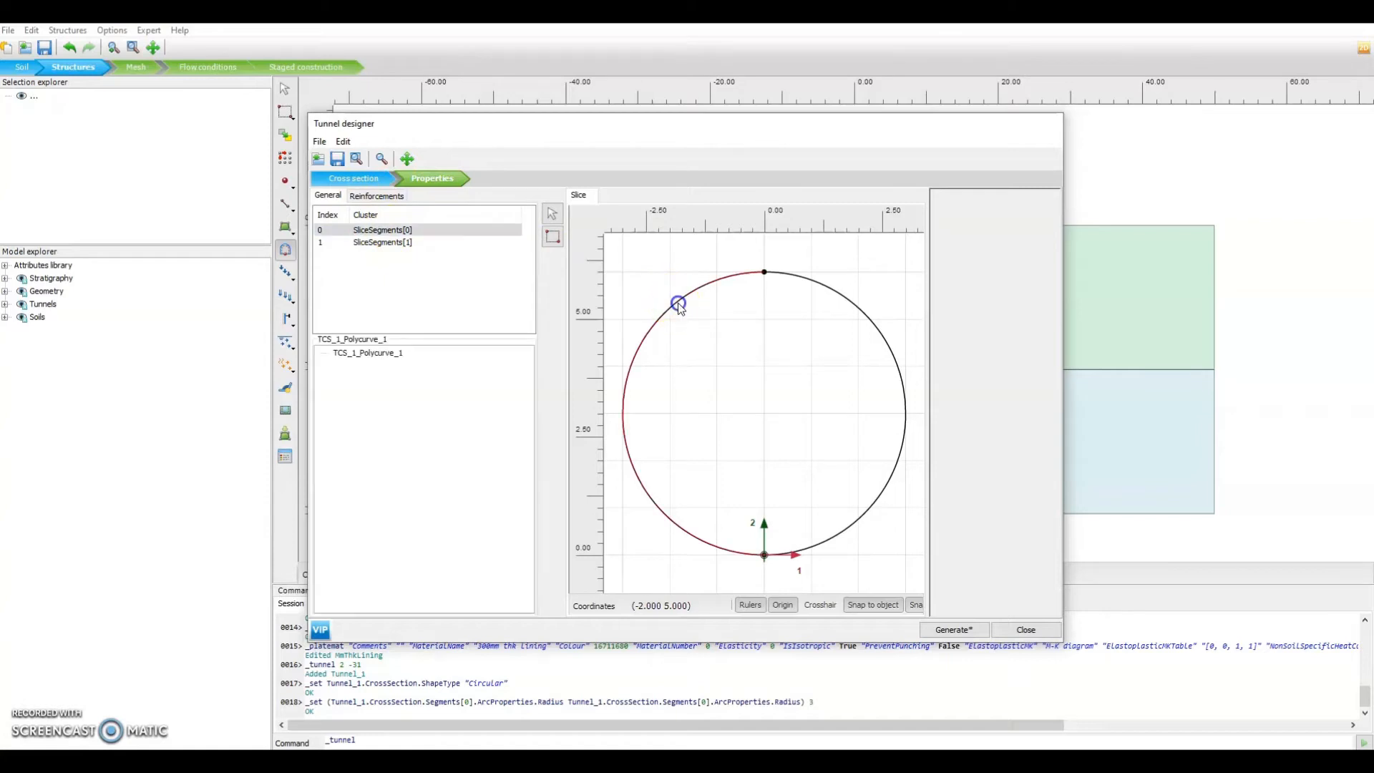
left_click(858, 307, "ctrl")
right_click(859, 309)
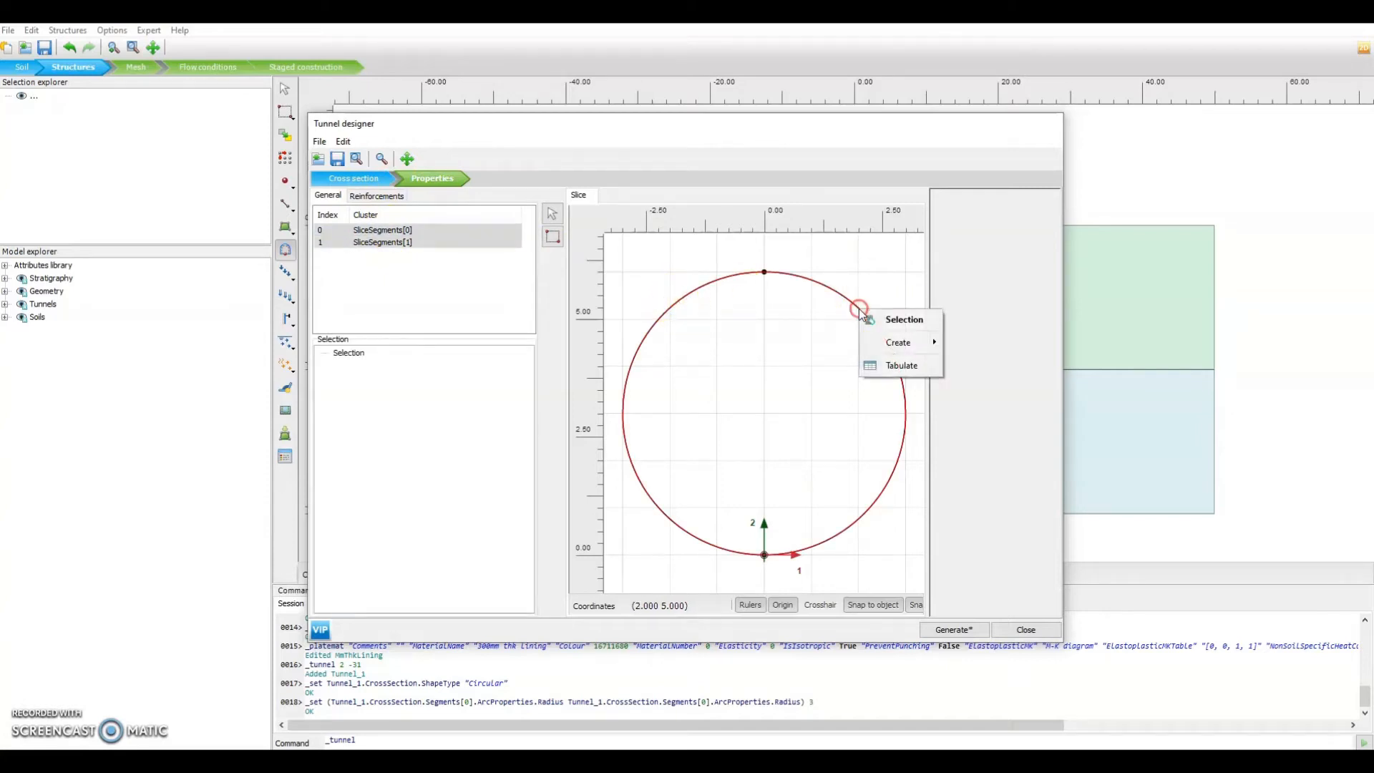
left_click(914, 349)
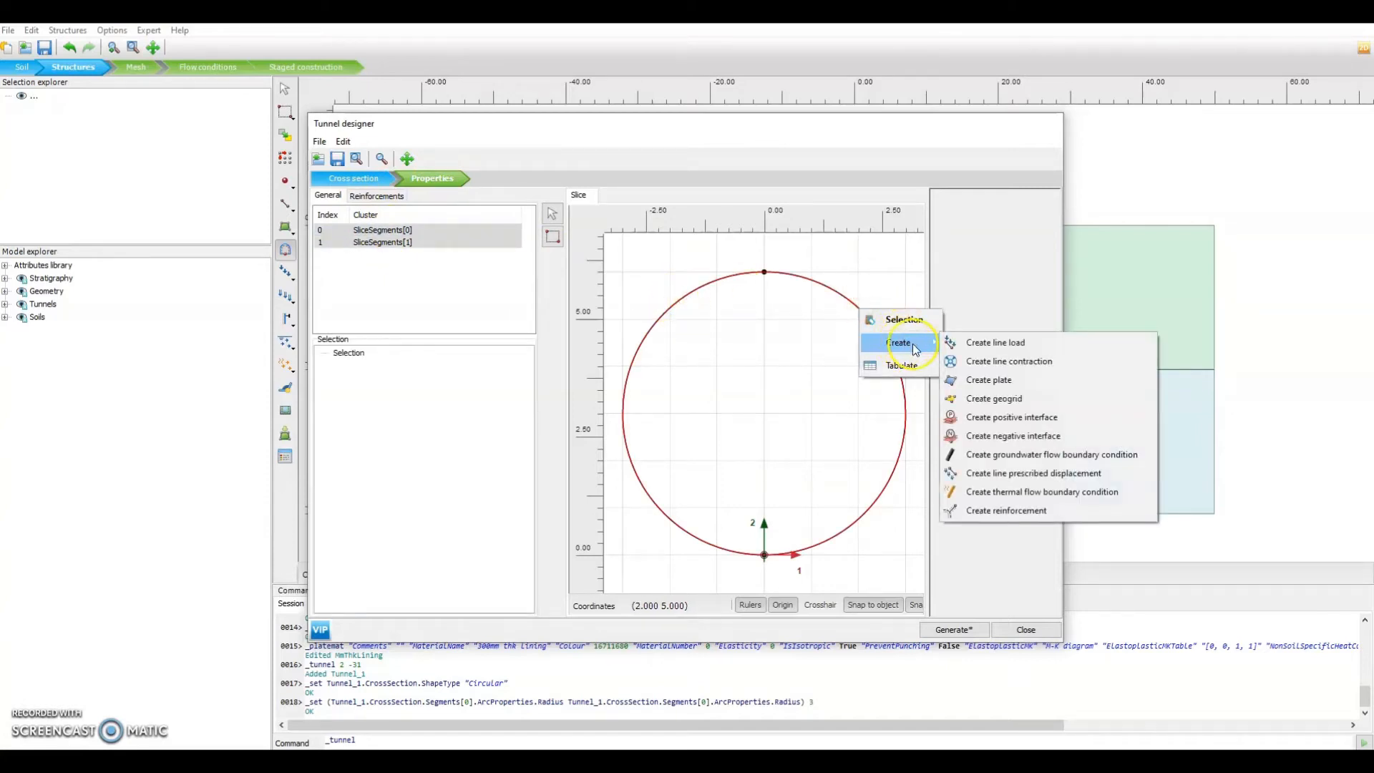
left_click(963, 381)
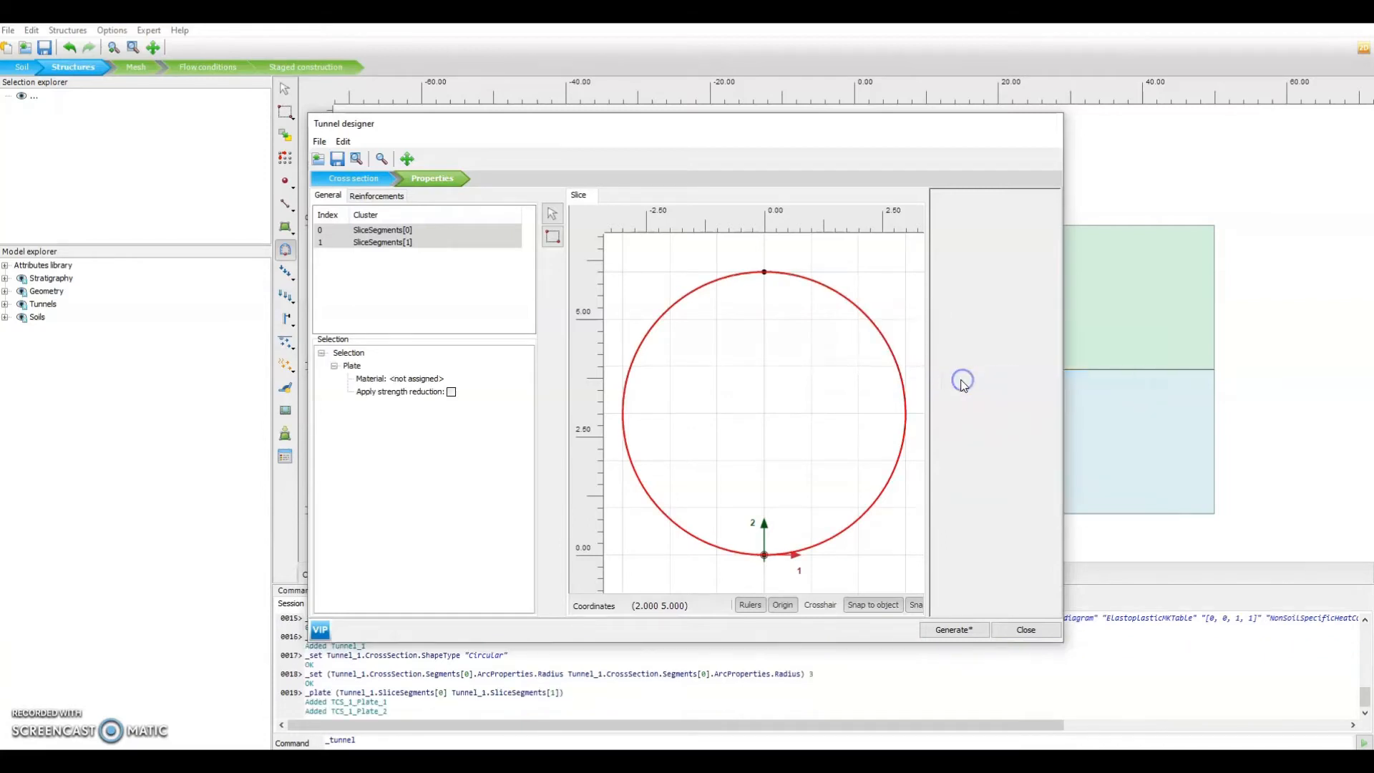
Create a negative interface along both slice segments of the tunnel
right_click(887, 344)
mouse_move(927, 379)
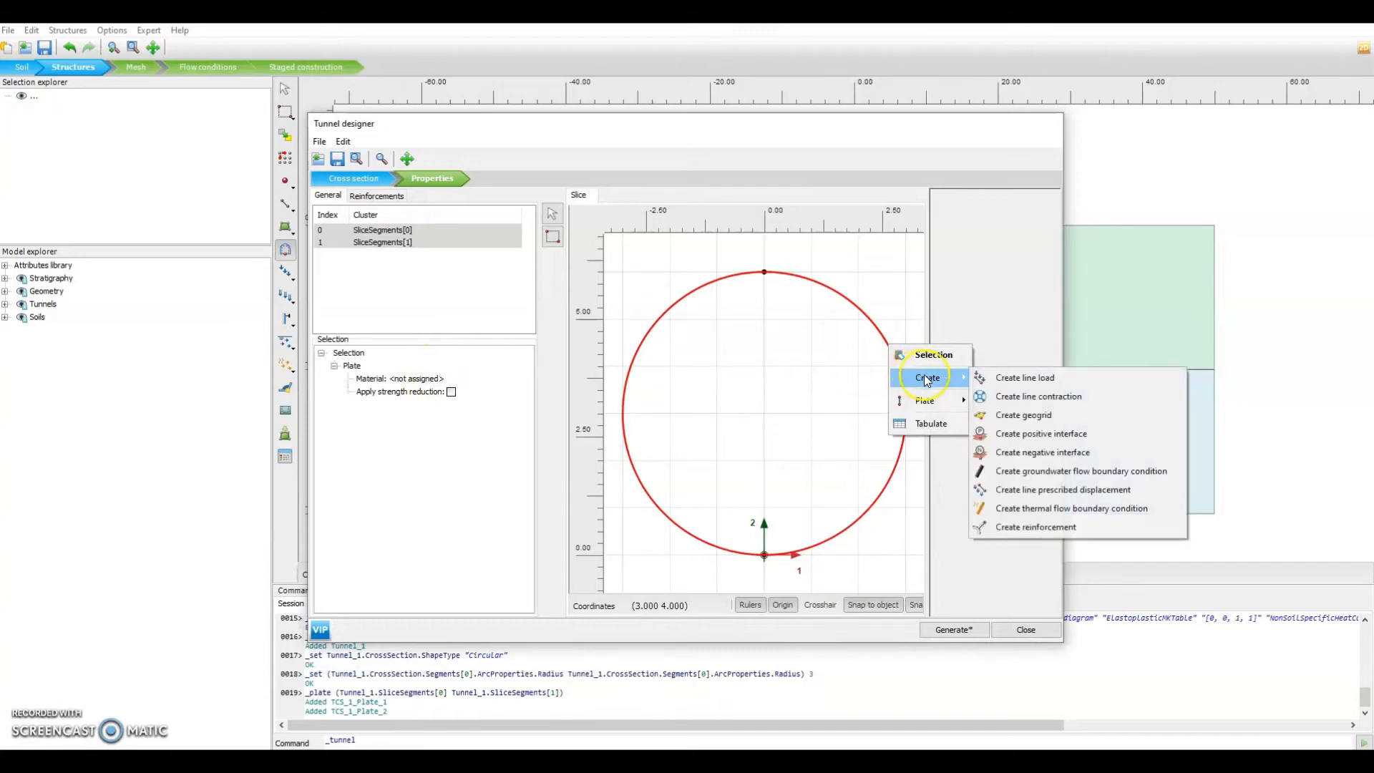
left_click(1060, 454)
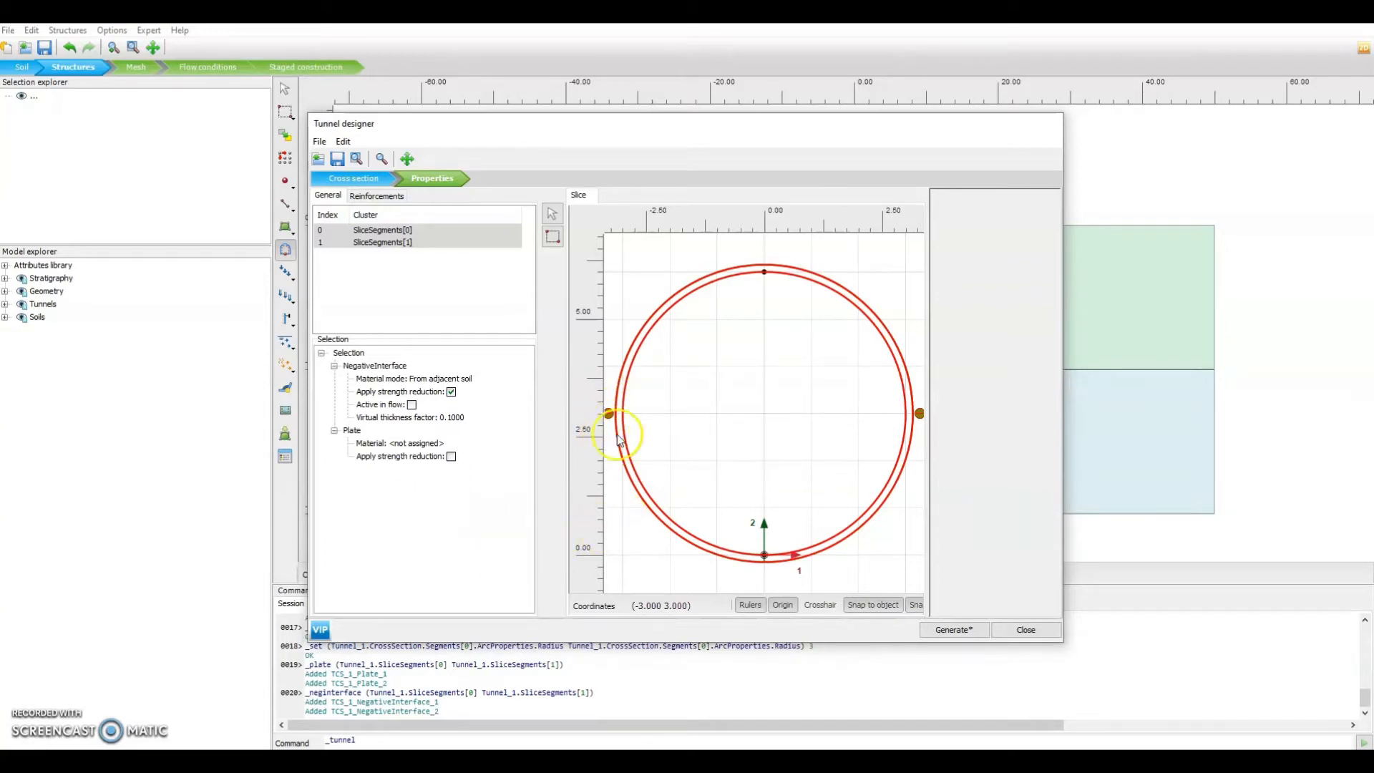
Assign the "300mm thk lining" material to the tunnel plates and clear the segment selection
left_click(417, 445)
left_click(420, 446)
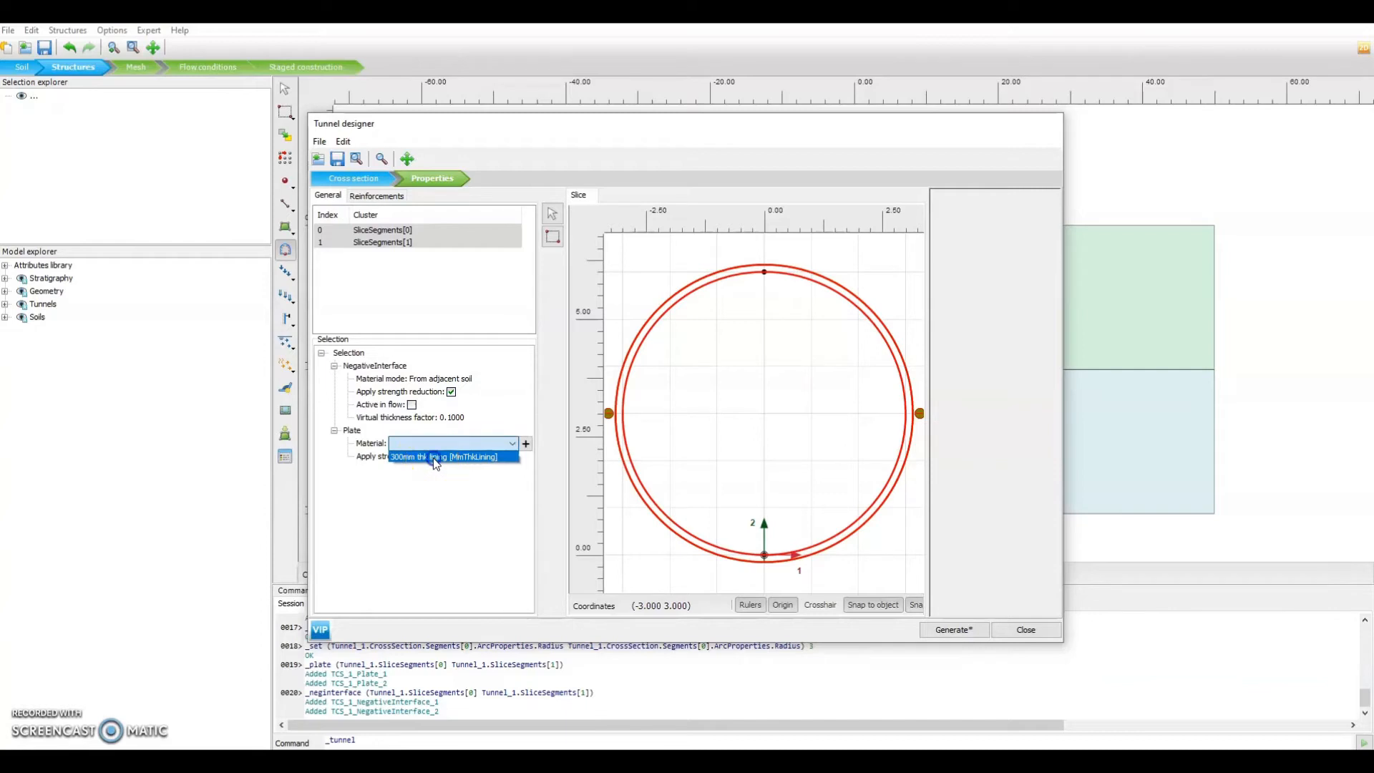
left_click(435, 458)
right_click(636, 365)
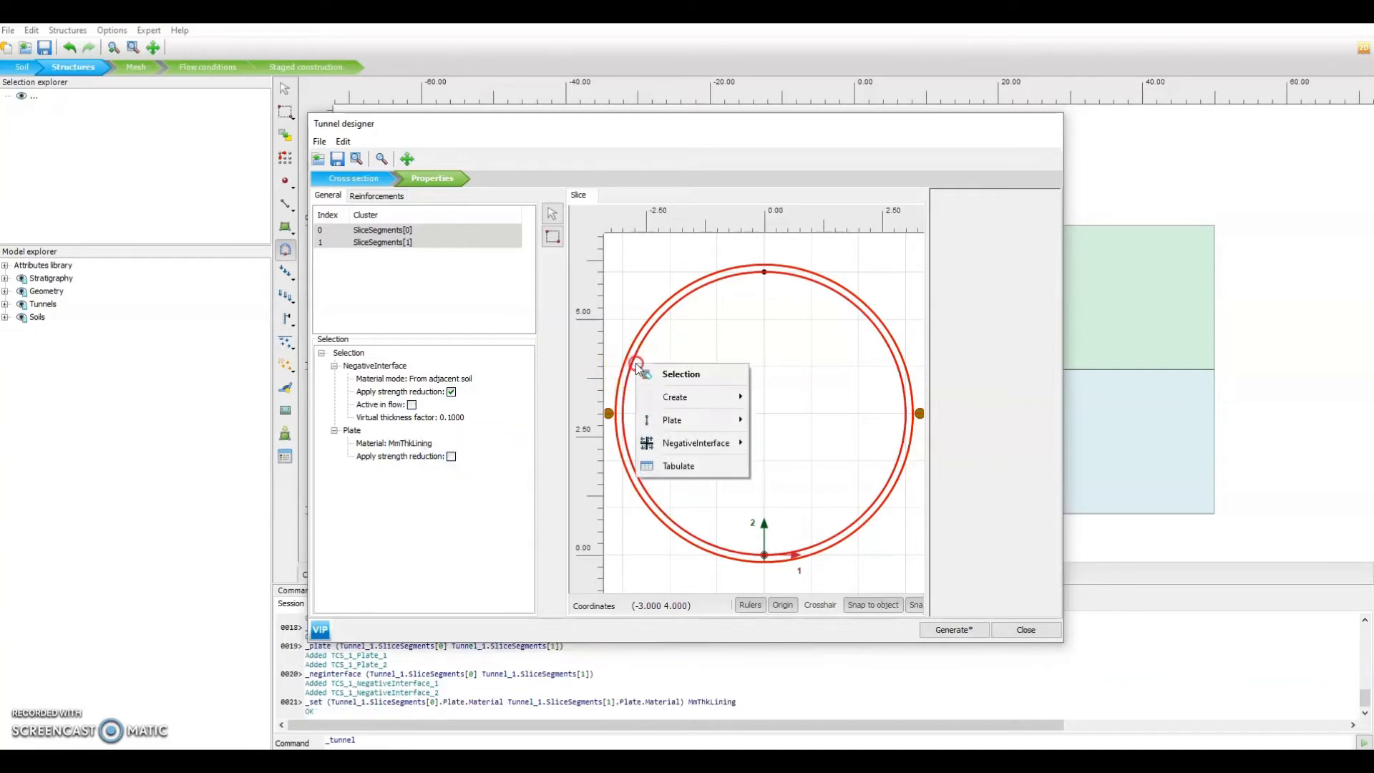
mouse_move(672, 422)
mouse_move(820, 446)
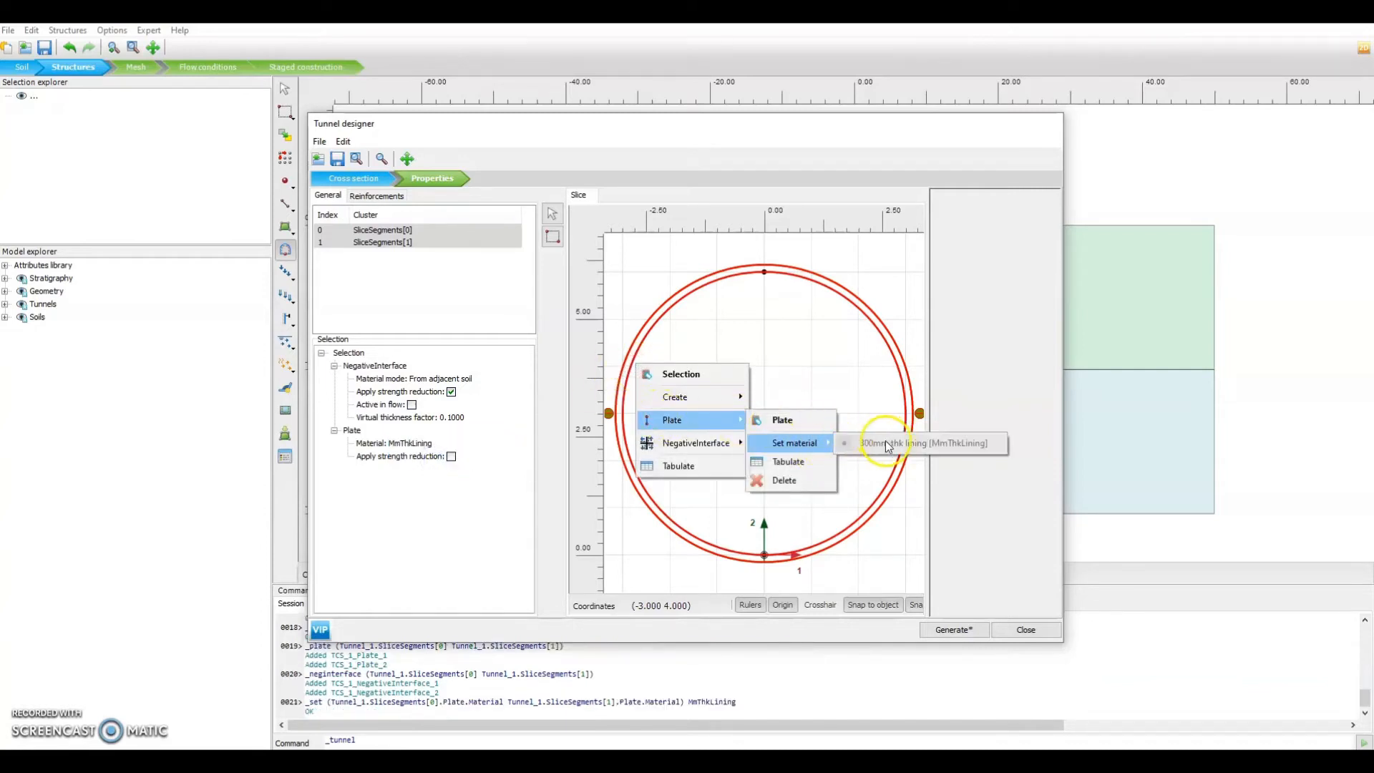
left_click(475, 530)
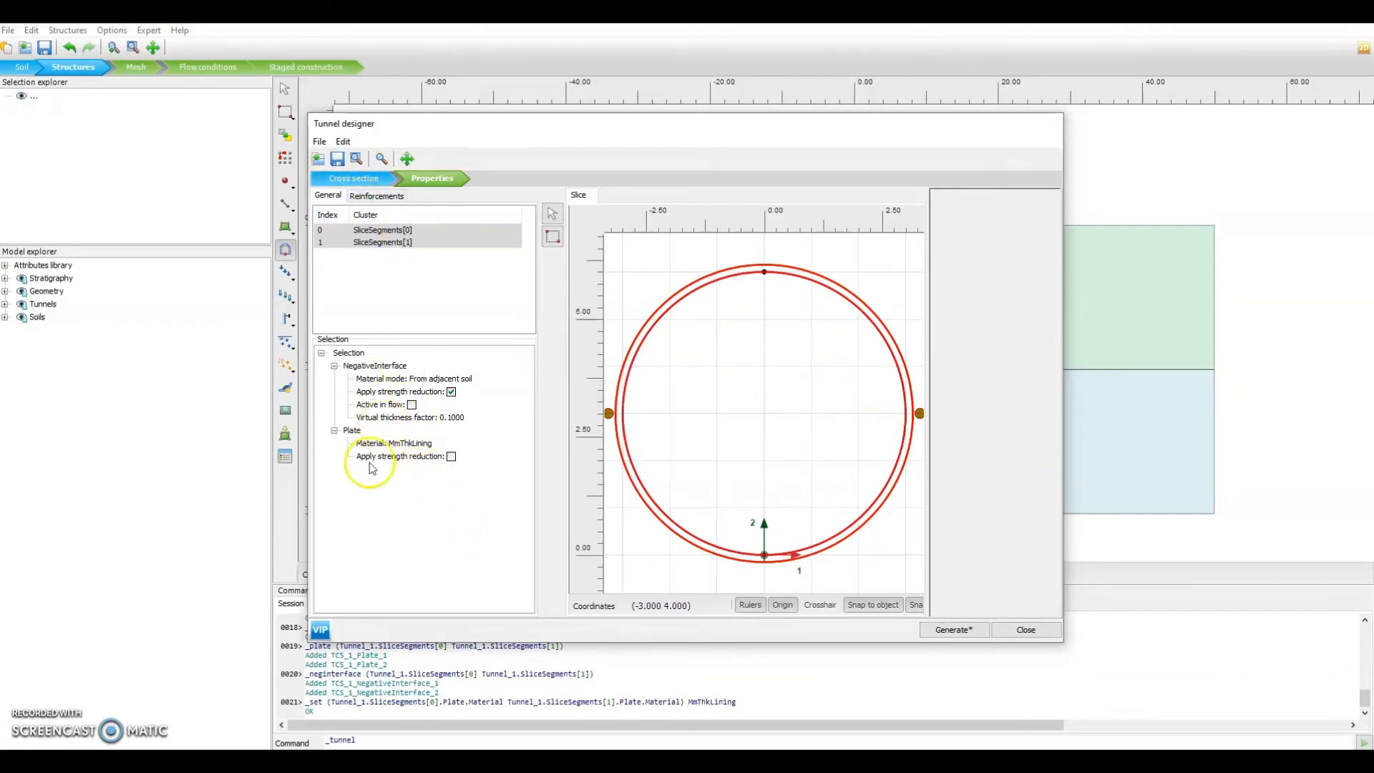
left_click(757, 384)
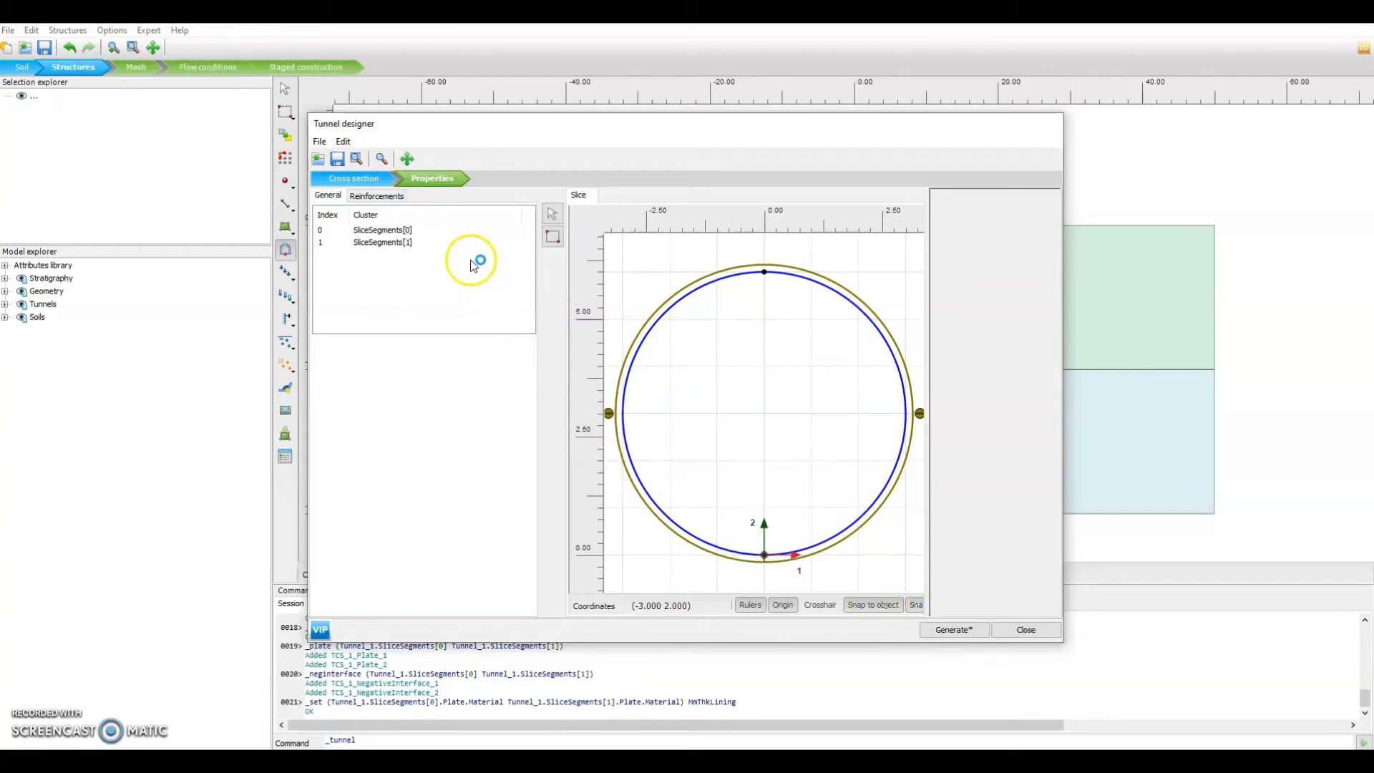
Generate the tunnel in the model, close the tunnel designer and leave the tunnel creation command
left_click(955, 630)
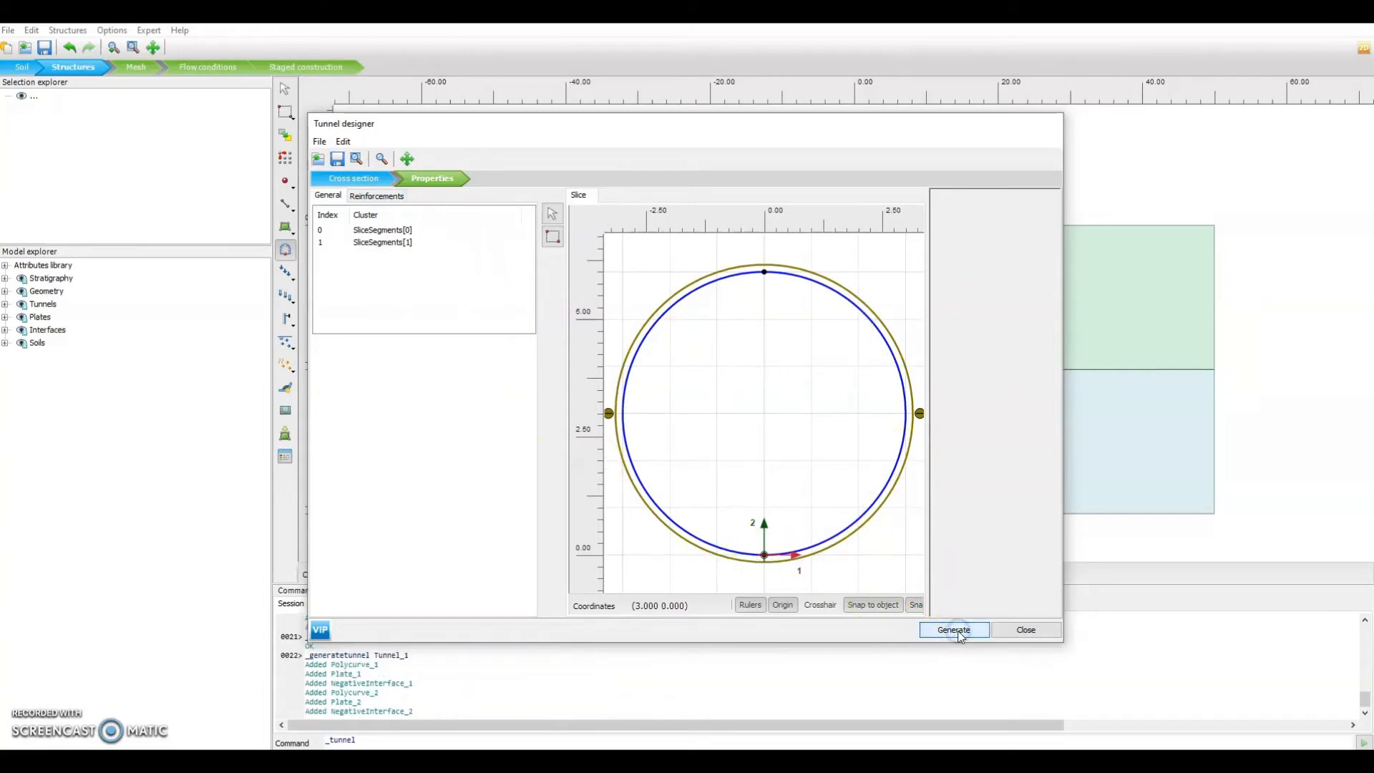
left_click(1026, 629)
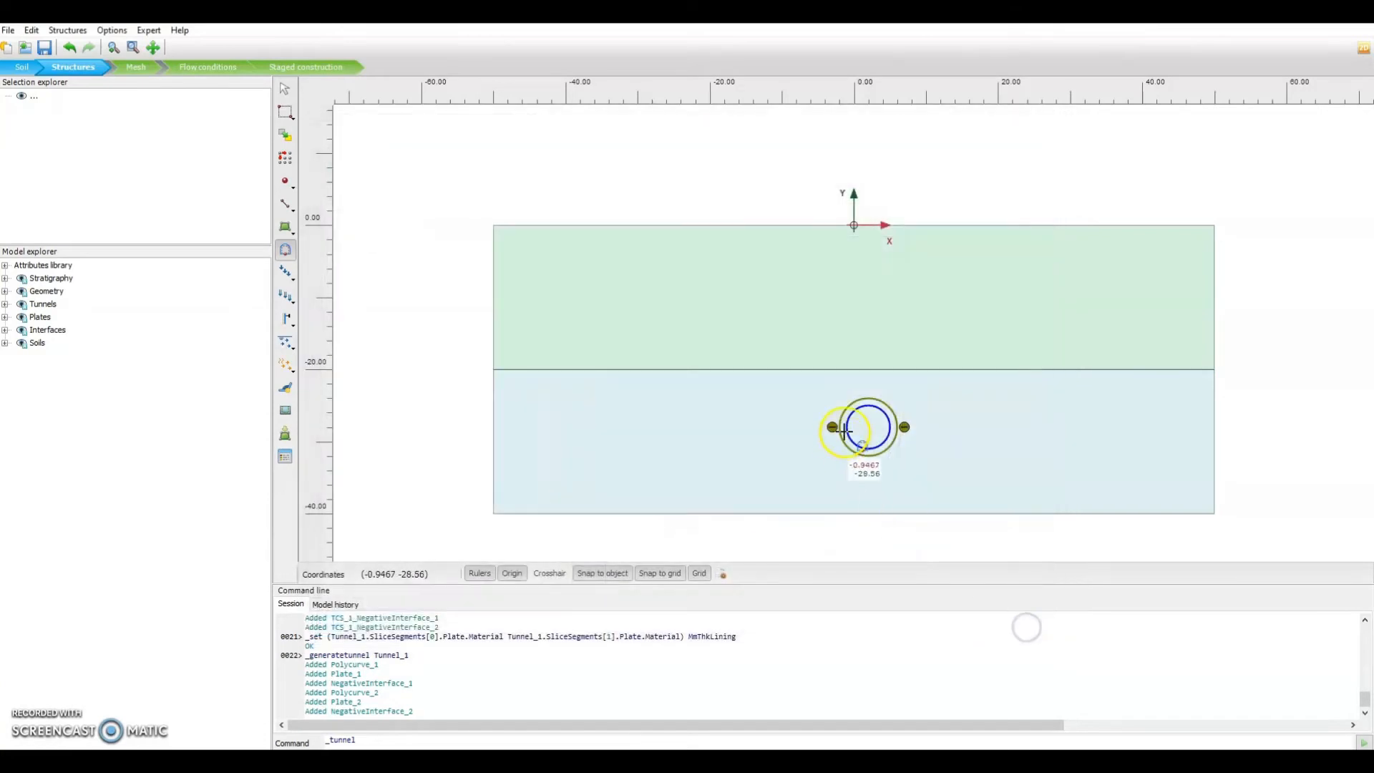
key("Escape")
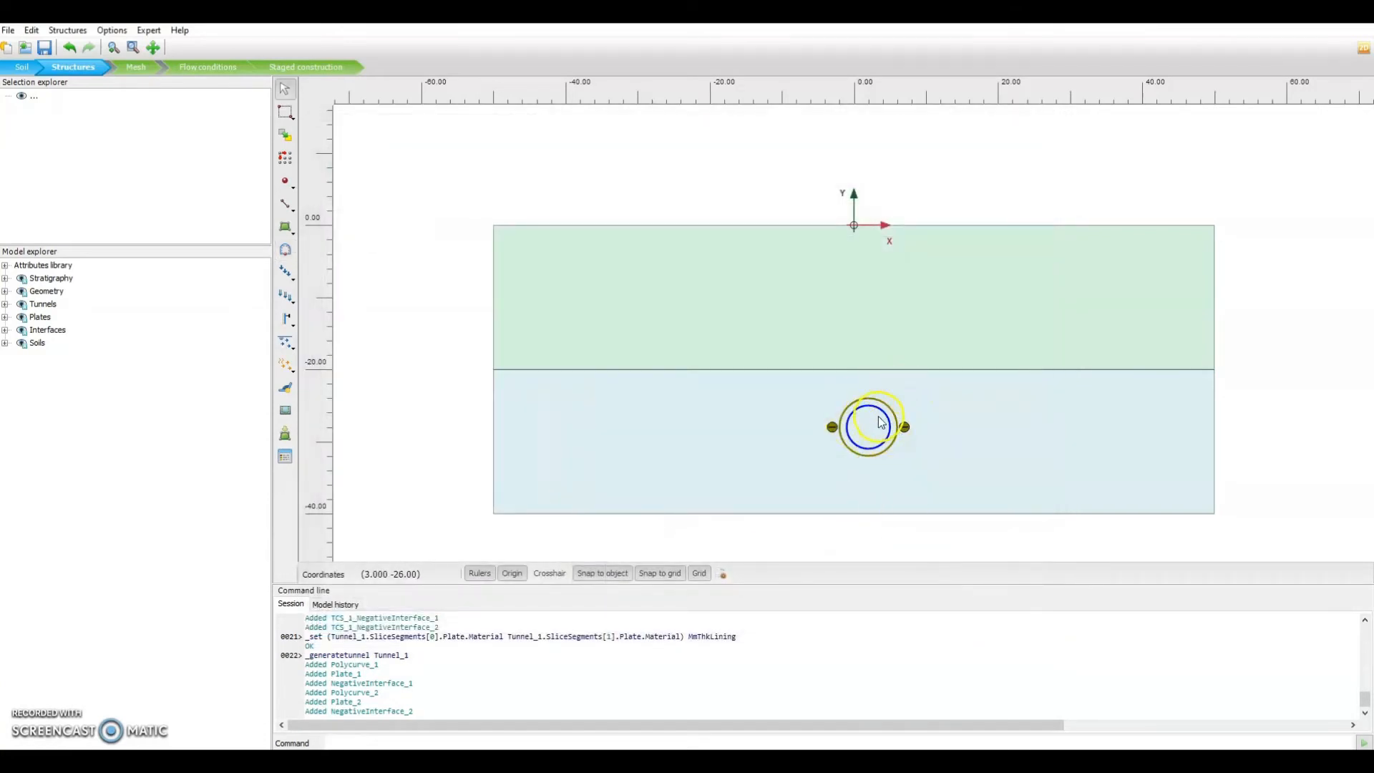
Select Tunnel_1 and set its x coordinate to 0 m to centre it in the model
left_click(872, 455)
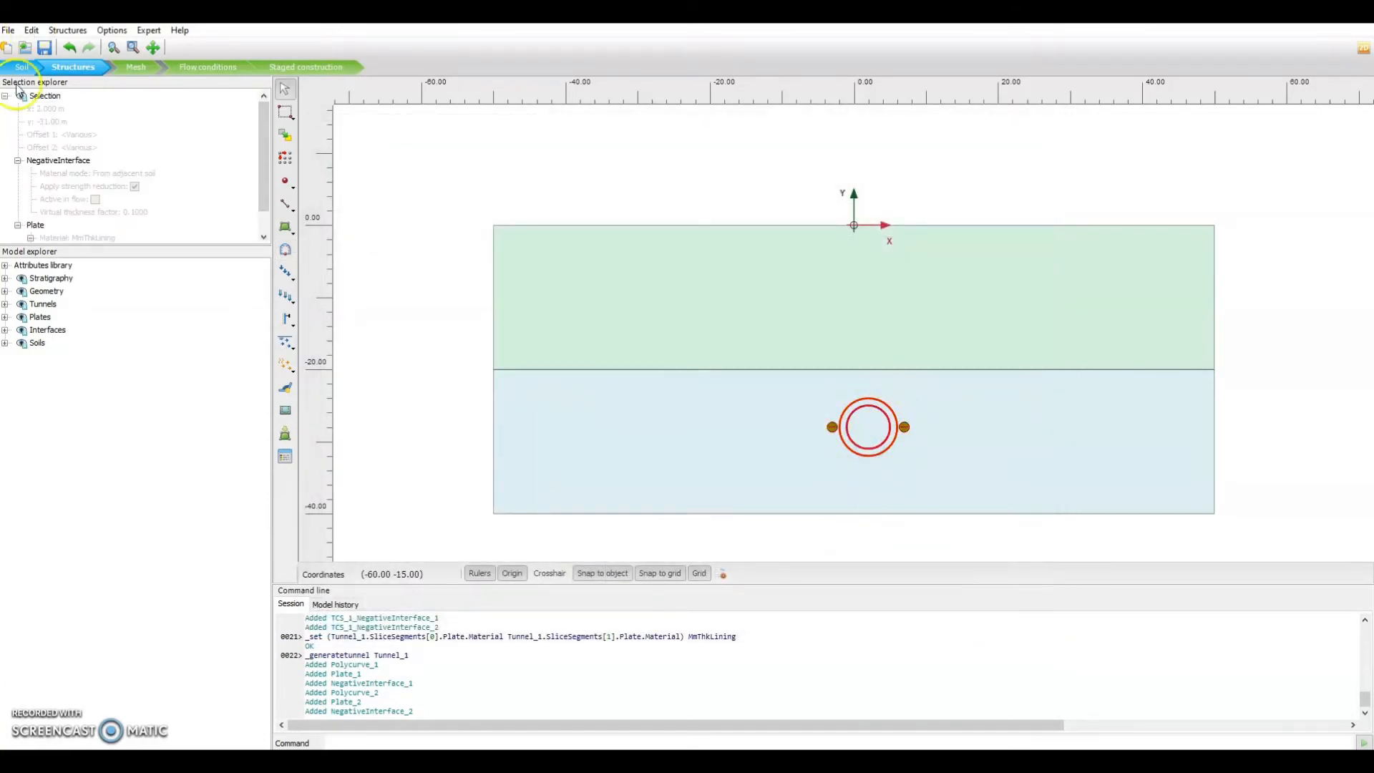
left_click(82, 66)
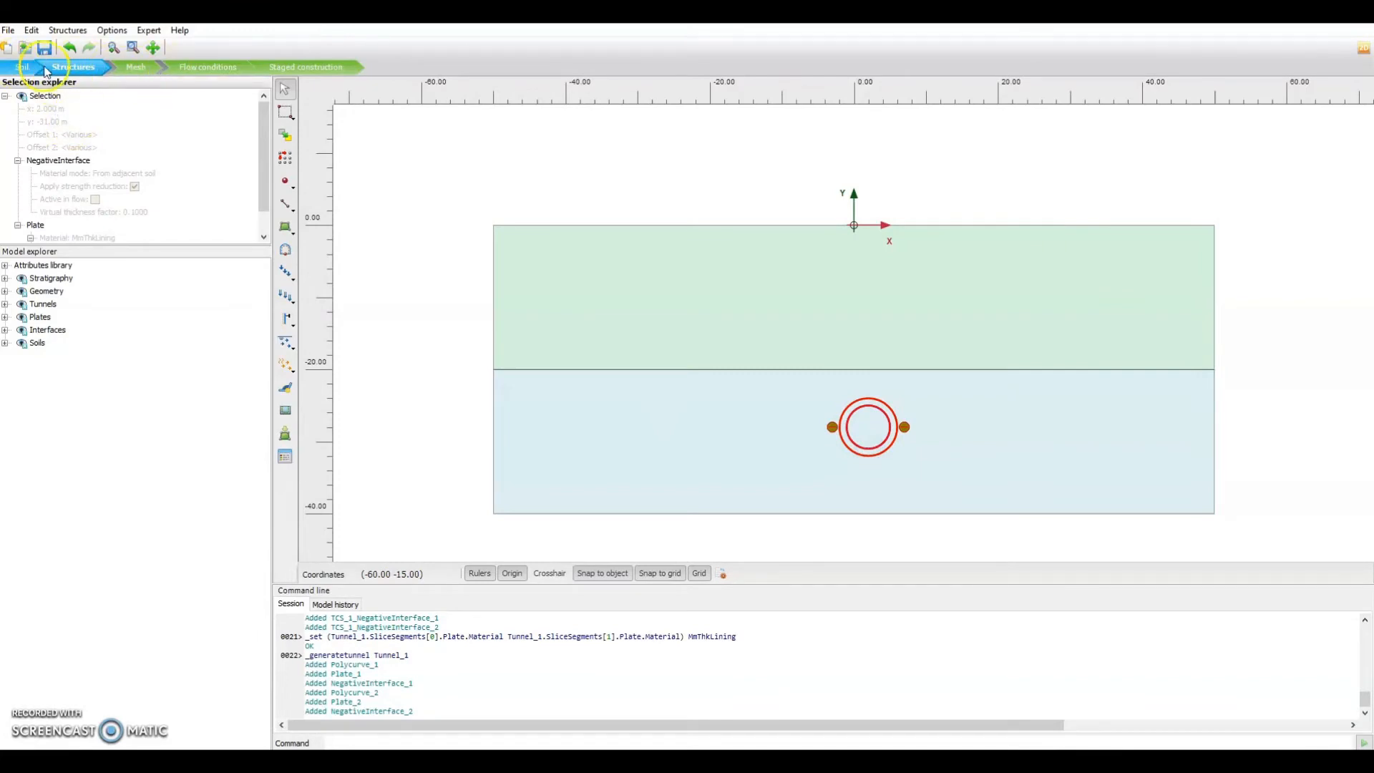
left_click(856, 415)
left_click(875, 409, "ctrl")
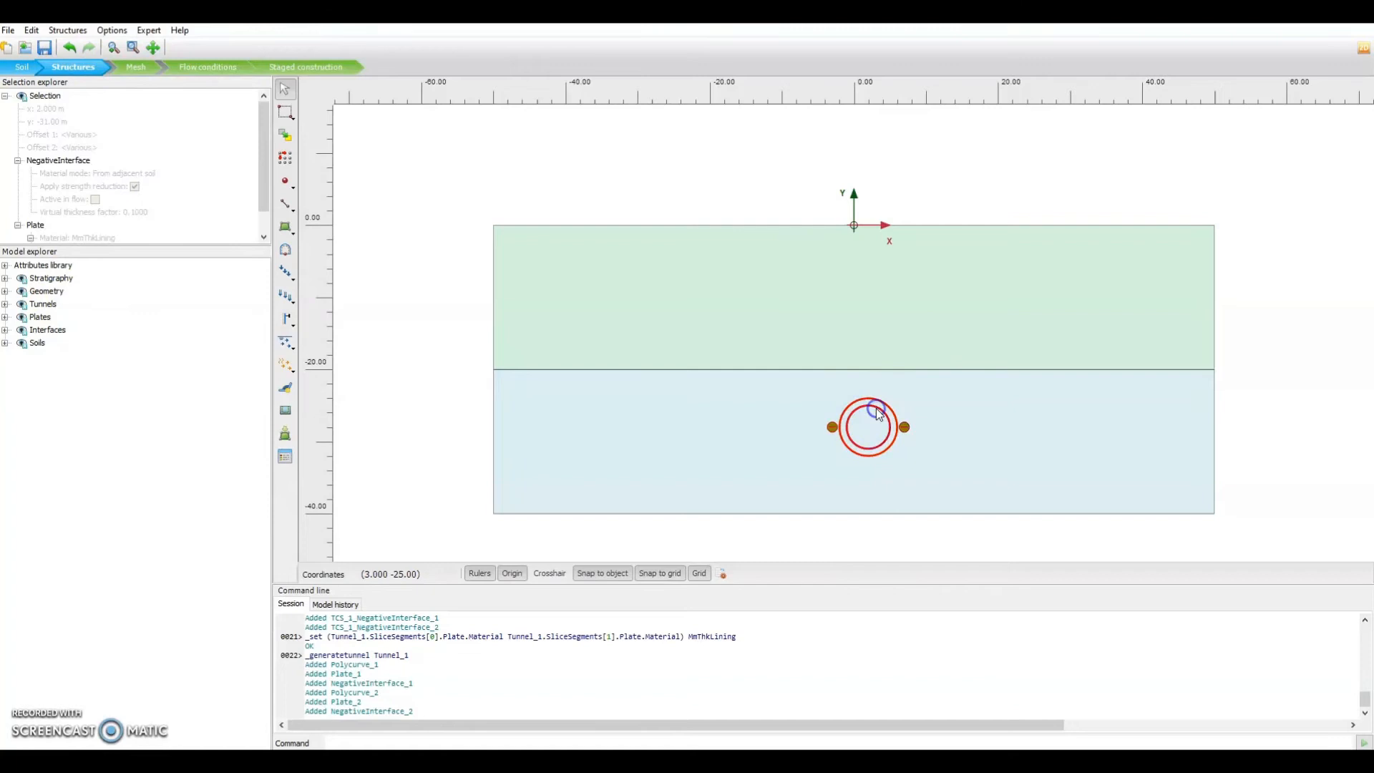
left_click(5, 304)
left_click(53, 316)
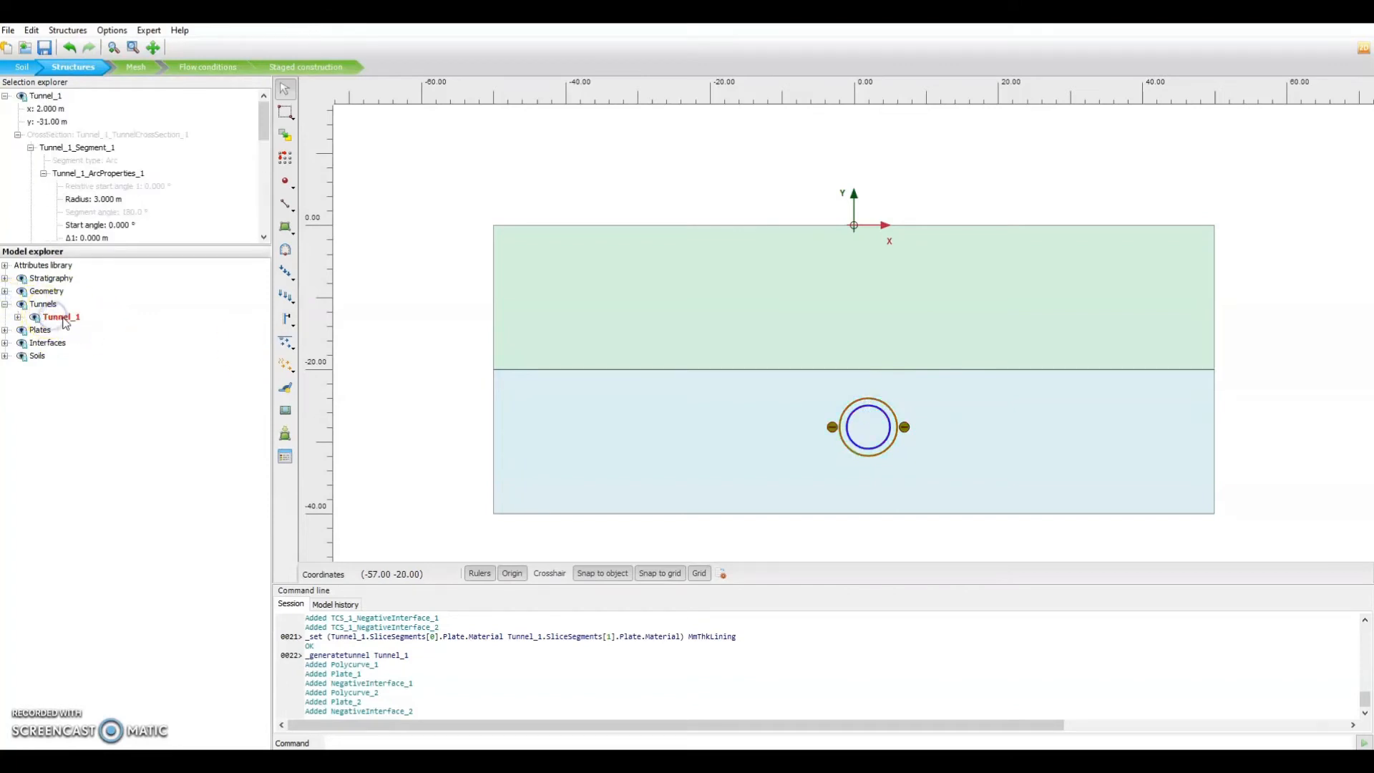
left_click(47, 108)
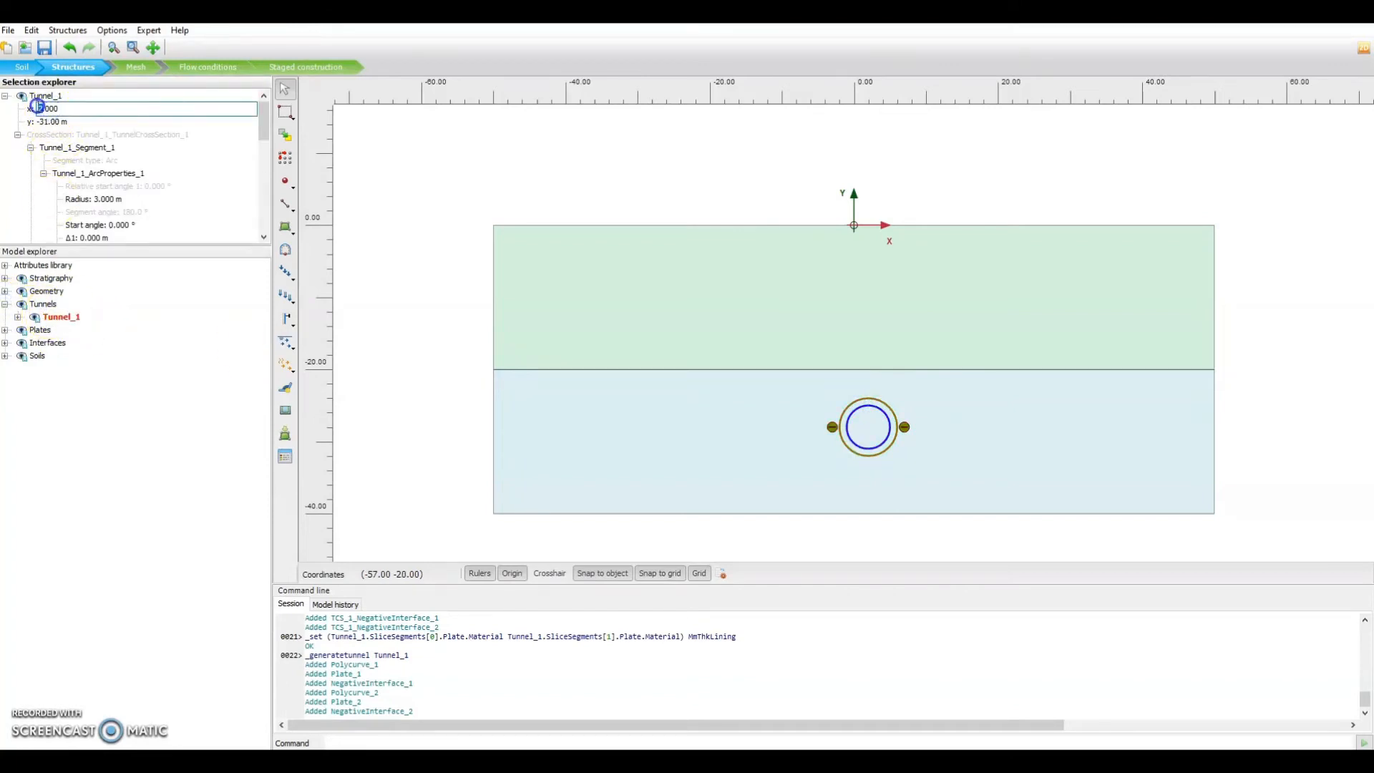
key("Tab")
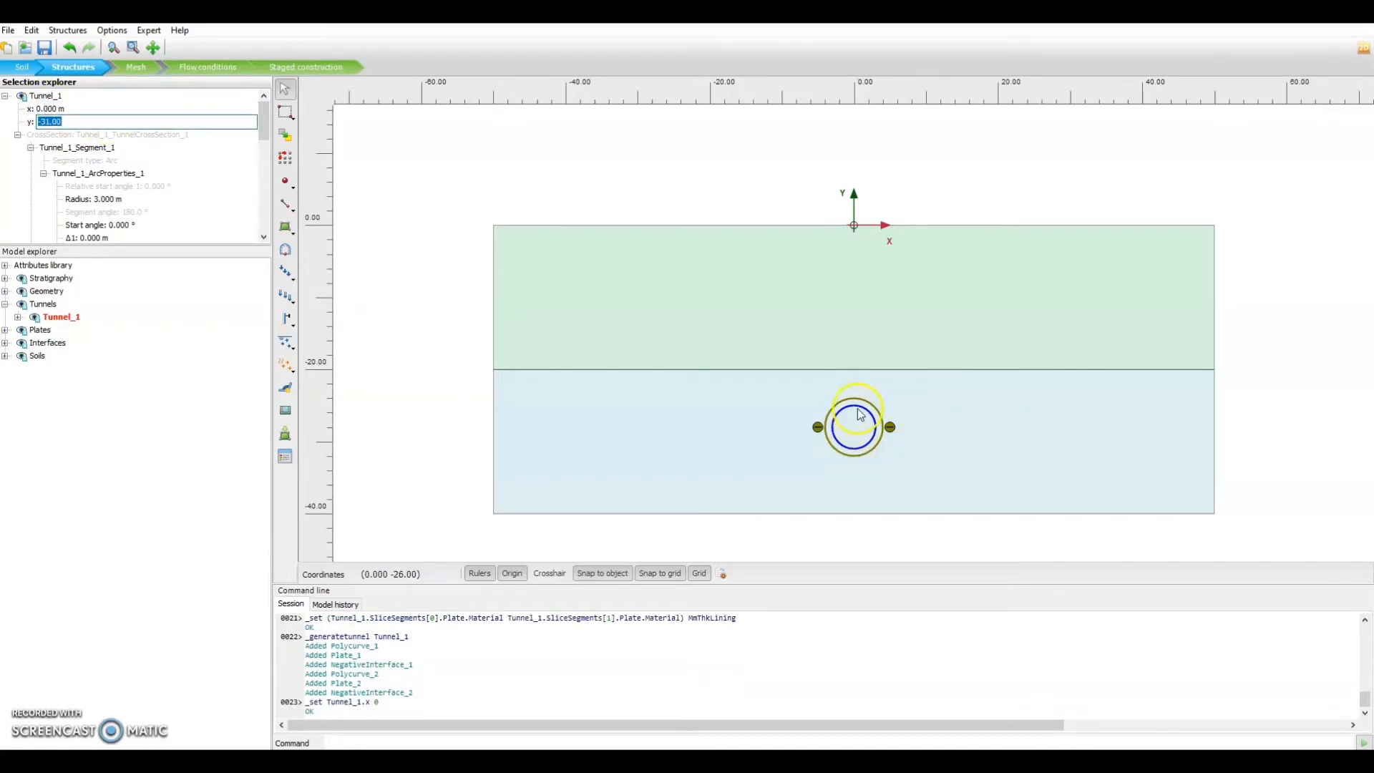
left_click(468, 333)
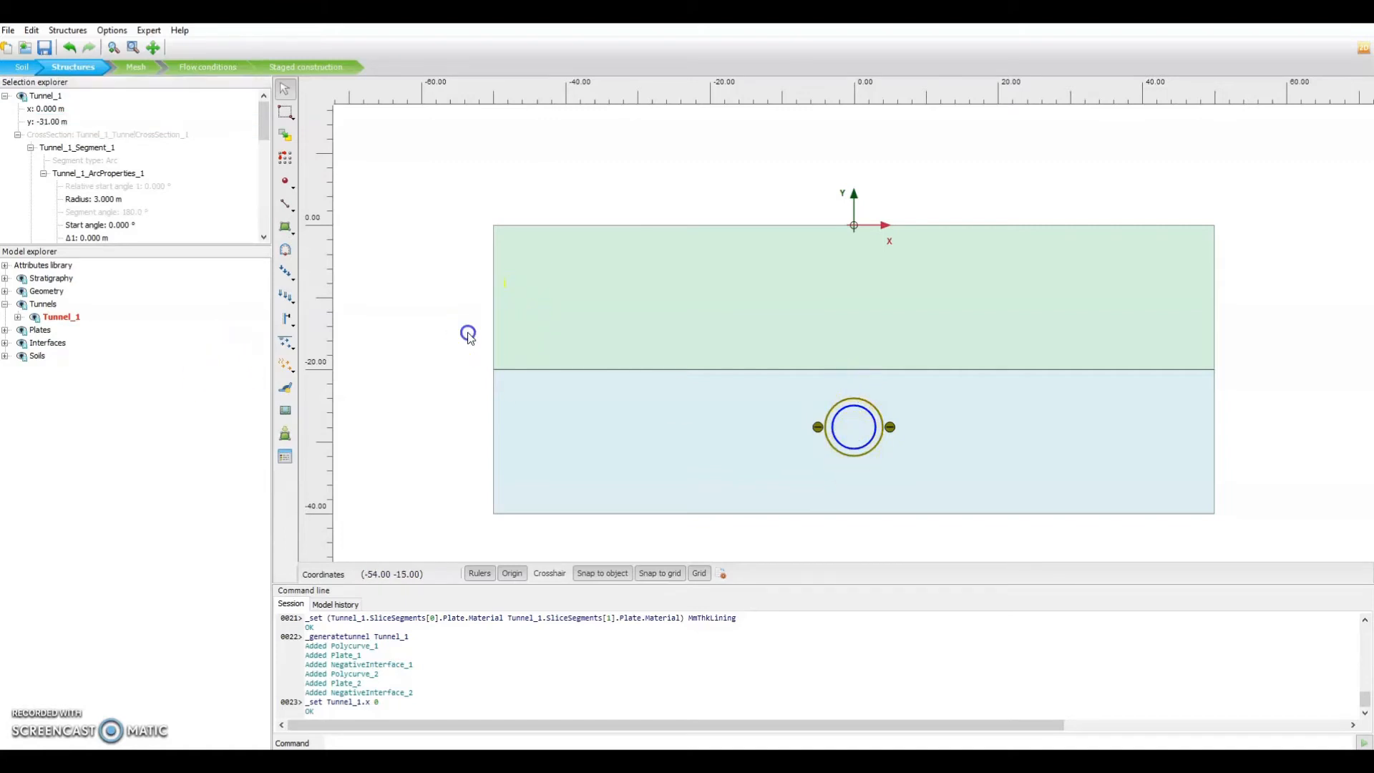
In Mesh mode, generate the mesh with the element distribution set to Fine
left_click(135, 66)
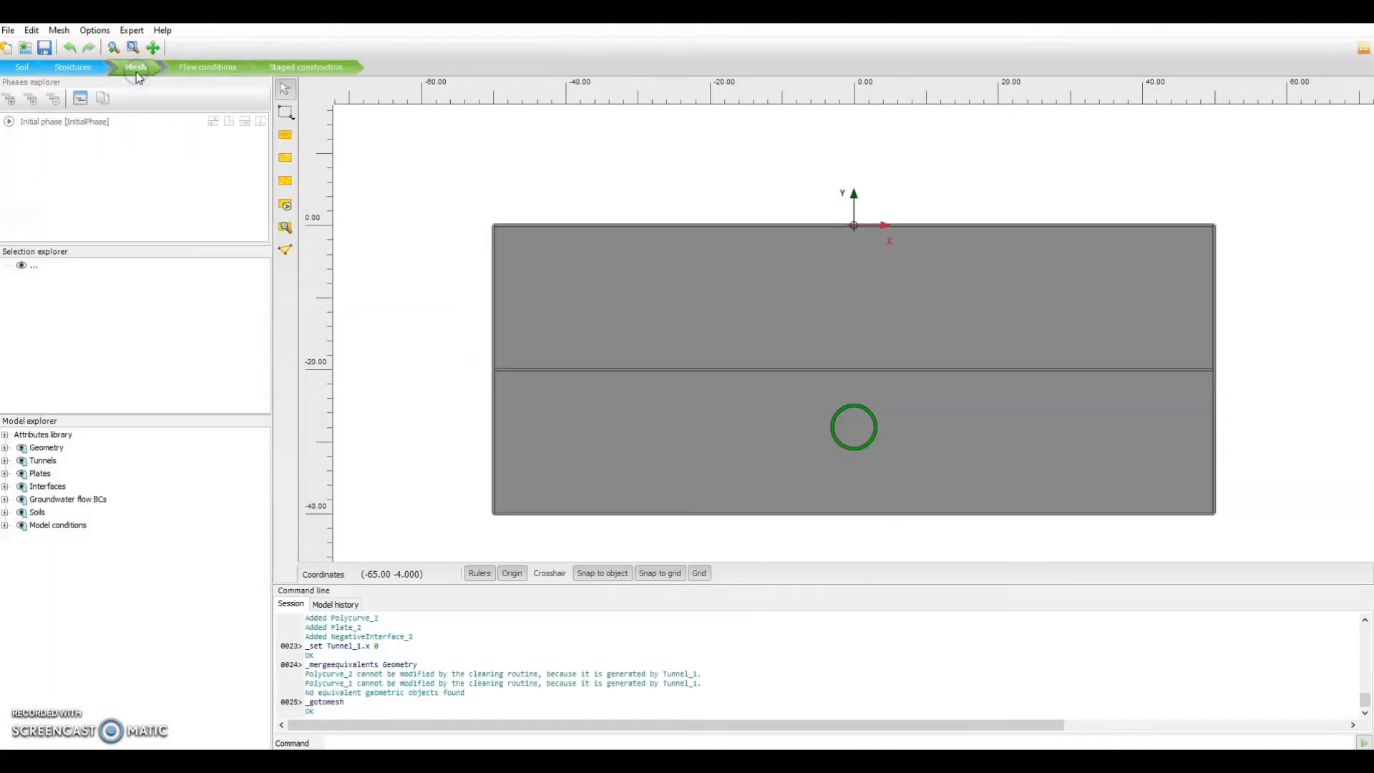
left_click(285, 204)
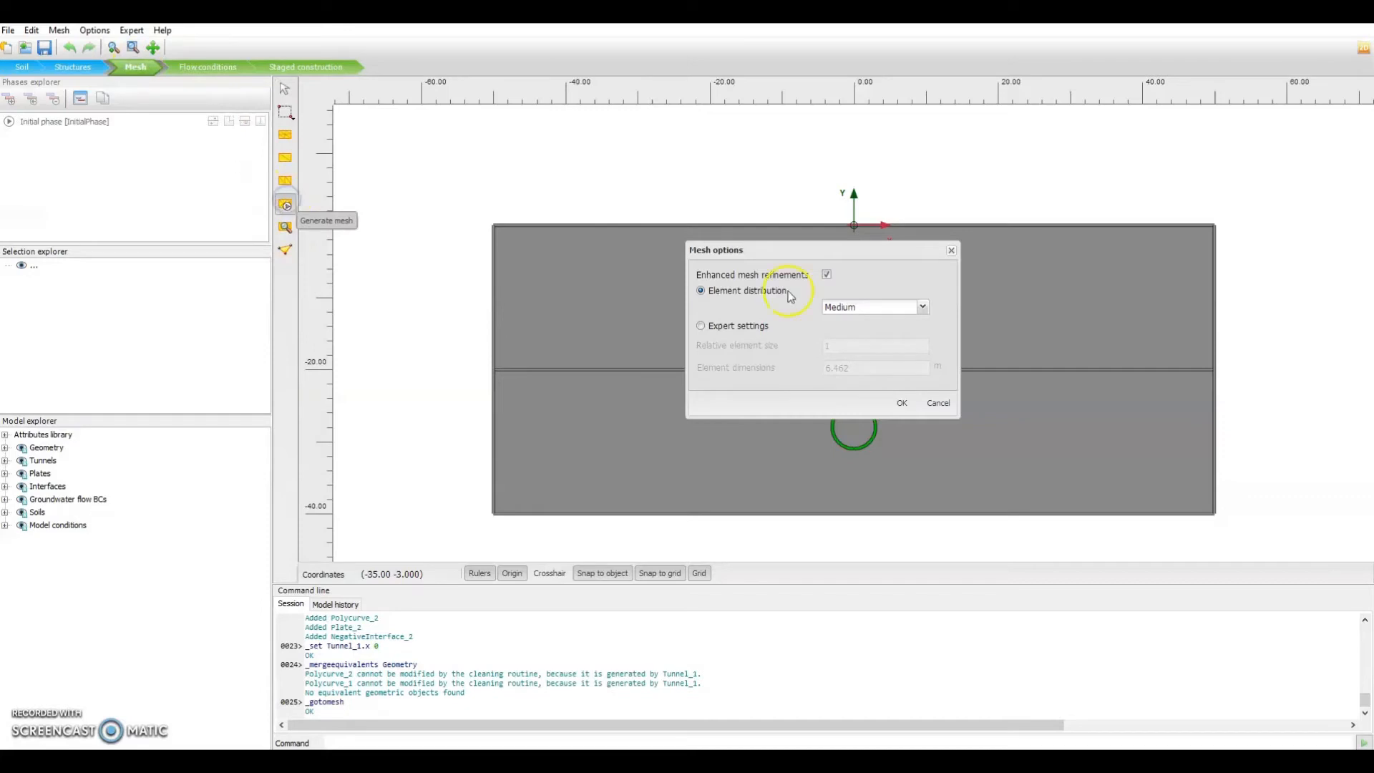
left_click_drag(852, 244, 583, 227)
left_click(628, 292)
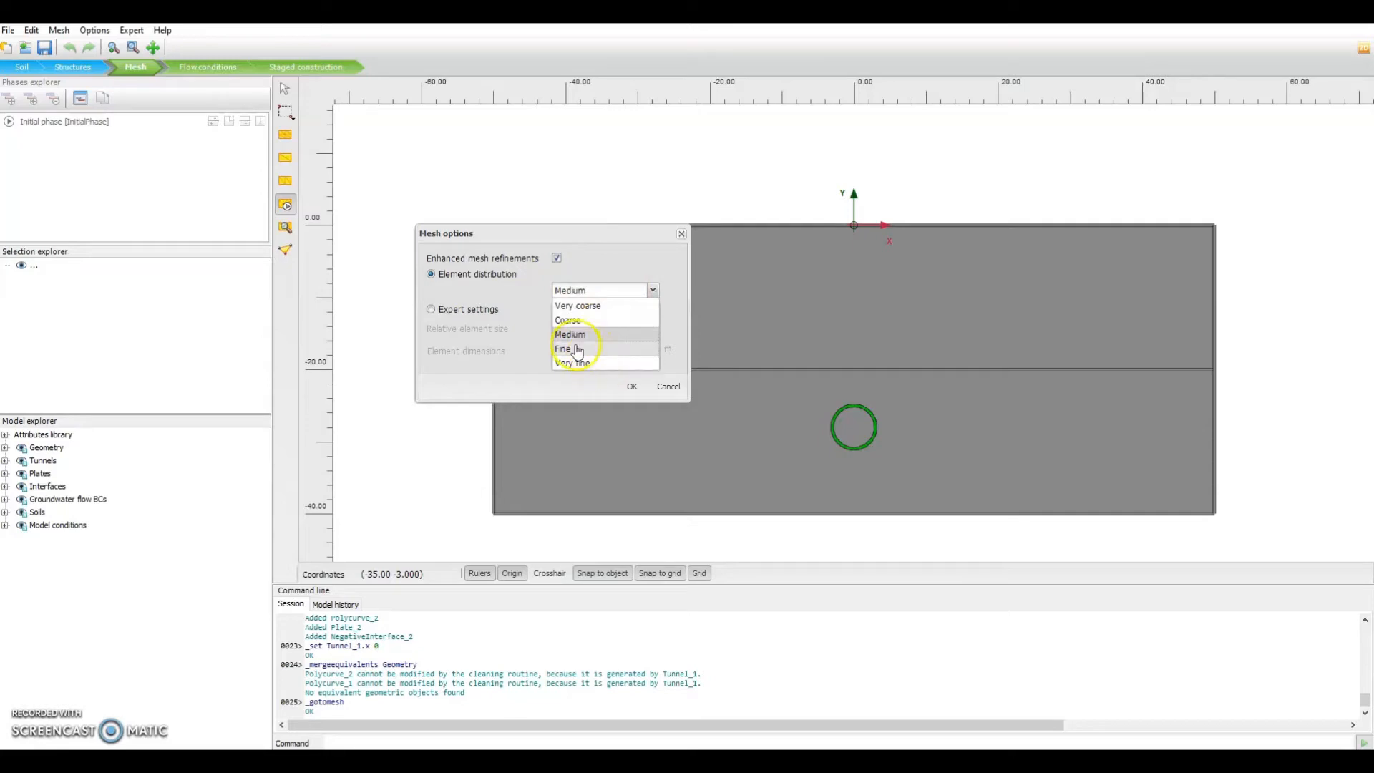
left_click(564, 351)
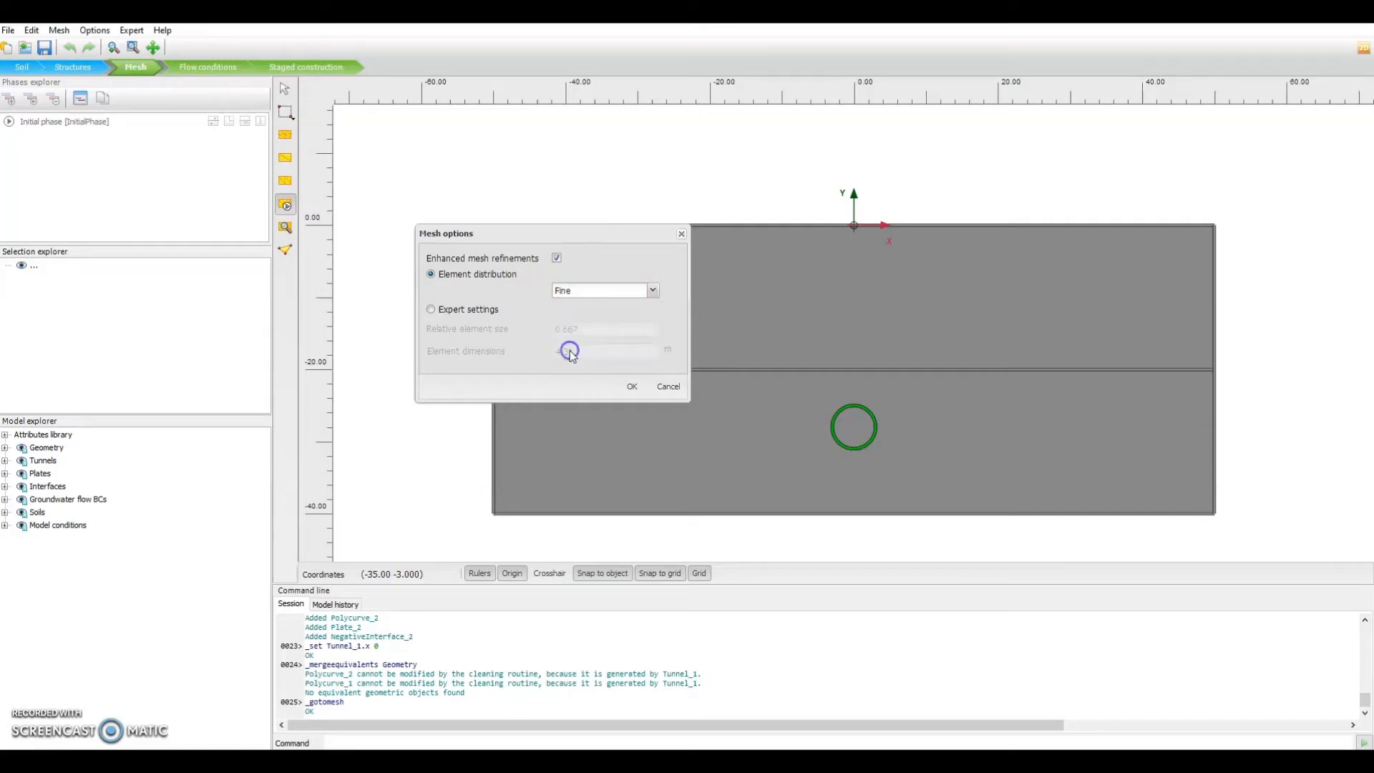
left_click(629, 386)
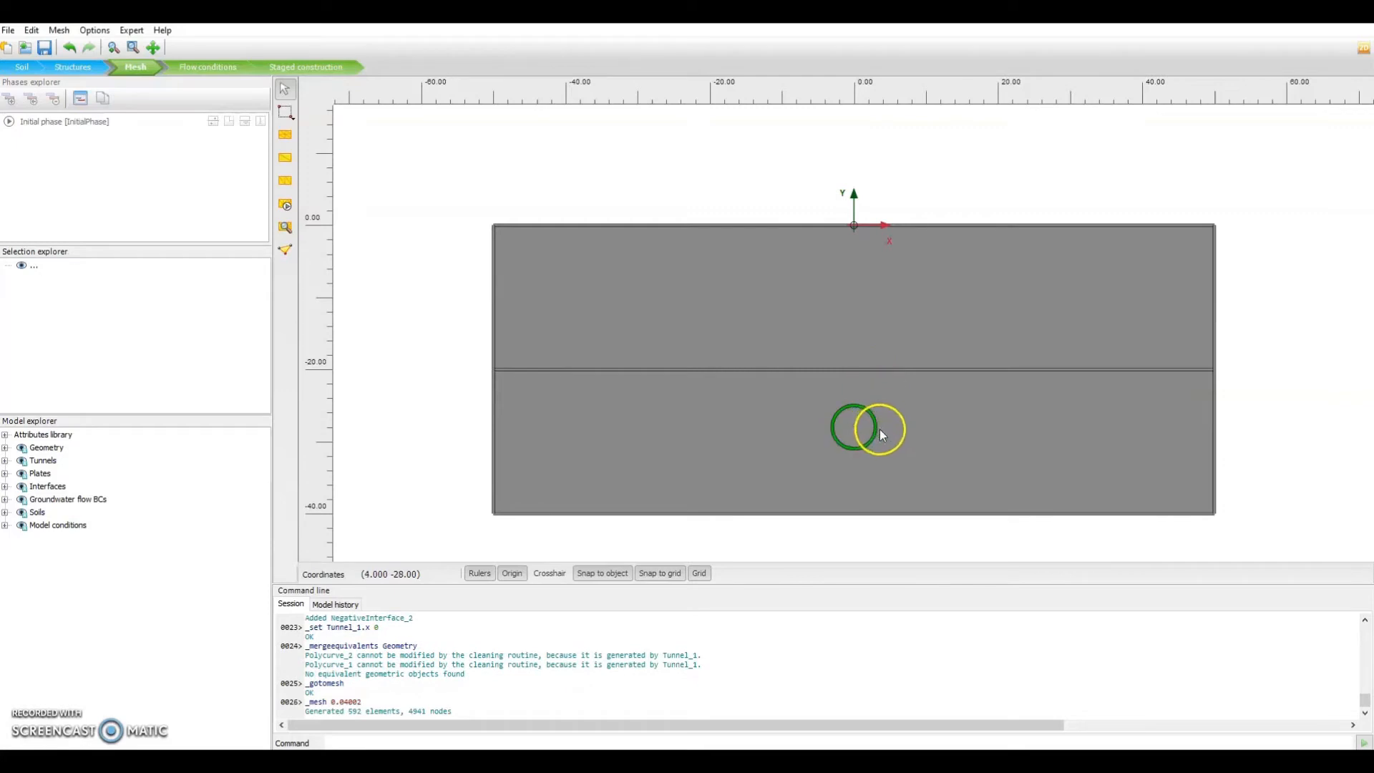
View the generated mesh in PLAXIS Output, inspect the elements around the tunnel, close the plot and return to the input model
left_click(285, 227)
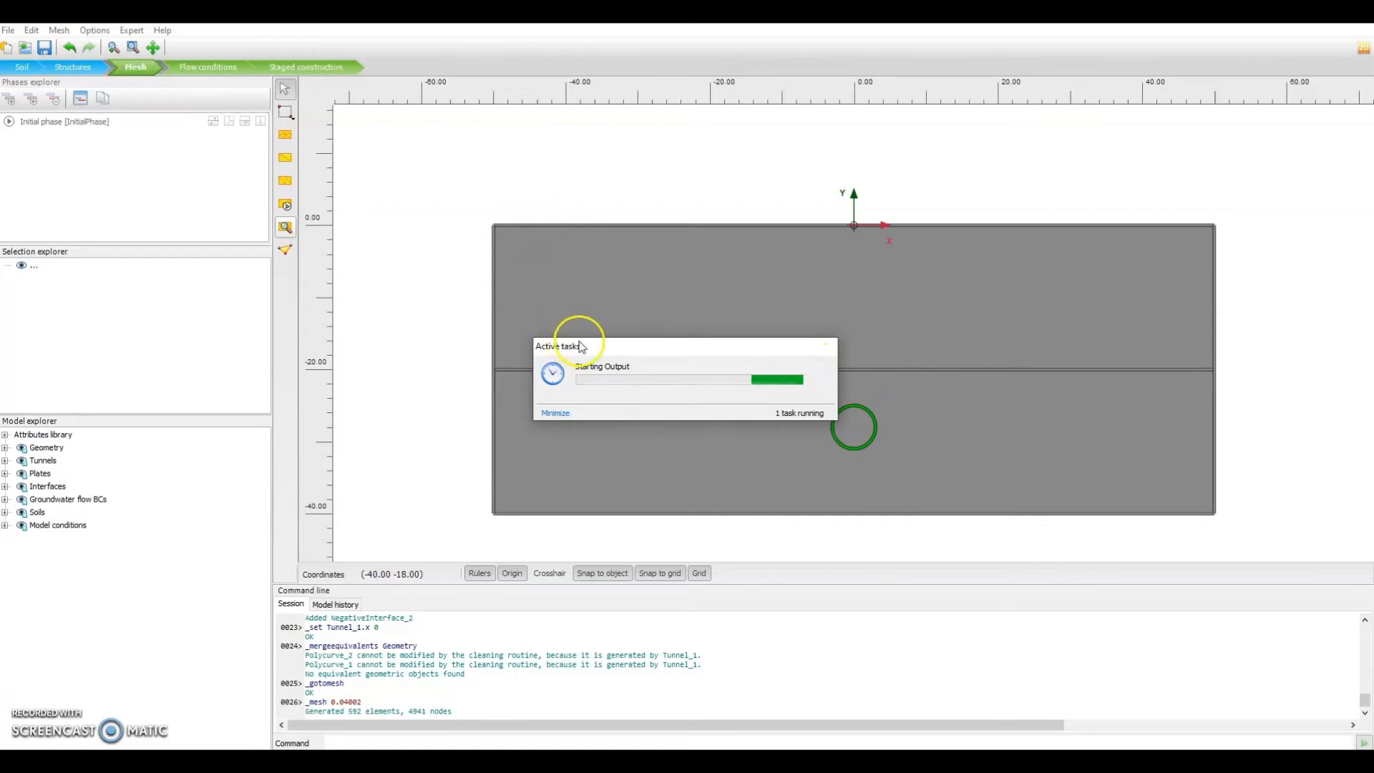
left_click_drag(580, 347, 538, 337)
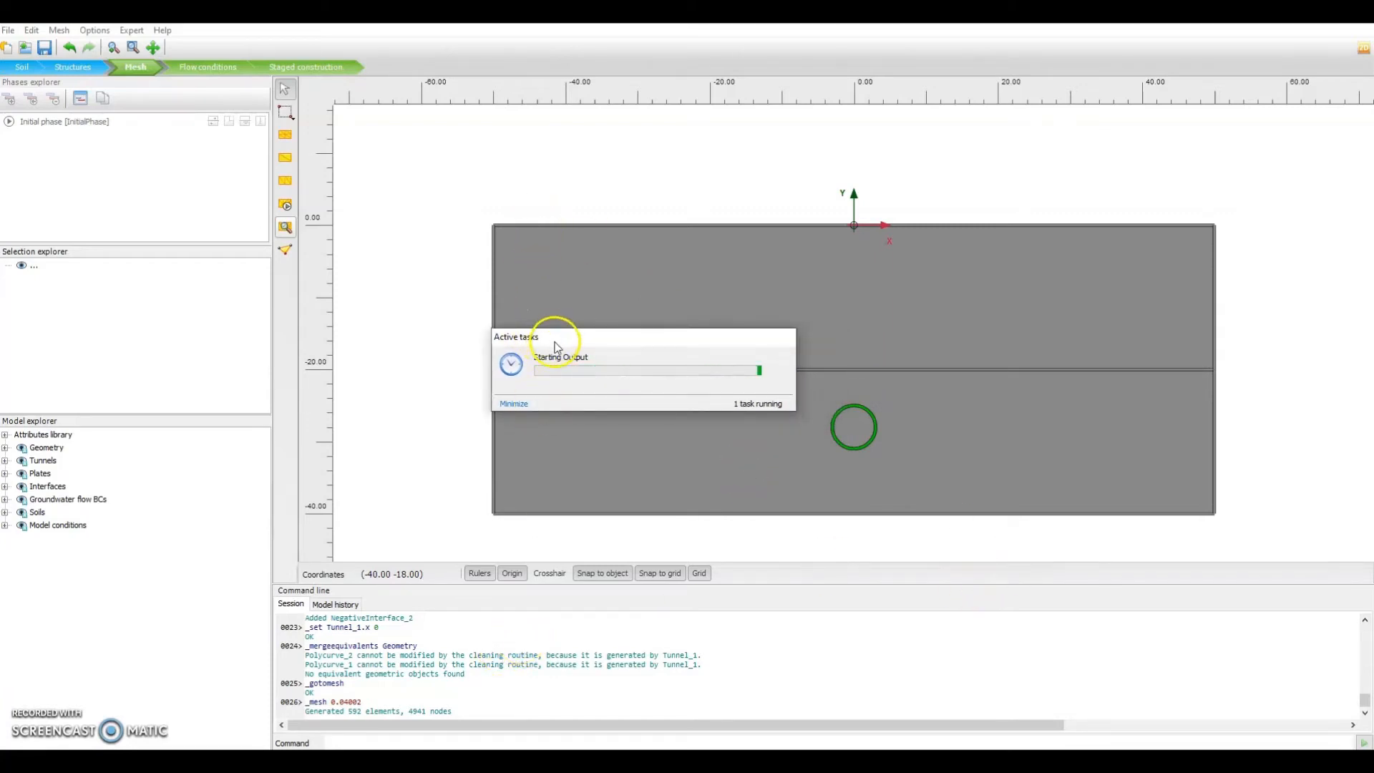
left_click_drag(556, 347, 367, 294)
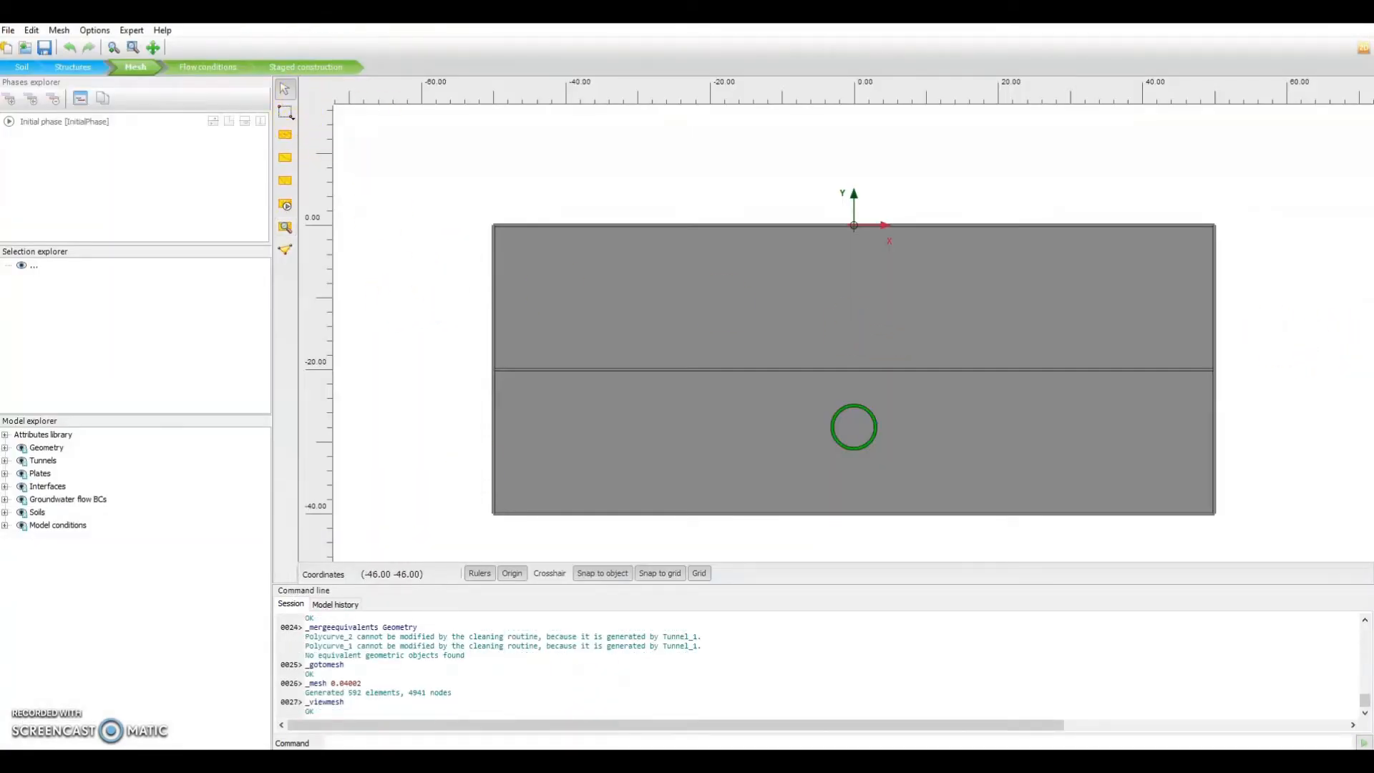
scroll(812, 350, "up", 3)
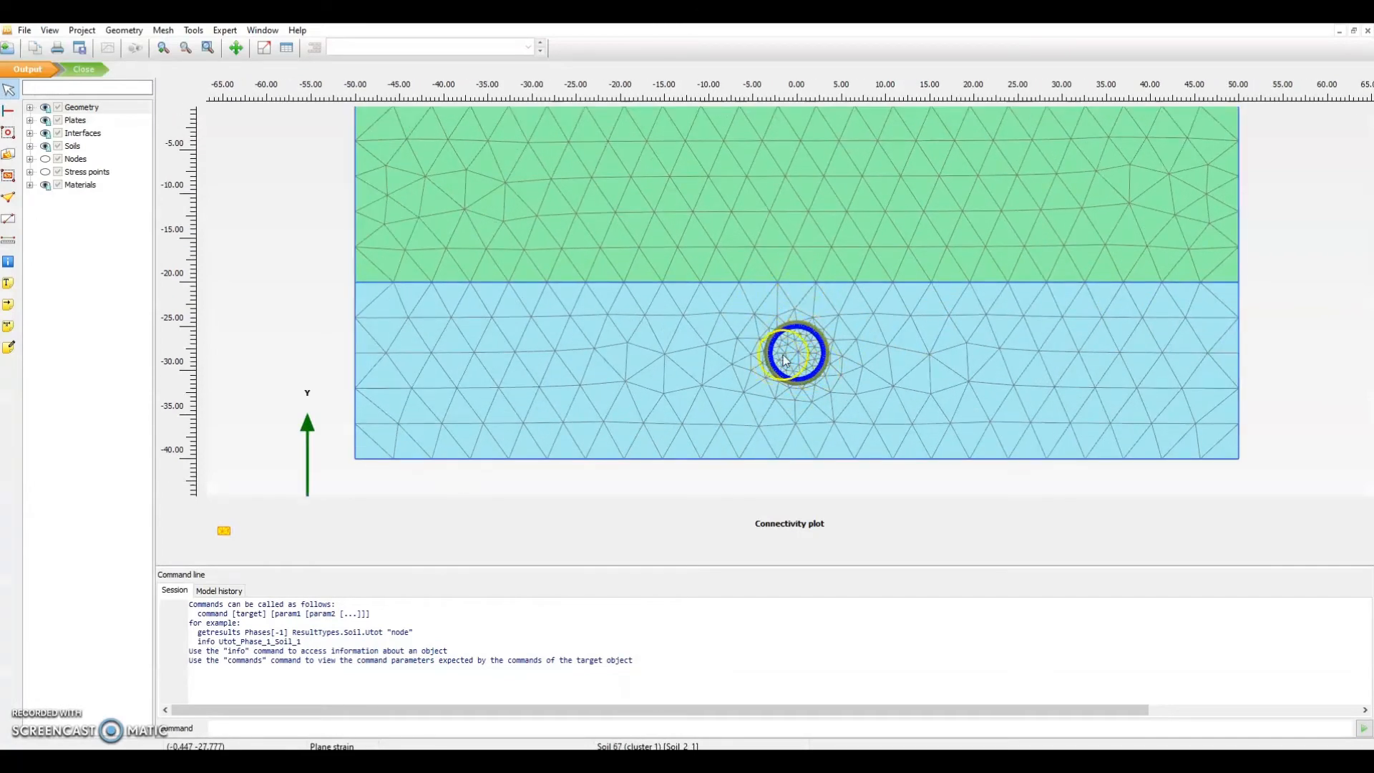
scroll(802, 342, "up", 1)
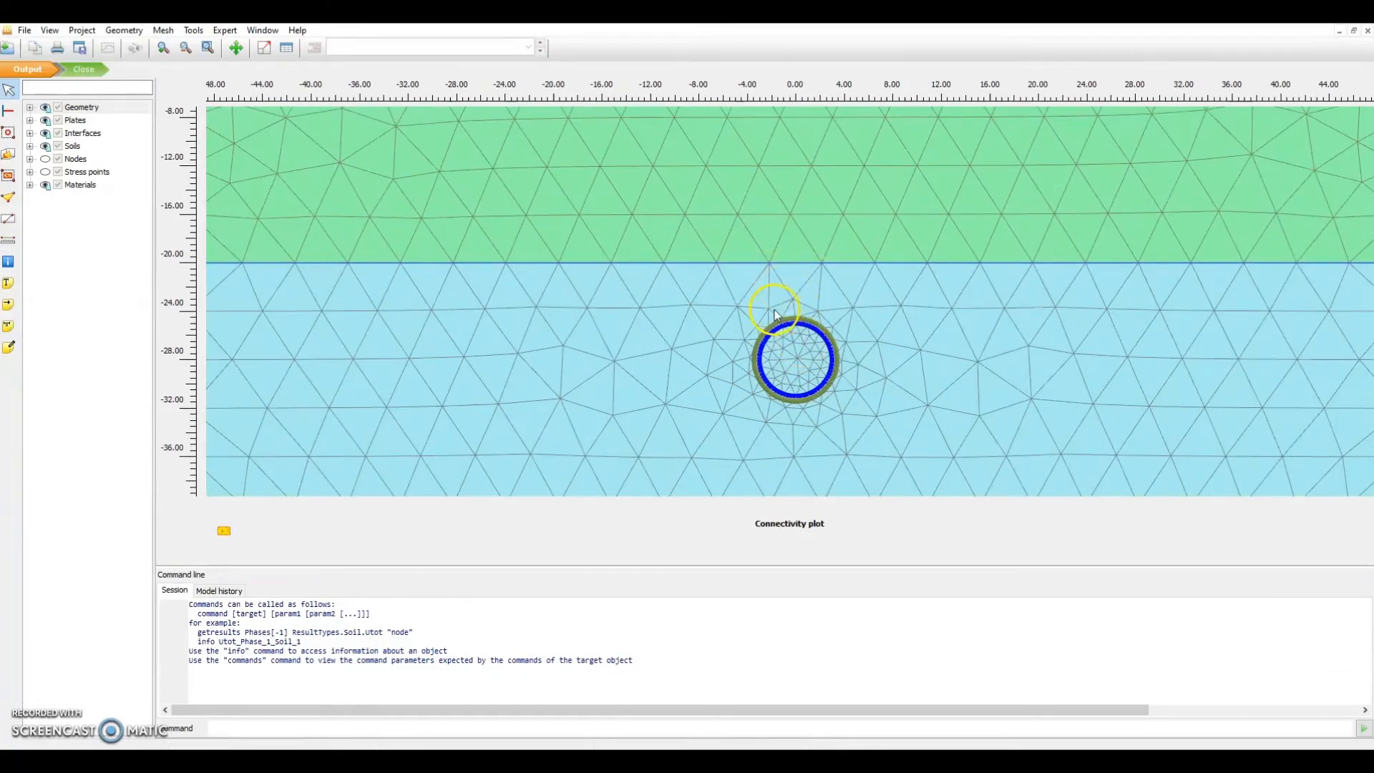
scroll(778, 299, "down", 1)
scroll(778, 299, "down", 1)
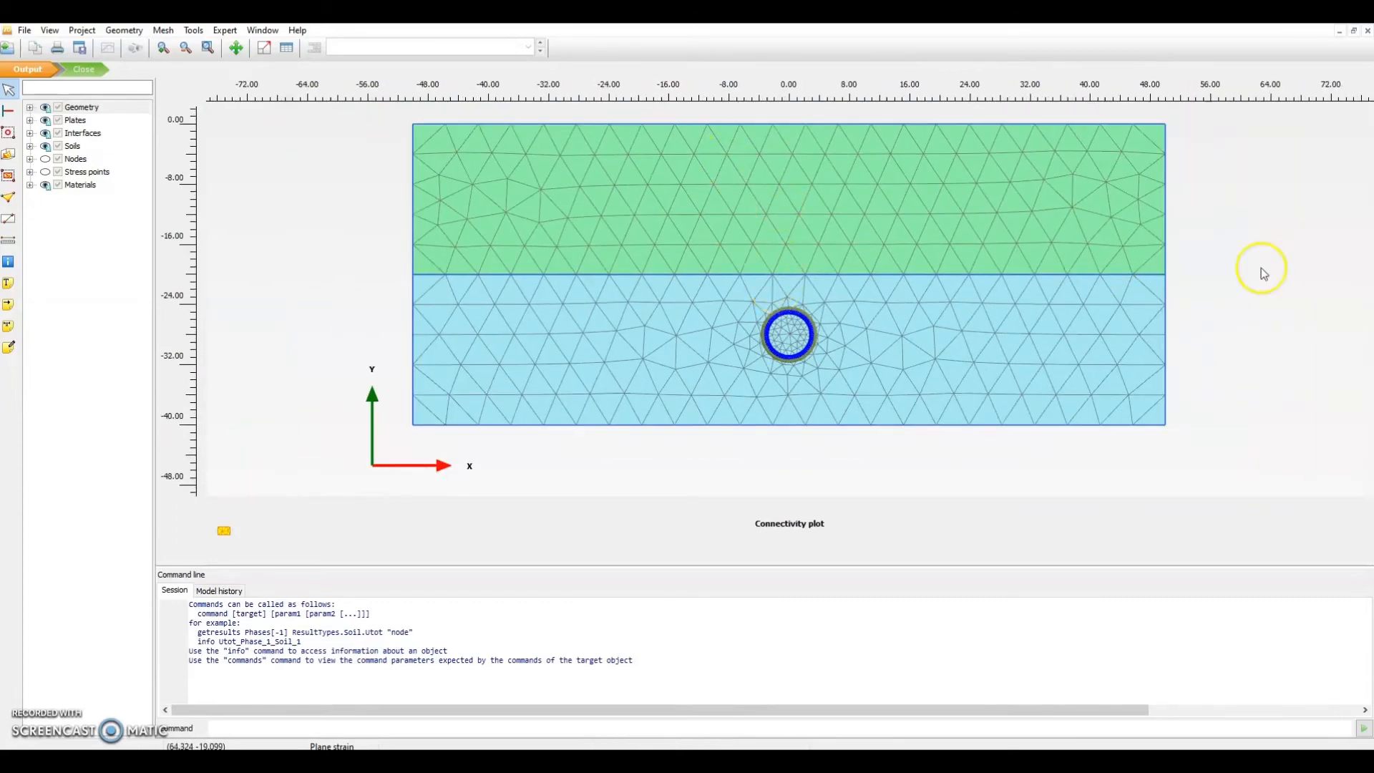
left_click(1367, 30)
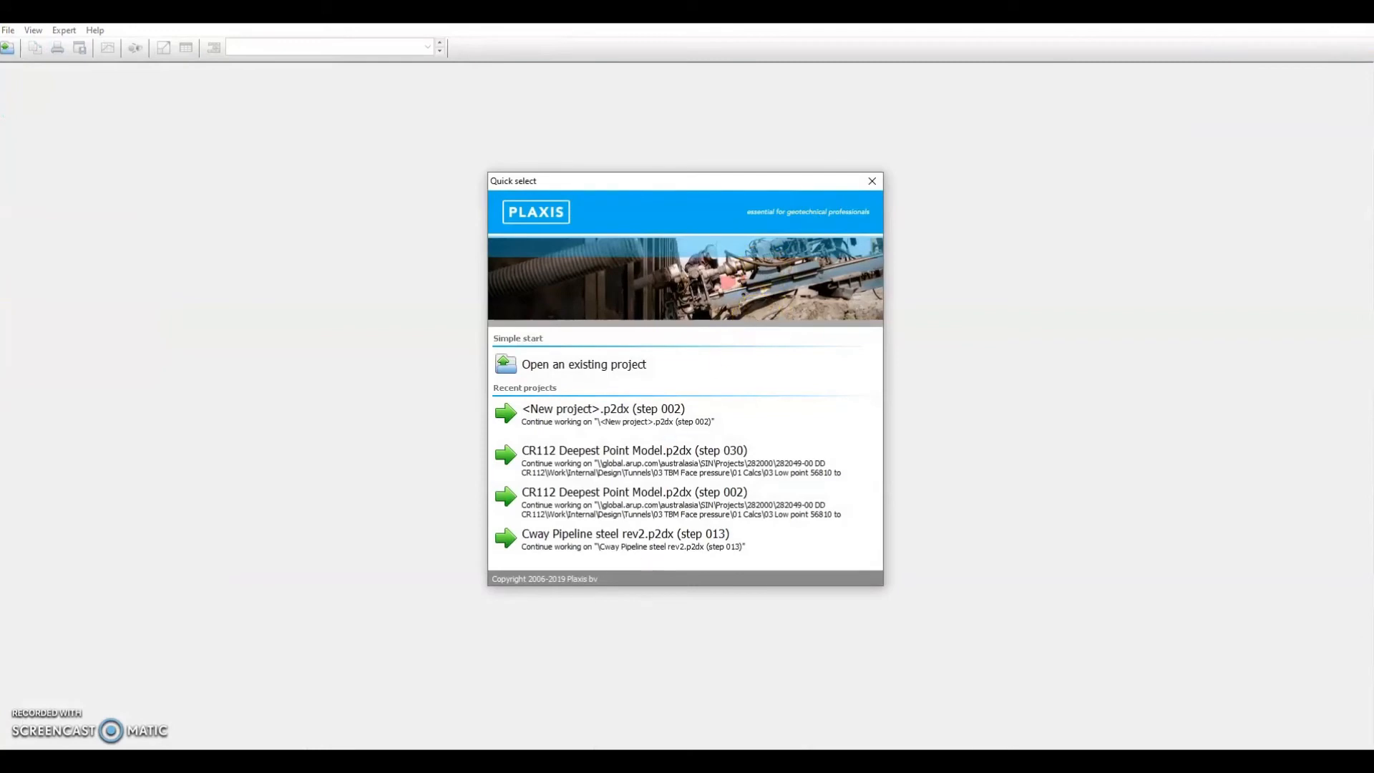
key("alt+Tab")
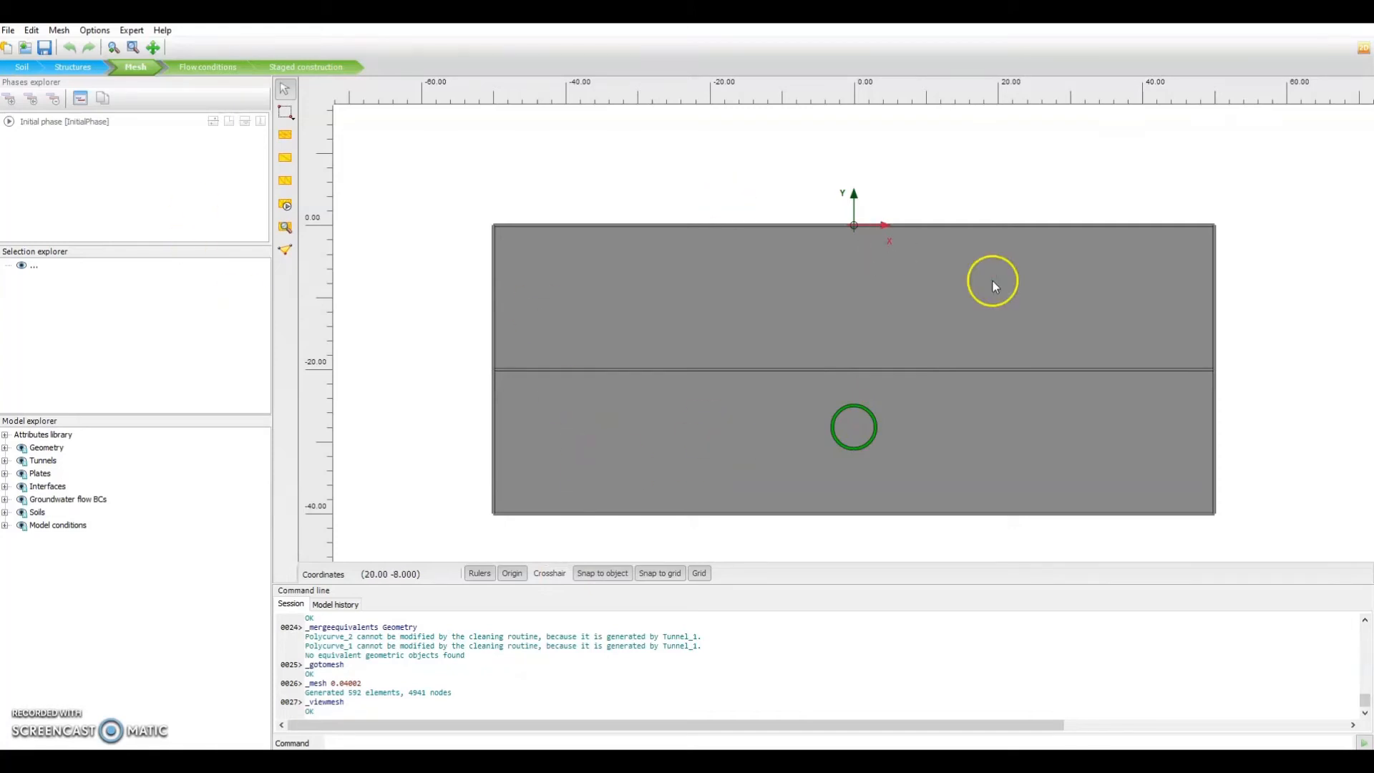
In Staged construction mode, add a calculation phase after the initial phase and open its settings
left_click(301, 69)
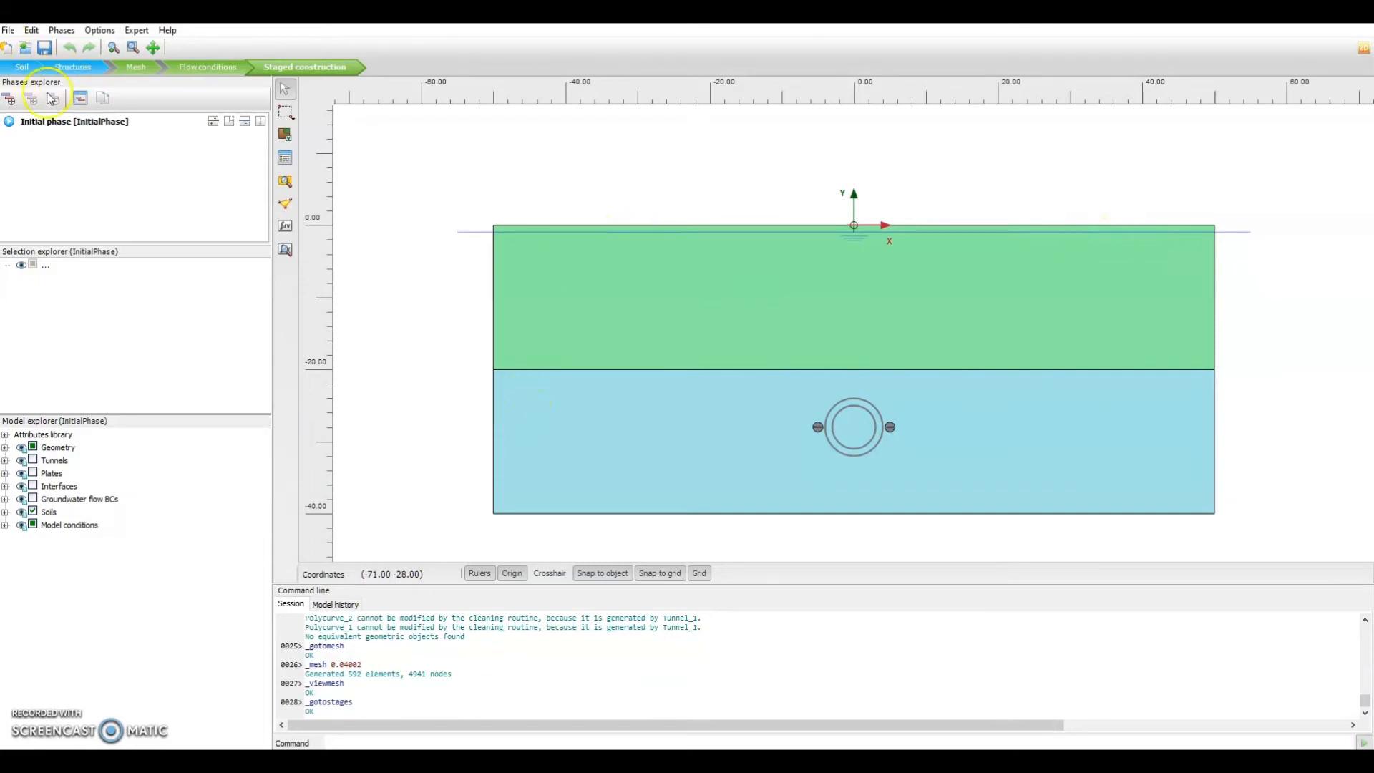
left_click(12, 100)
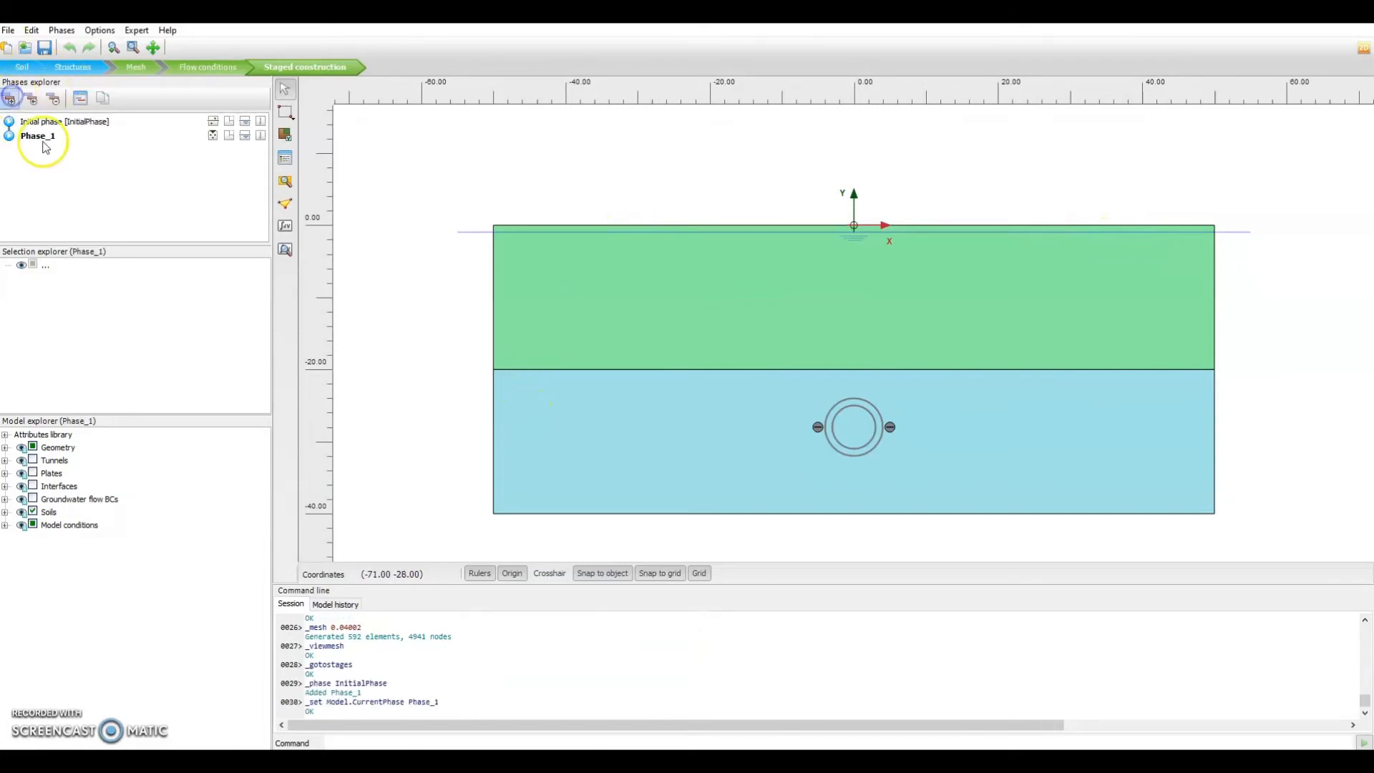
double_click(39, 136)
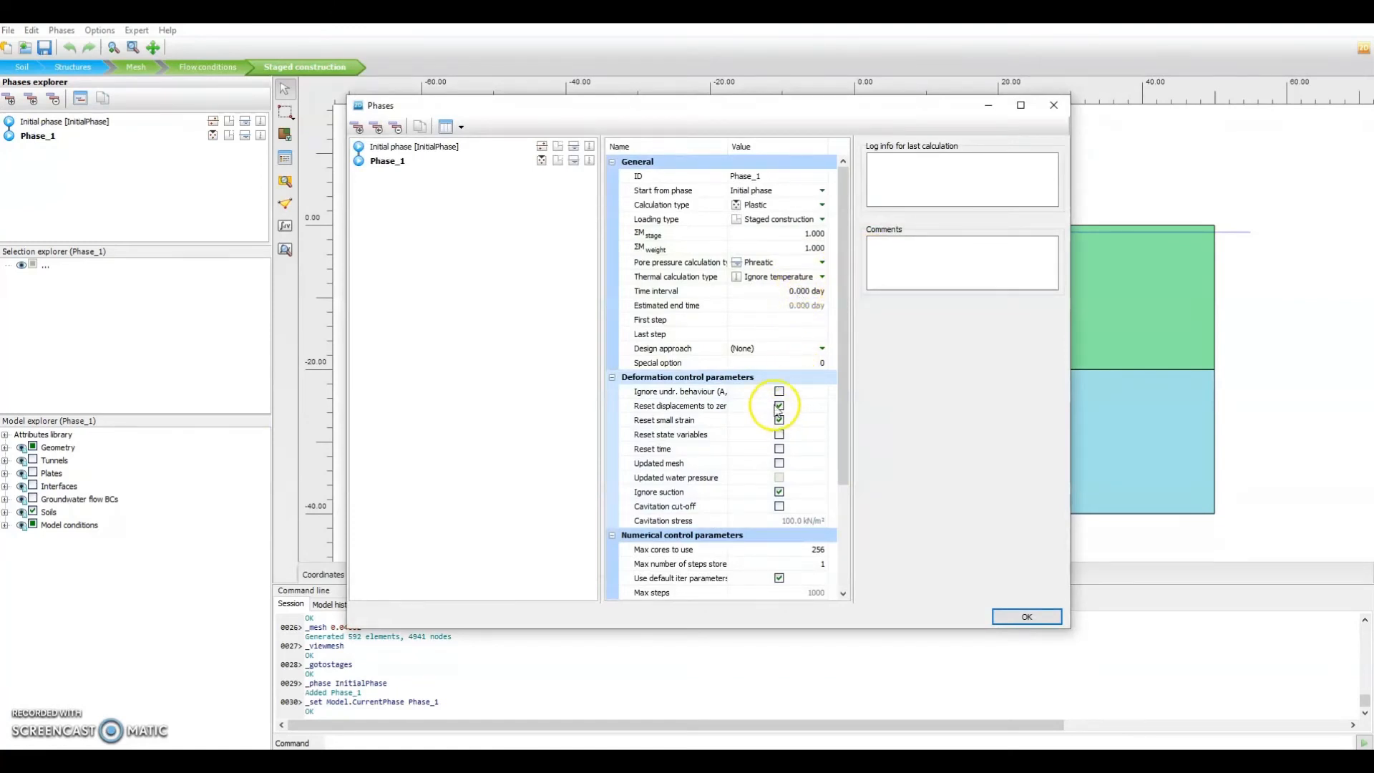
left_click_drag(712, 113, 556, 148)
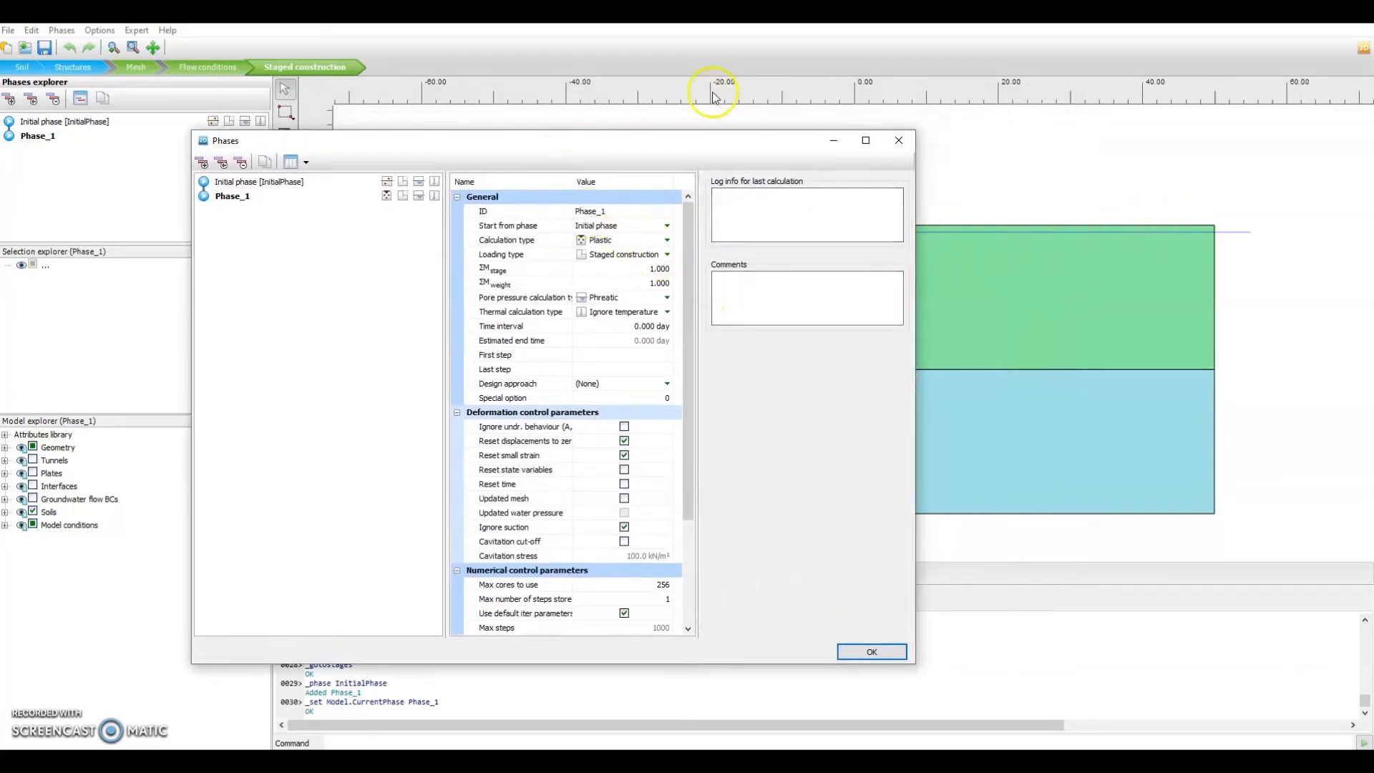
left_click_drag(724, 146, 630, 204)
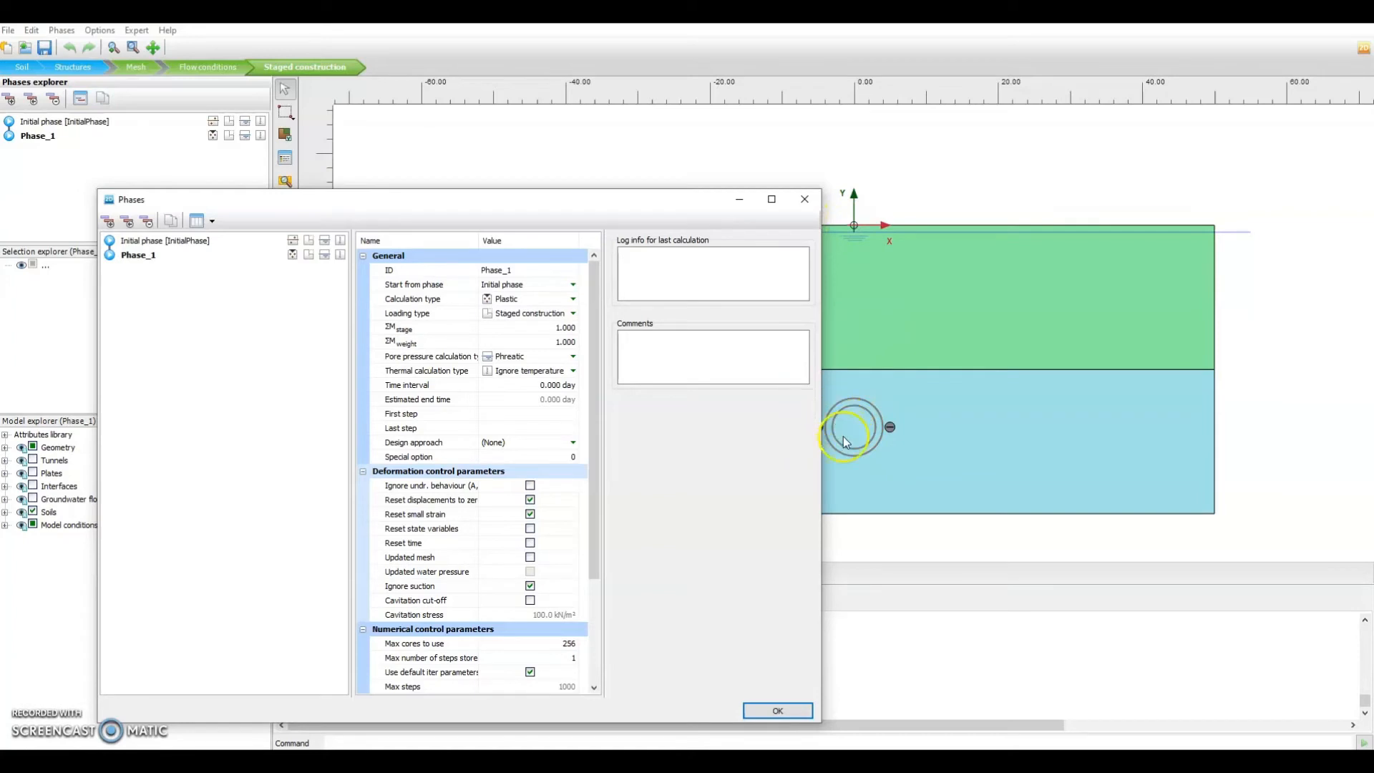
left_click_drag(610, 196, 693, 130)
Set the new phase's ID to "Excavation + tunnel lining" and accept the phase settings
left_click(586, 204)
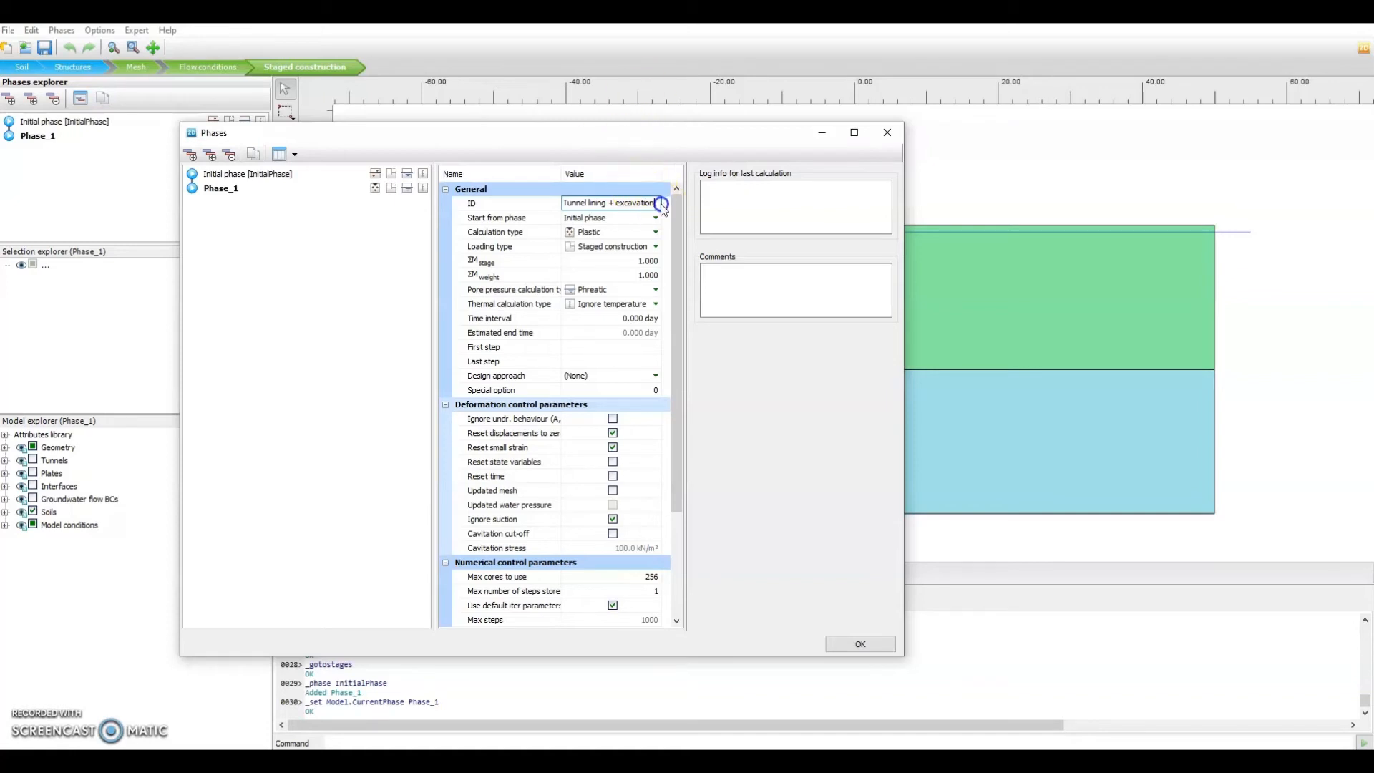
left_click_drag(613, 202, 485, 201)
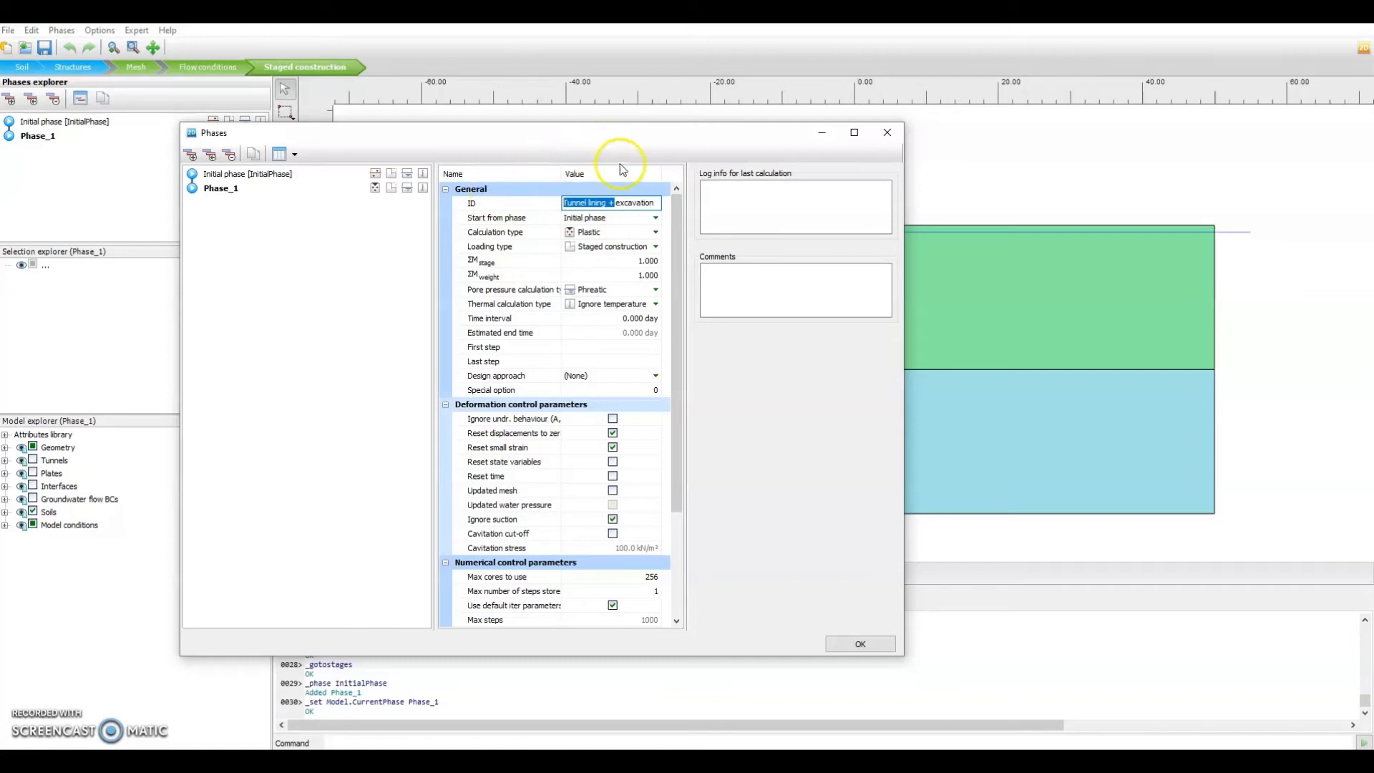
left_click(604, 203)
left_click_drag(616, 203, 474, 204)
key("BackSpace")
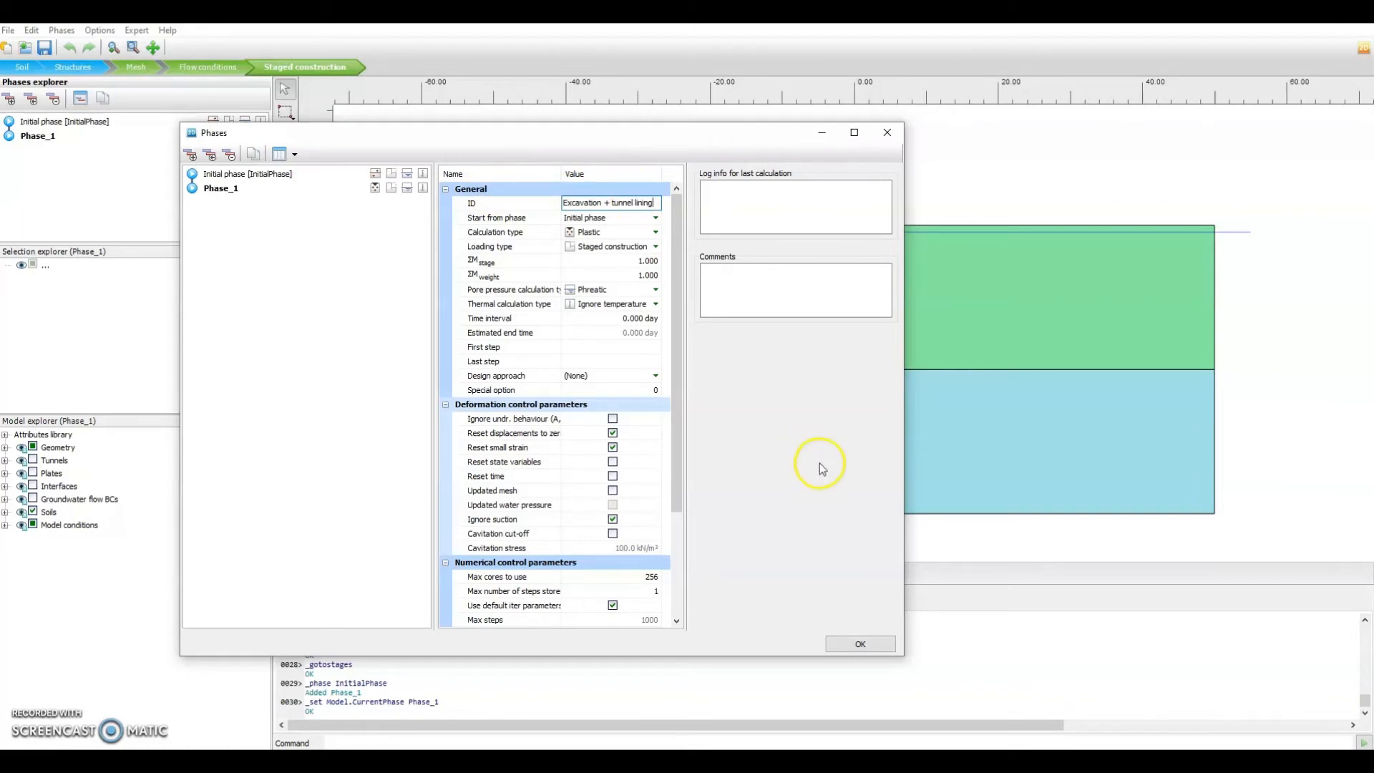
left_click(865, 638)
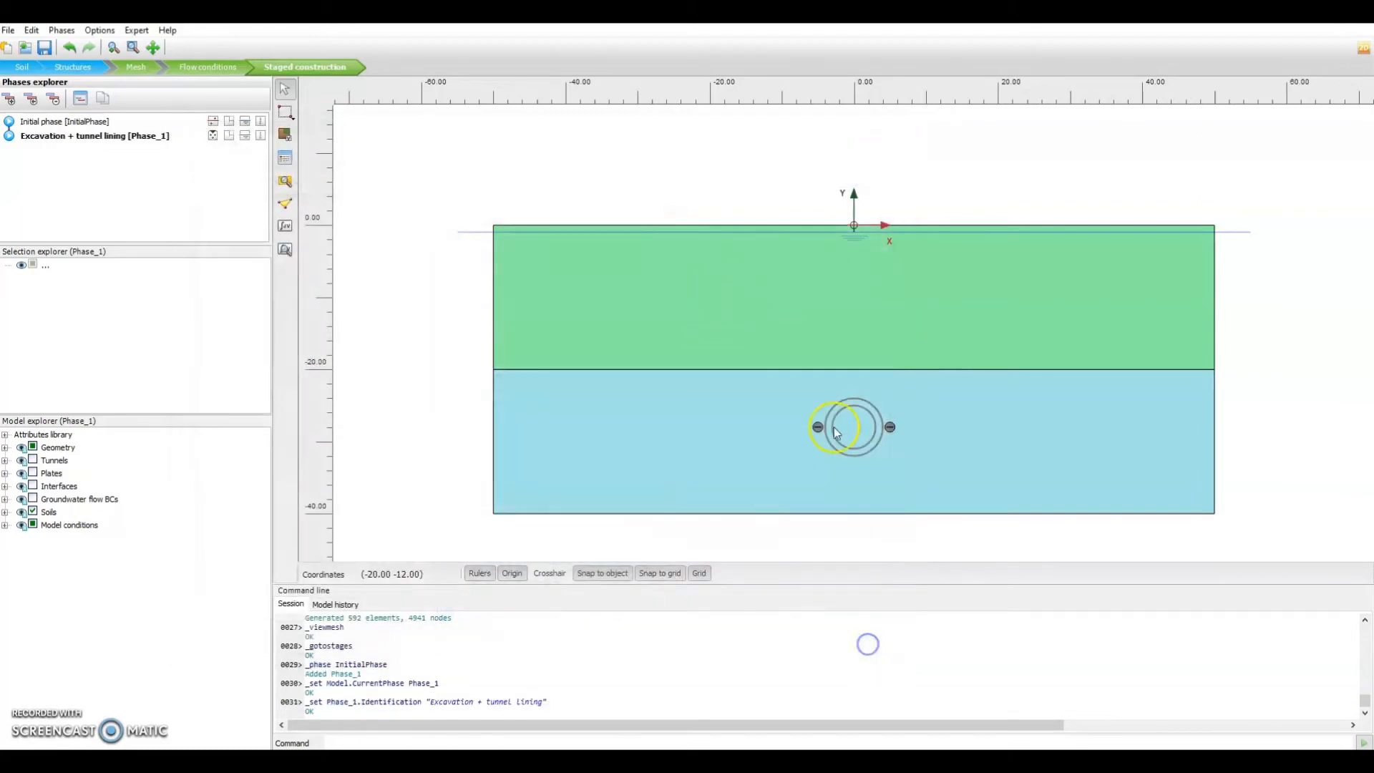
Deactivate the soil inside the tunnel for this phase and set its water conditions to Dry
right_click(854, 428)
left_click(899, 439)
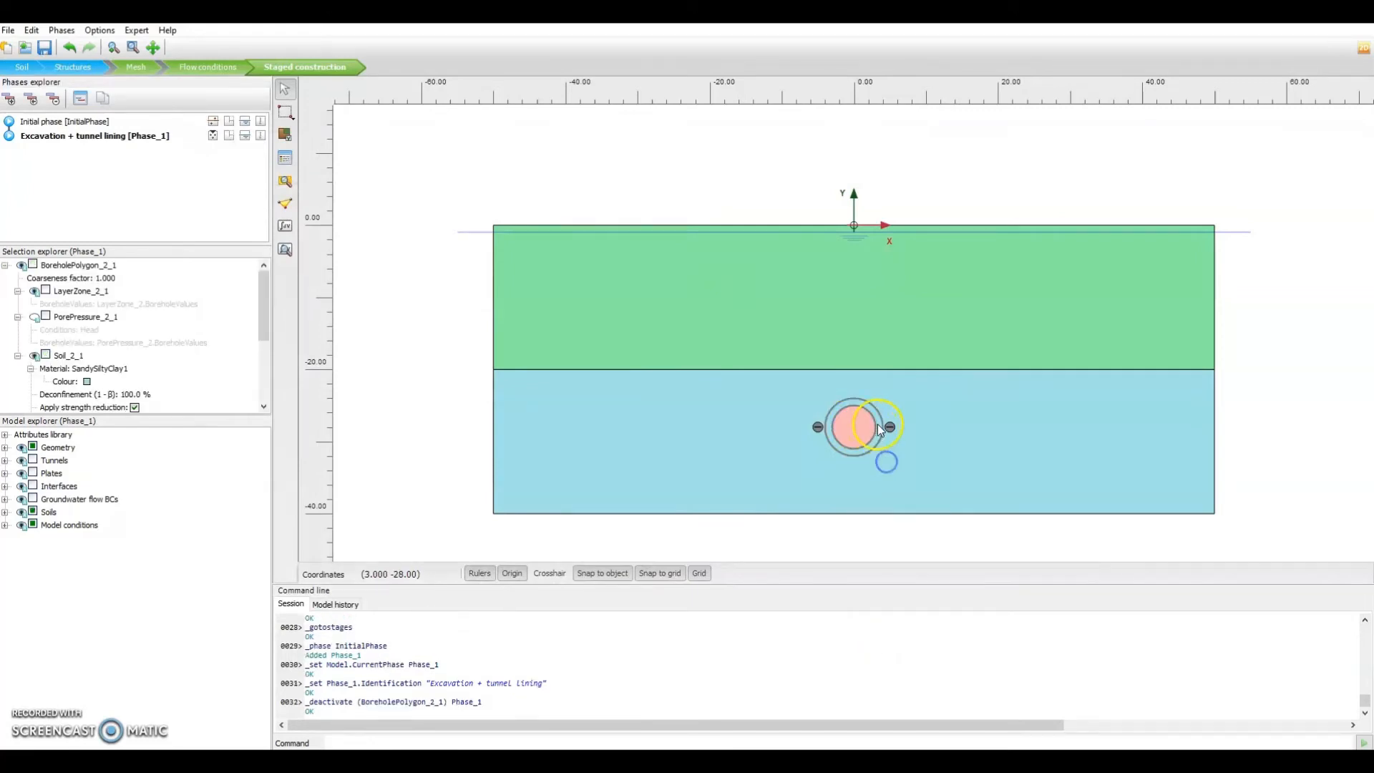
right_click(845, 431)
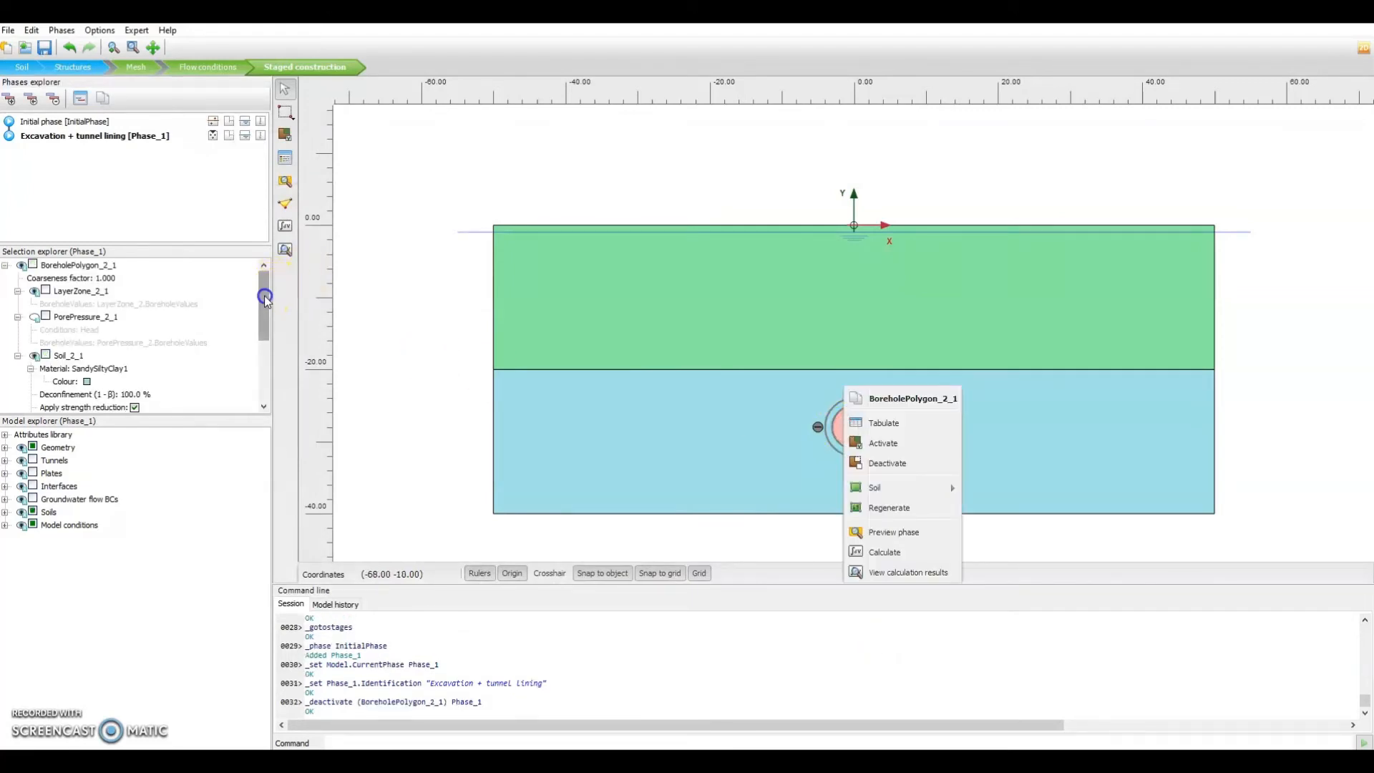
left_click_drag(267, 293, 268, 362)
left_click(117, 406)
left_click(118, 405)
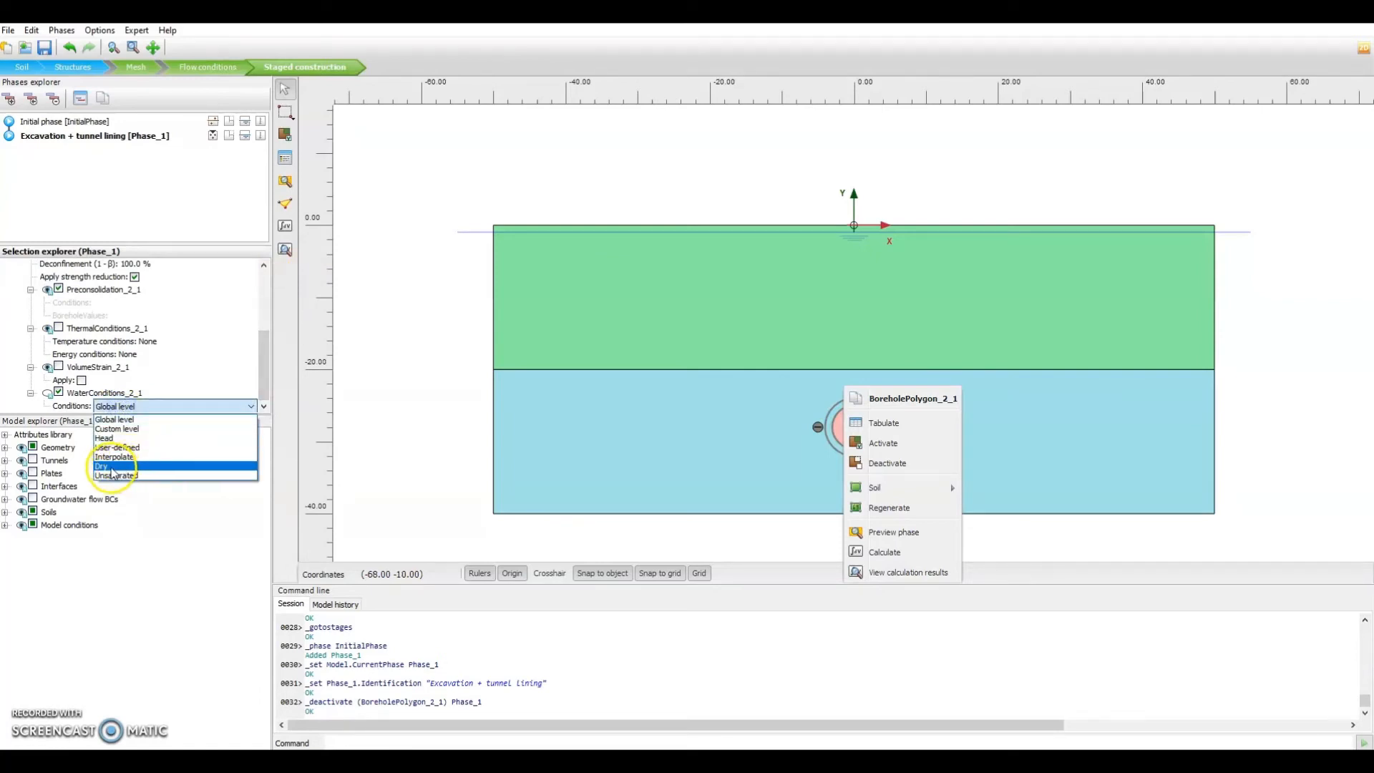
left_click(112, 466)
Activate the whole tunnel lining with its plates and negative interfaces in the excavation phase and clear the selection
left_click(814, 429)
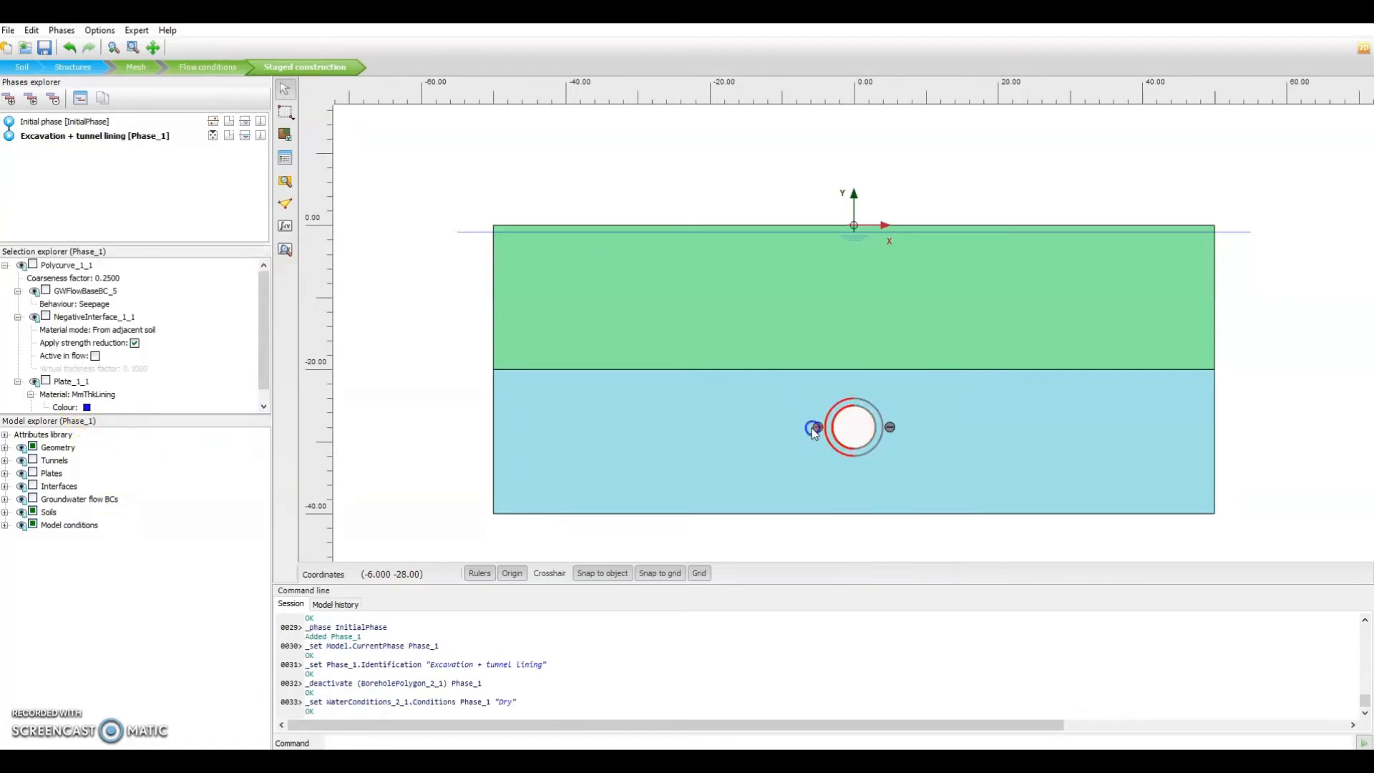
right_click(821, 433)
mouse_move(858, 402)
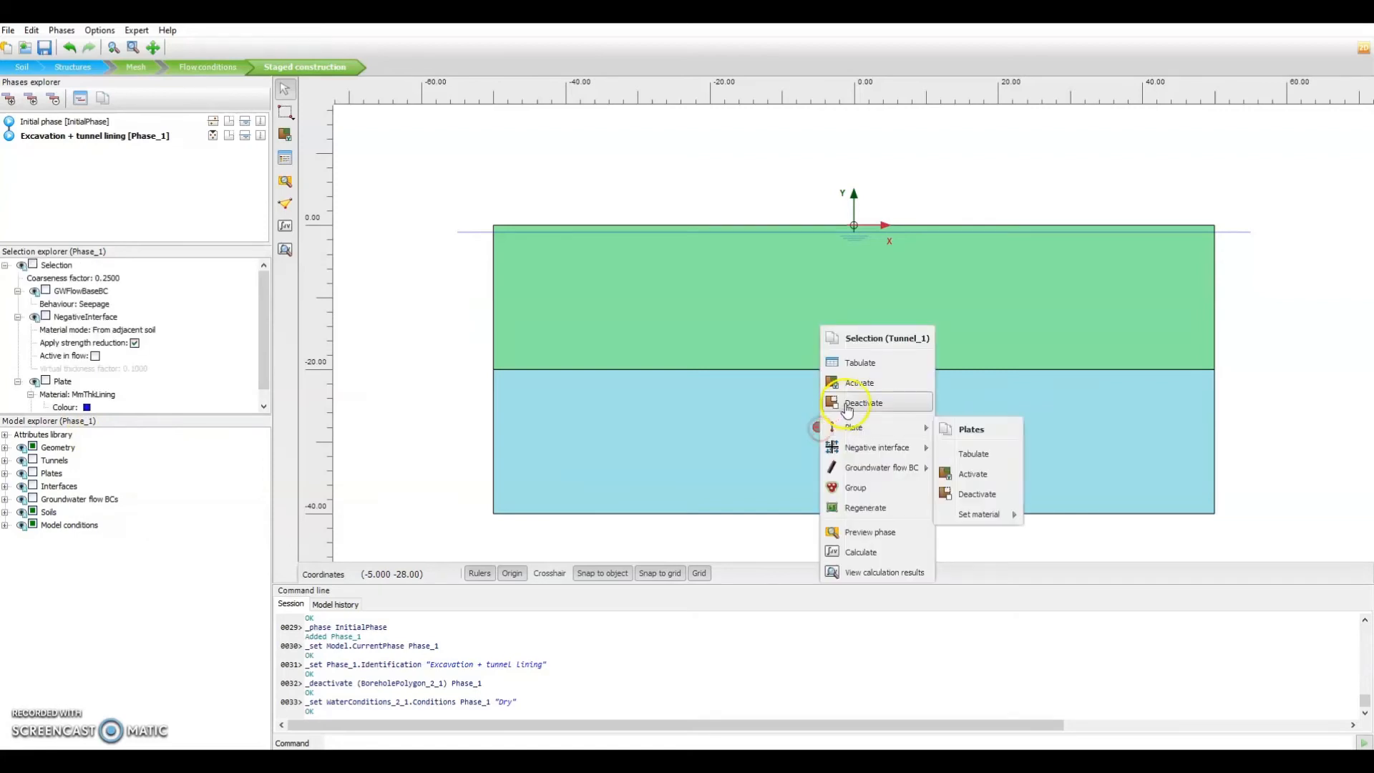
left_click(959, 429)
left_click(465, 397)
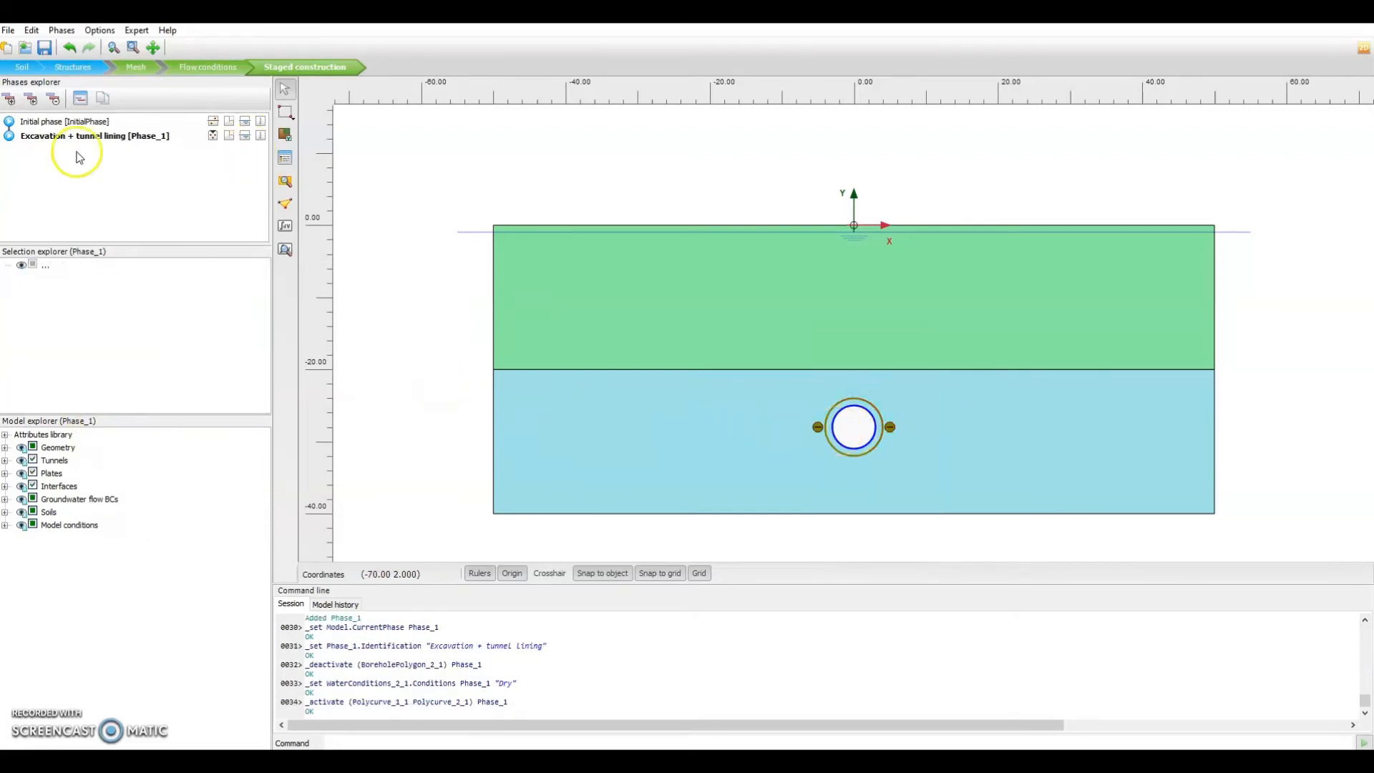
Calculate the initial phase and the "Excavation + tunnel lining" phase
left_click(285, 231)
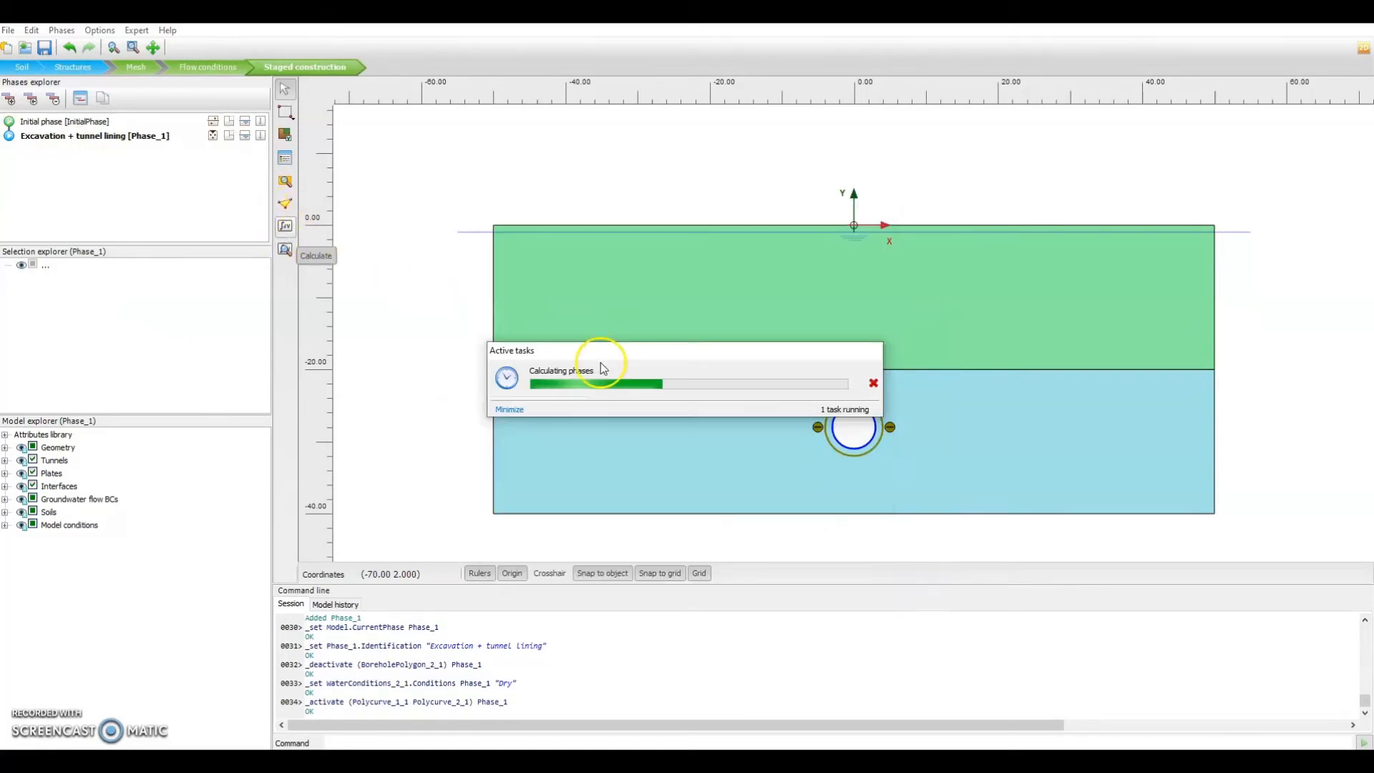
left_click(581, 351)
left_click_drag(604, 159, 290, 156)
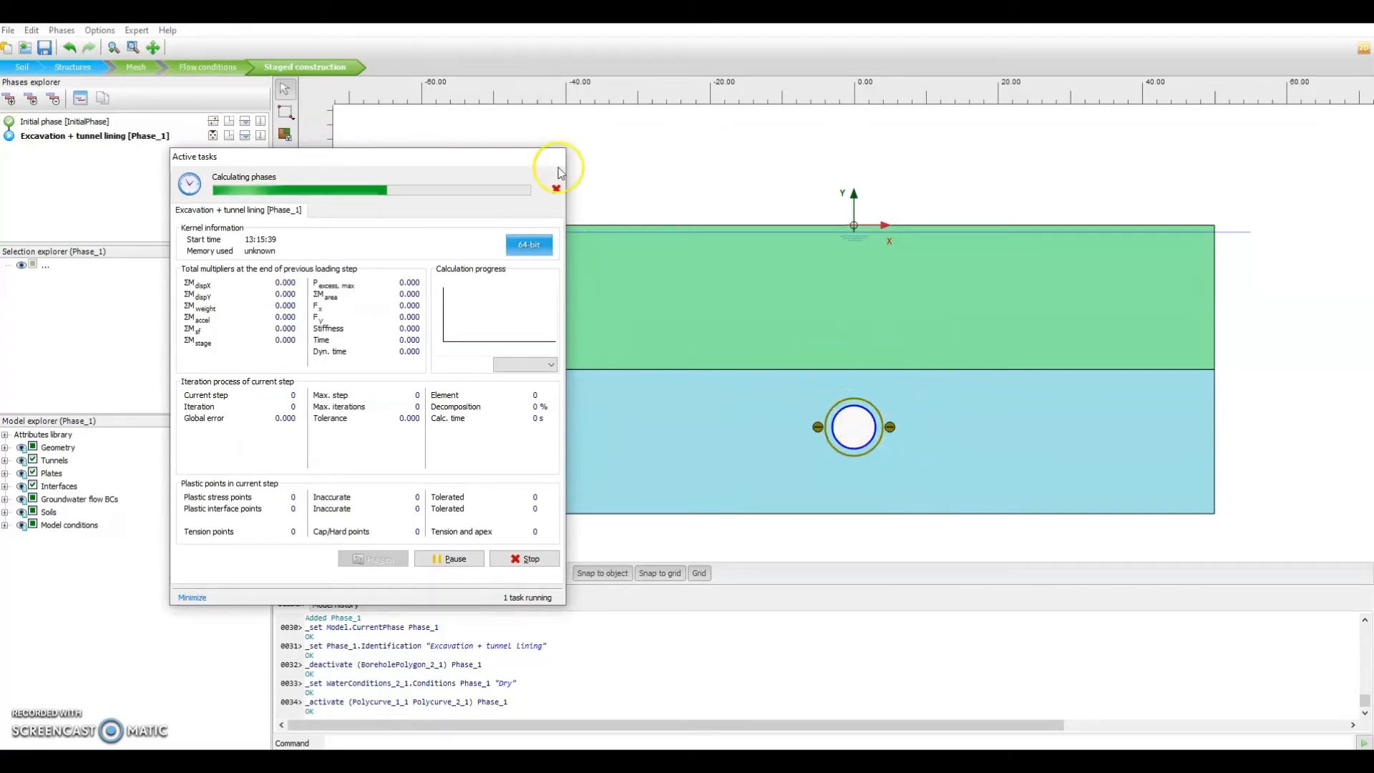
left_click_drag(408, 158, 270, 277)
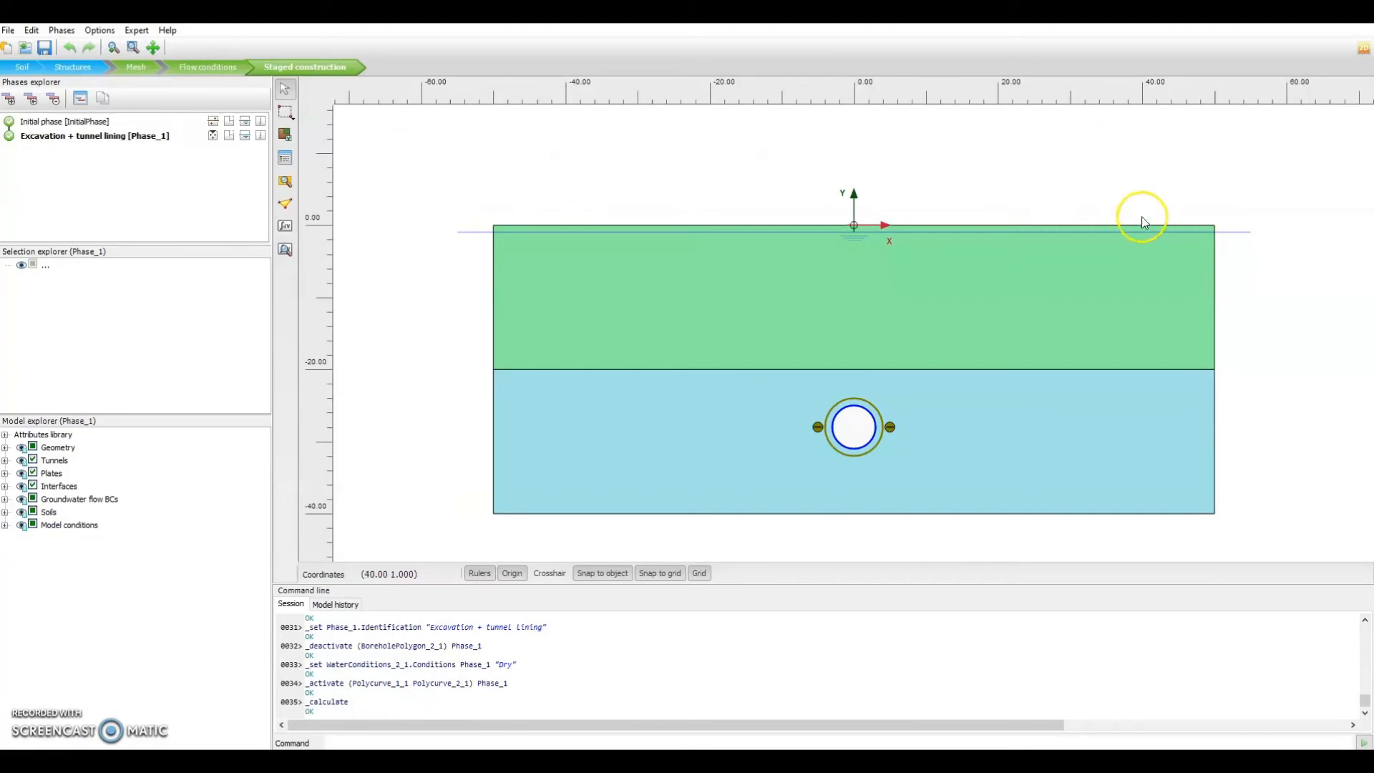
View the excavation phase's calculation results, showing the deformed mesh and a total displacements plot
left_click(287, 250)
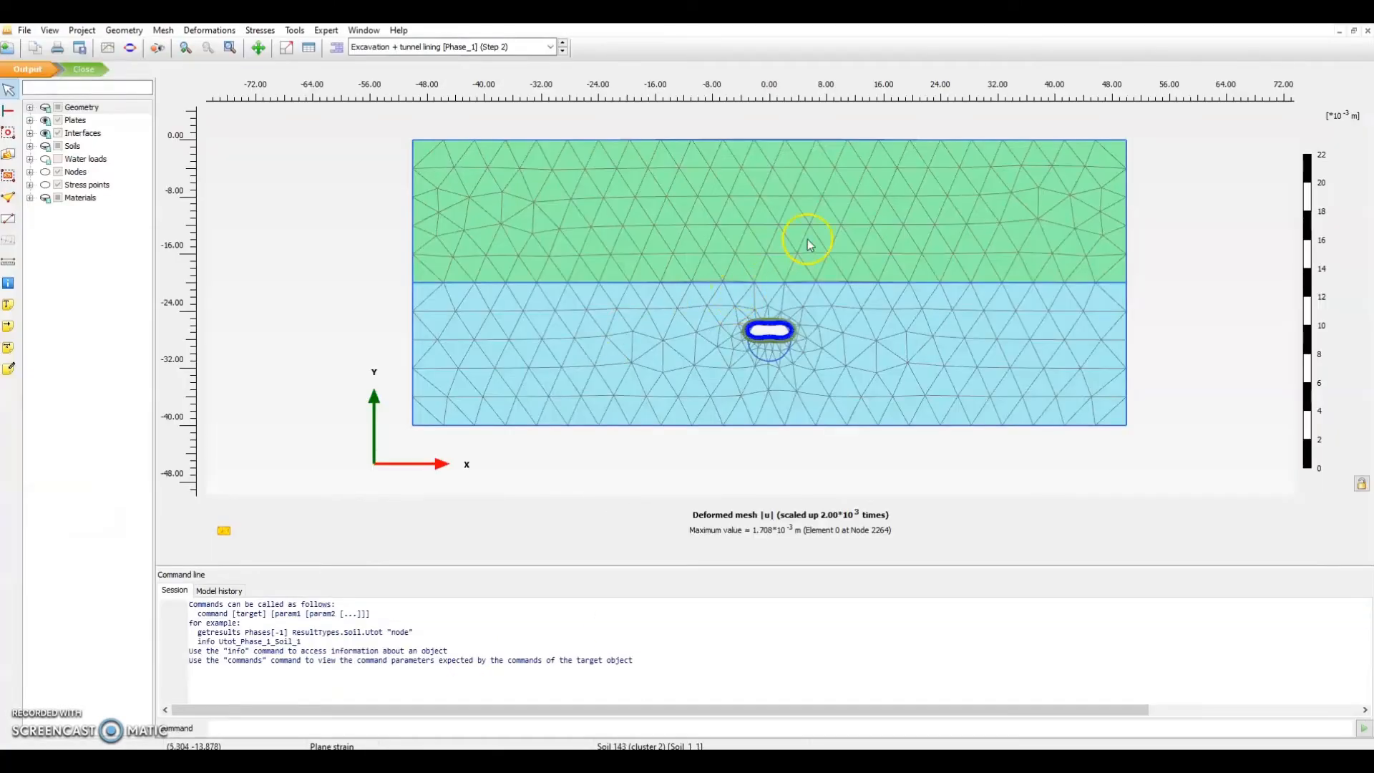
left_click_drag(846, 270, 793, 285)
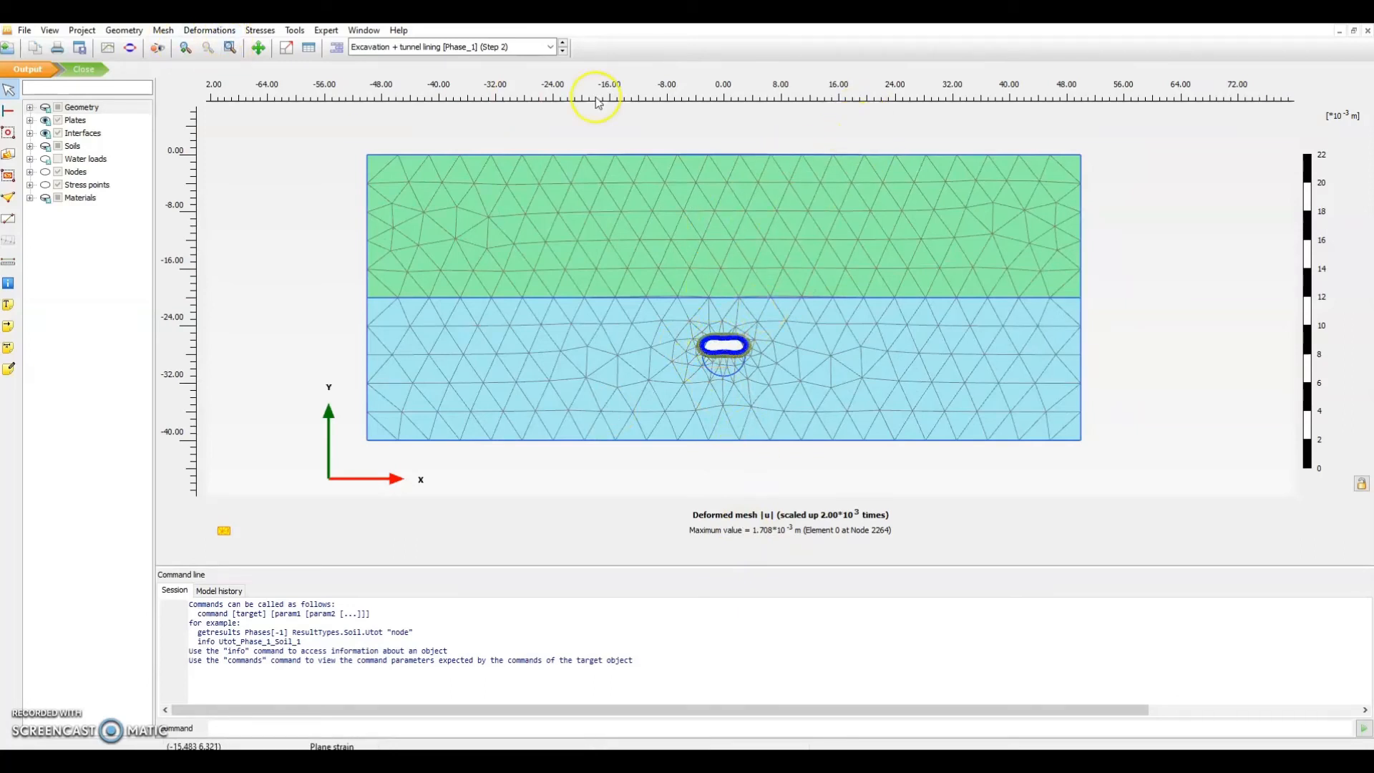
left_click(195, 31)
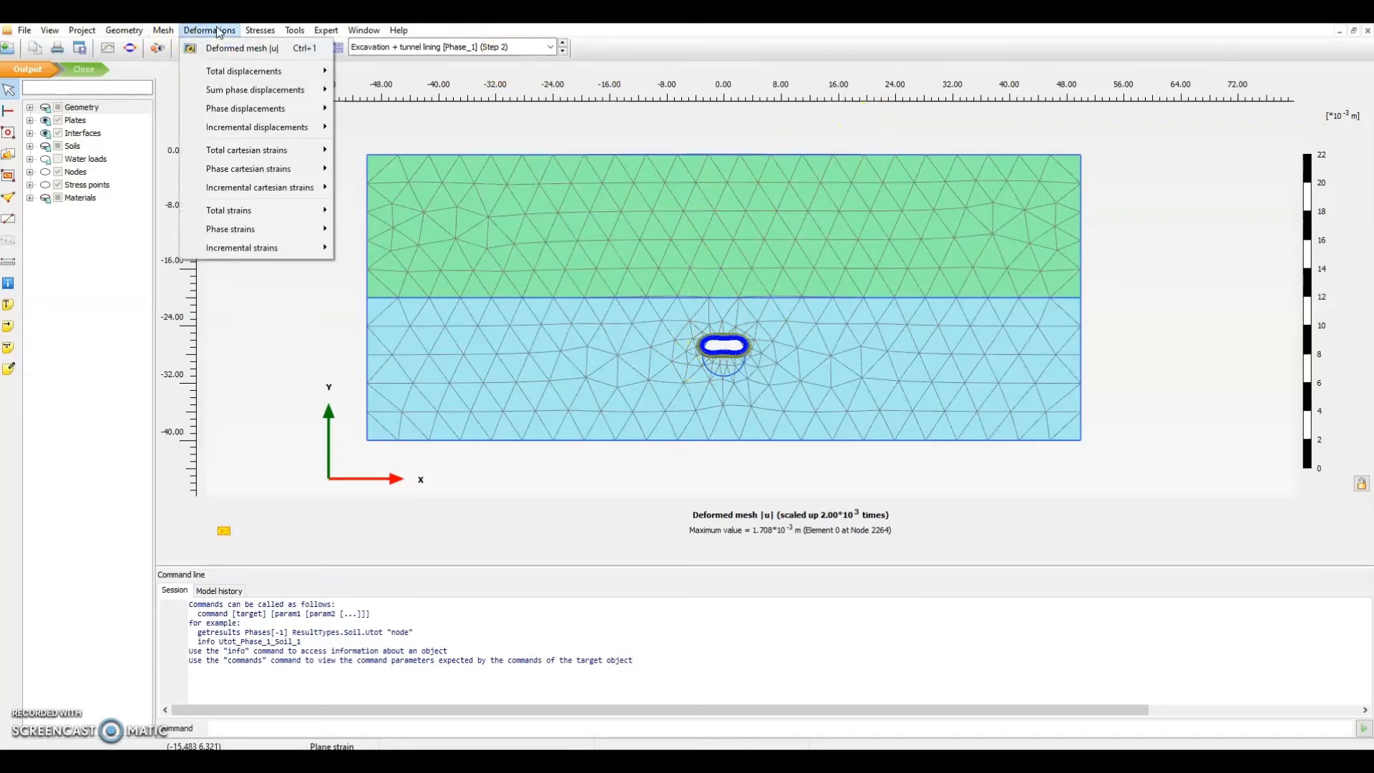
left_click(220, 44)
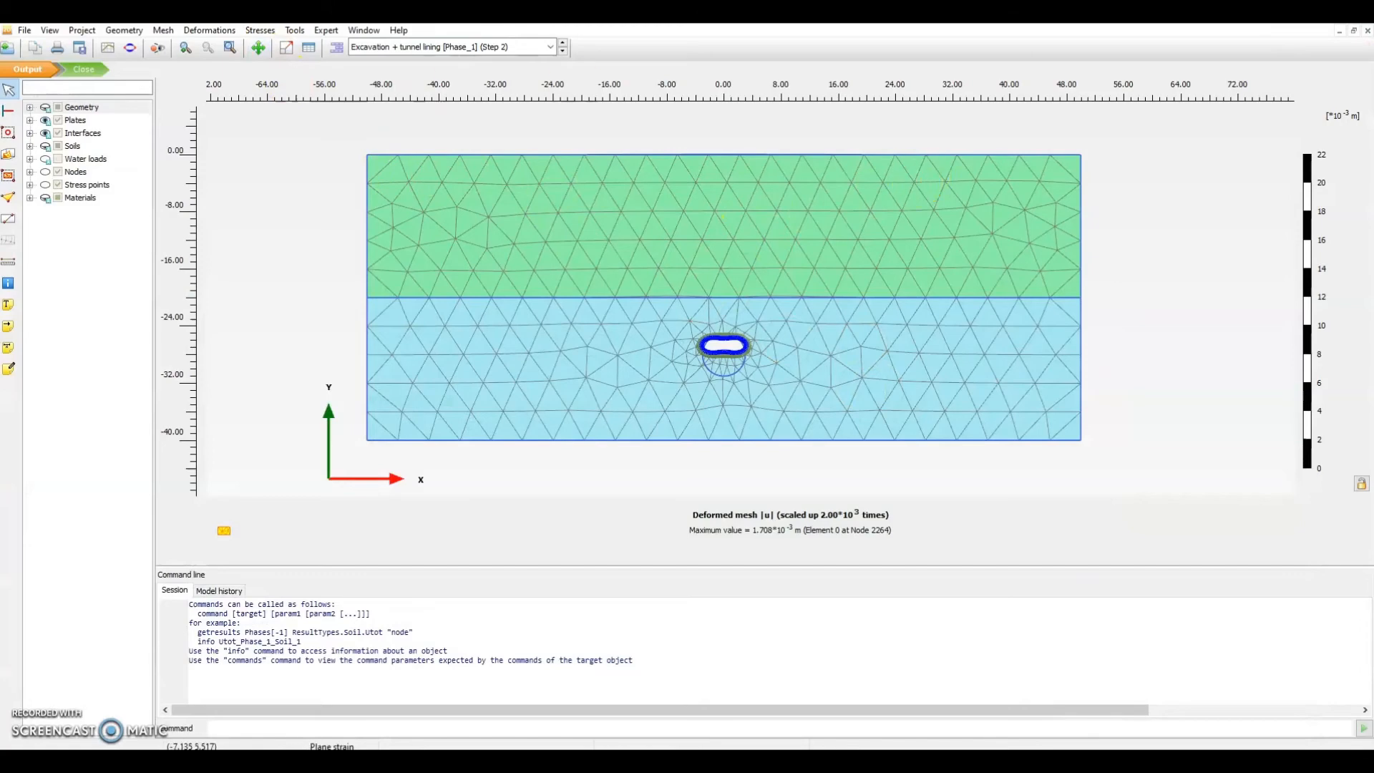
left_click(210, 32)
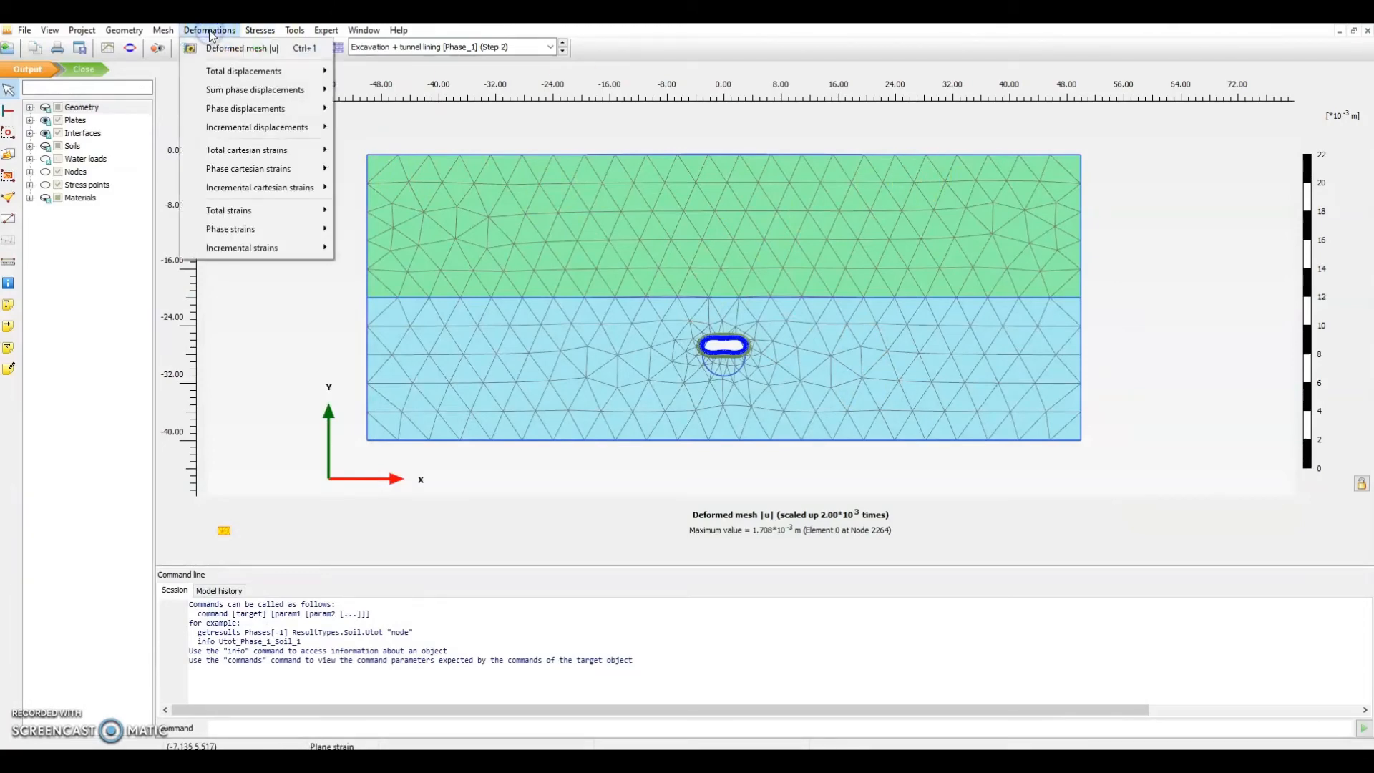
mouse_move(243, 71)
left_click(359, 111)
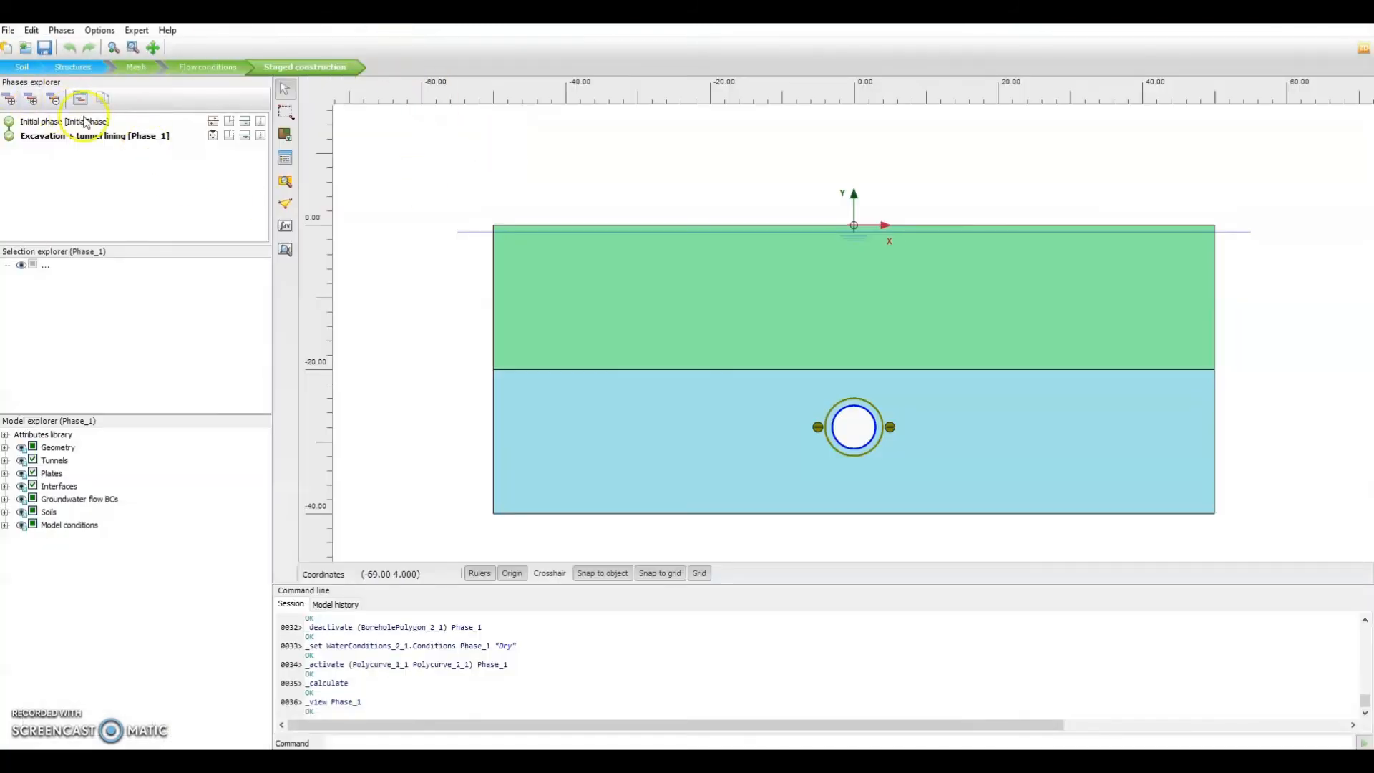
Add a new phase following the "Excavation + tunnel lining" phase and reopen the existing tunnel in the Tunnel designer
left_click(10, 100)
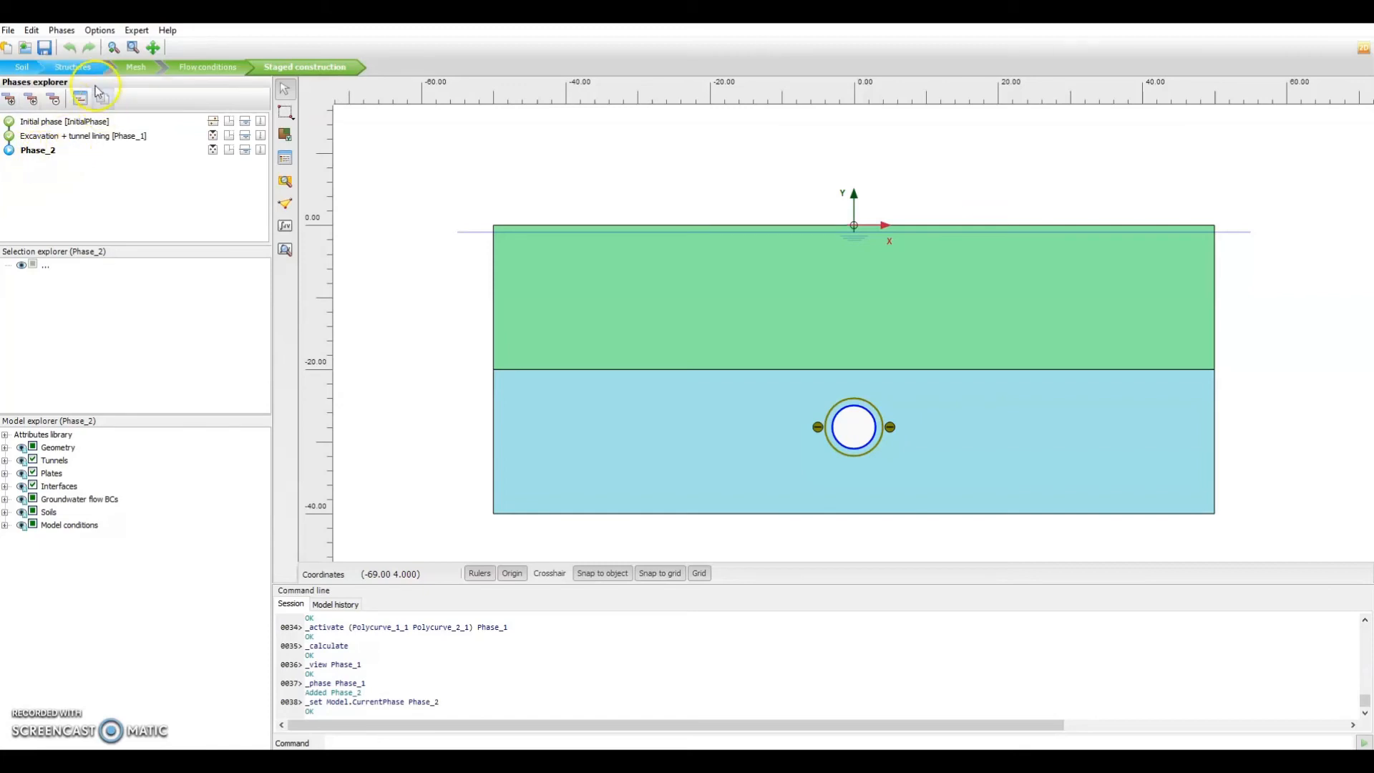
left_click(75, 67)
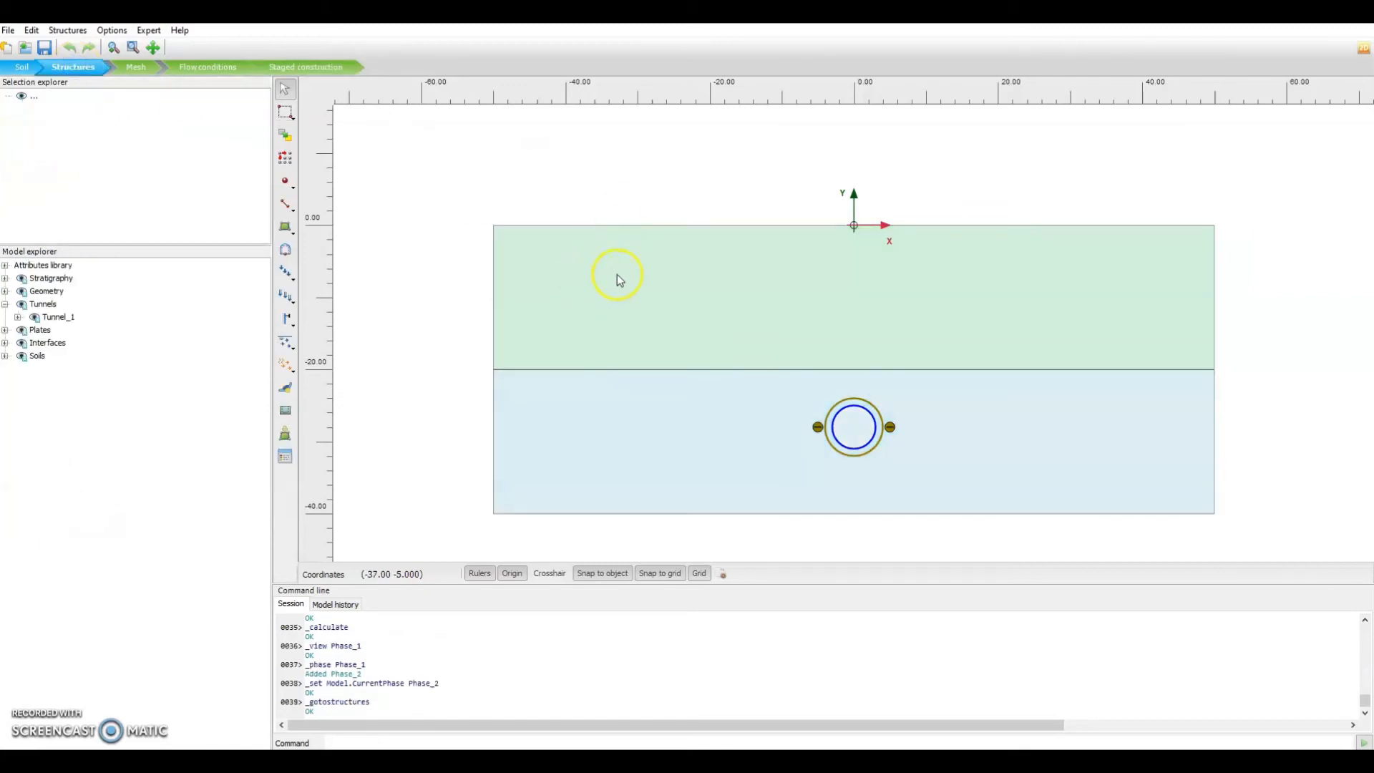
left_click(846, 415)
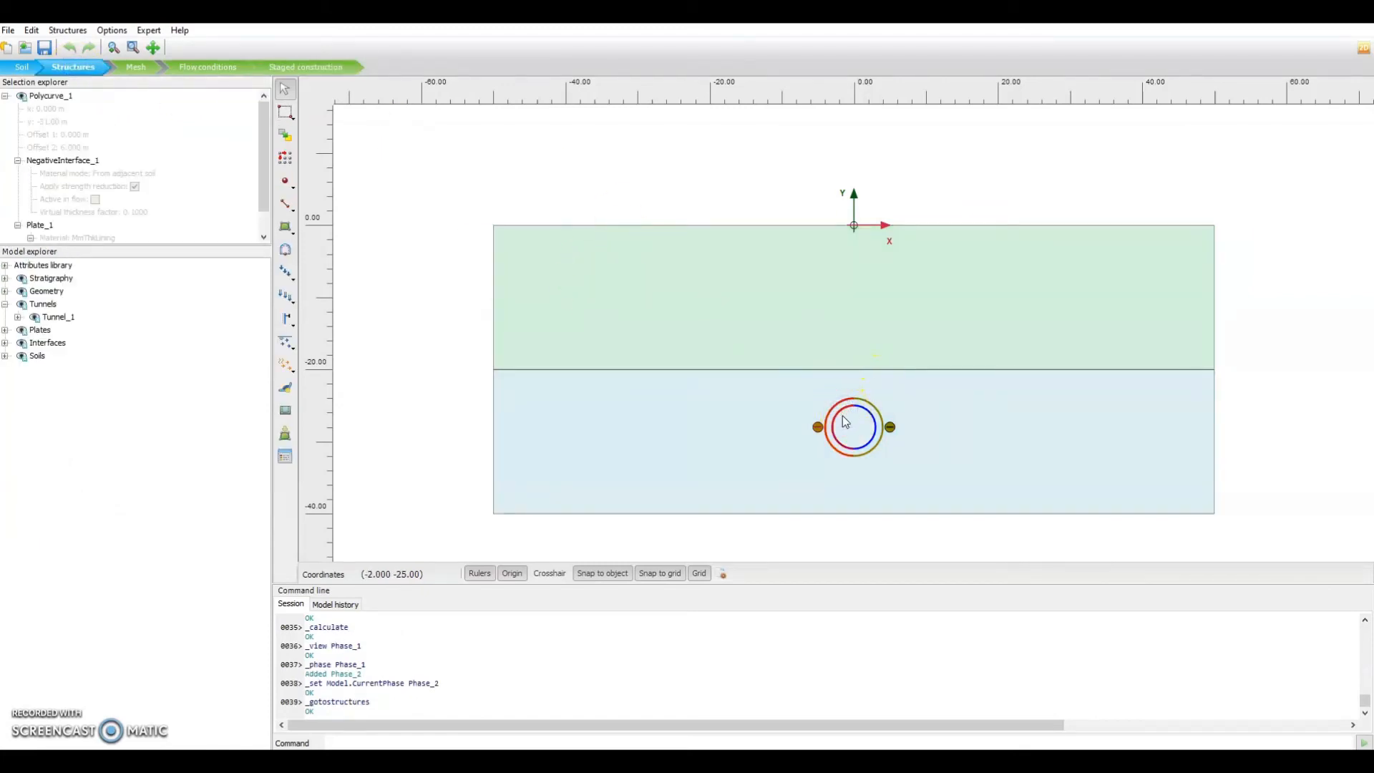
left_click(55, 318)
right_click(51, 319)
left_click(66, 303)
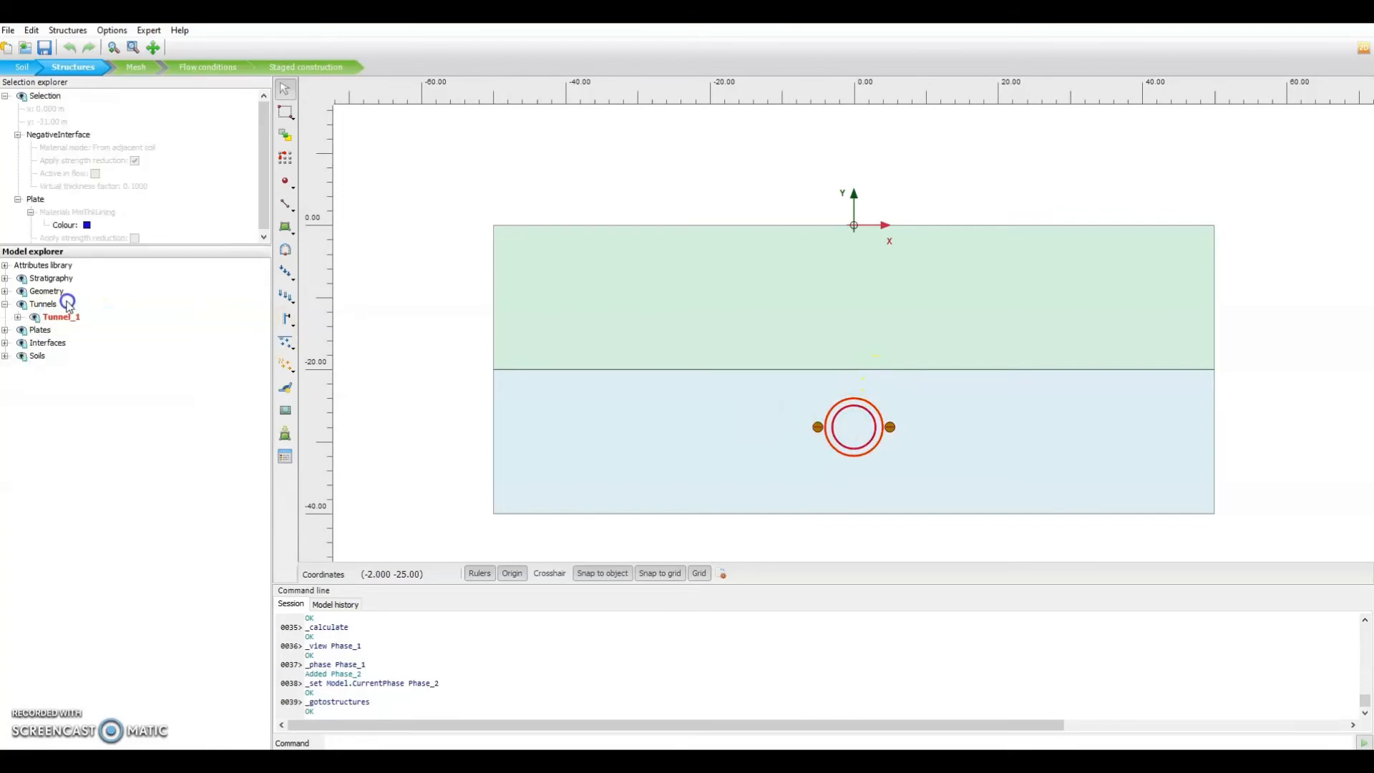
right_click(65, 320)
left_click(94, 346)
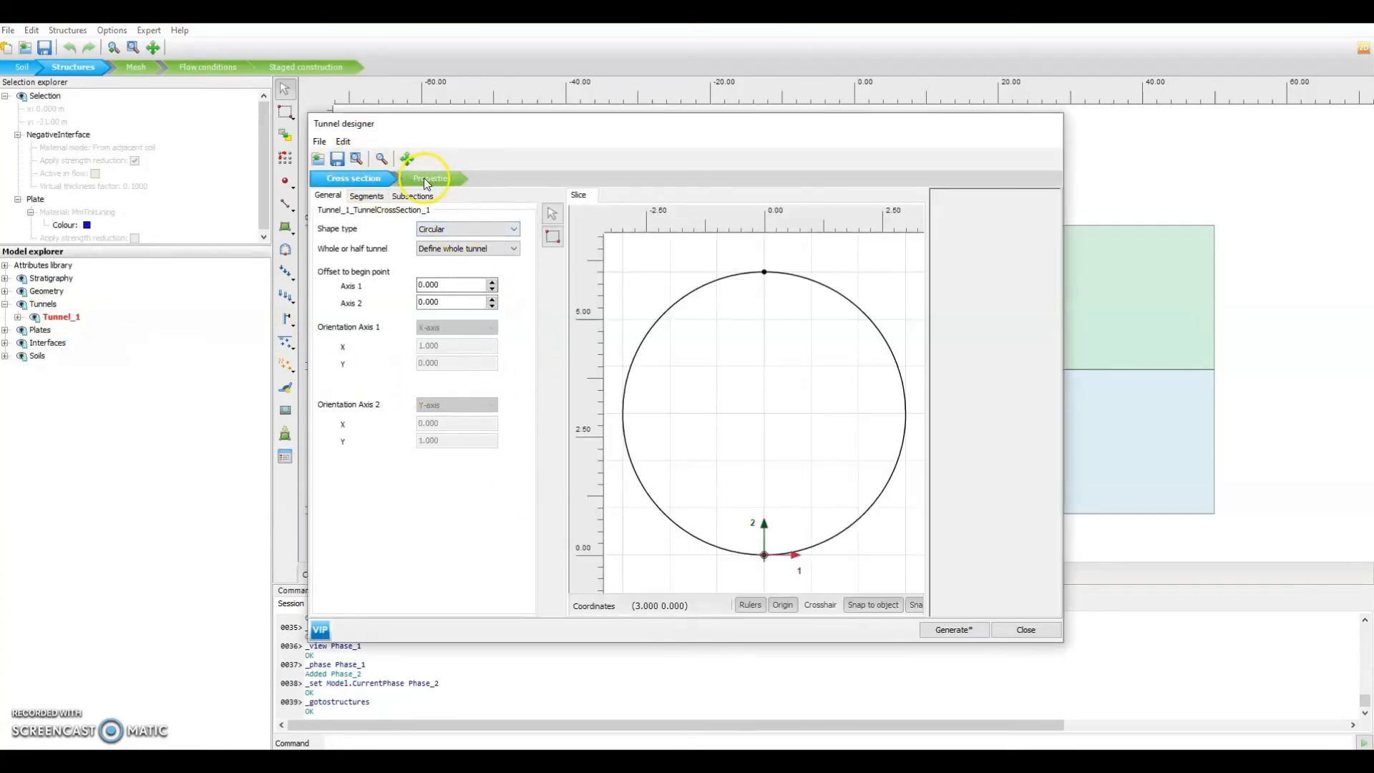
Create a line contraction on both lining segments of the tunnel cross-section
left_click(445, 178)
left_click(681, 293)
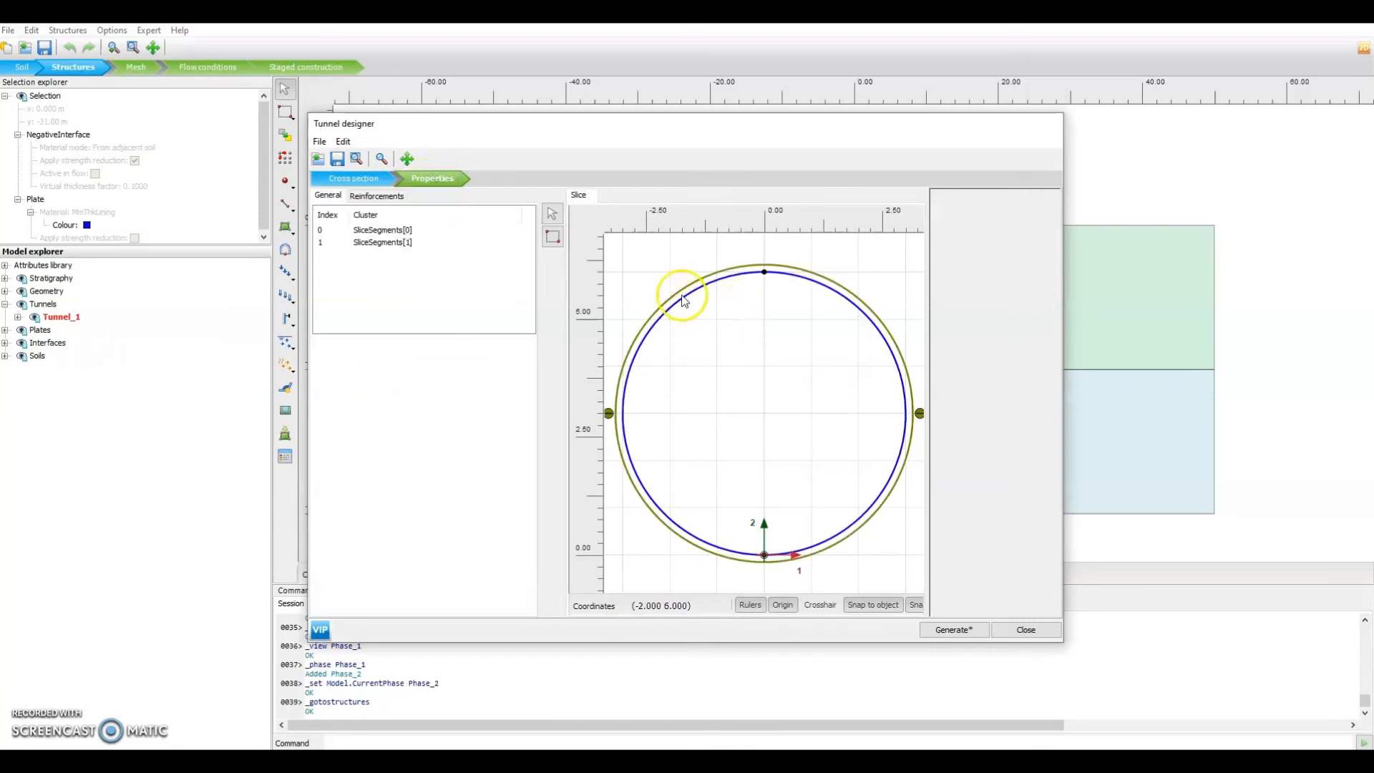
left_click(784, 281, "ctrl")
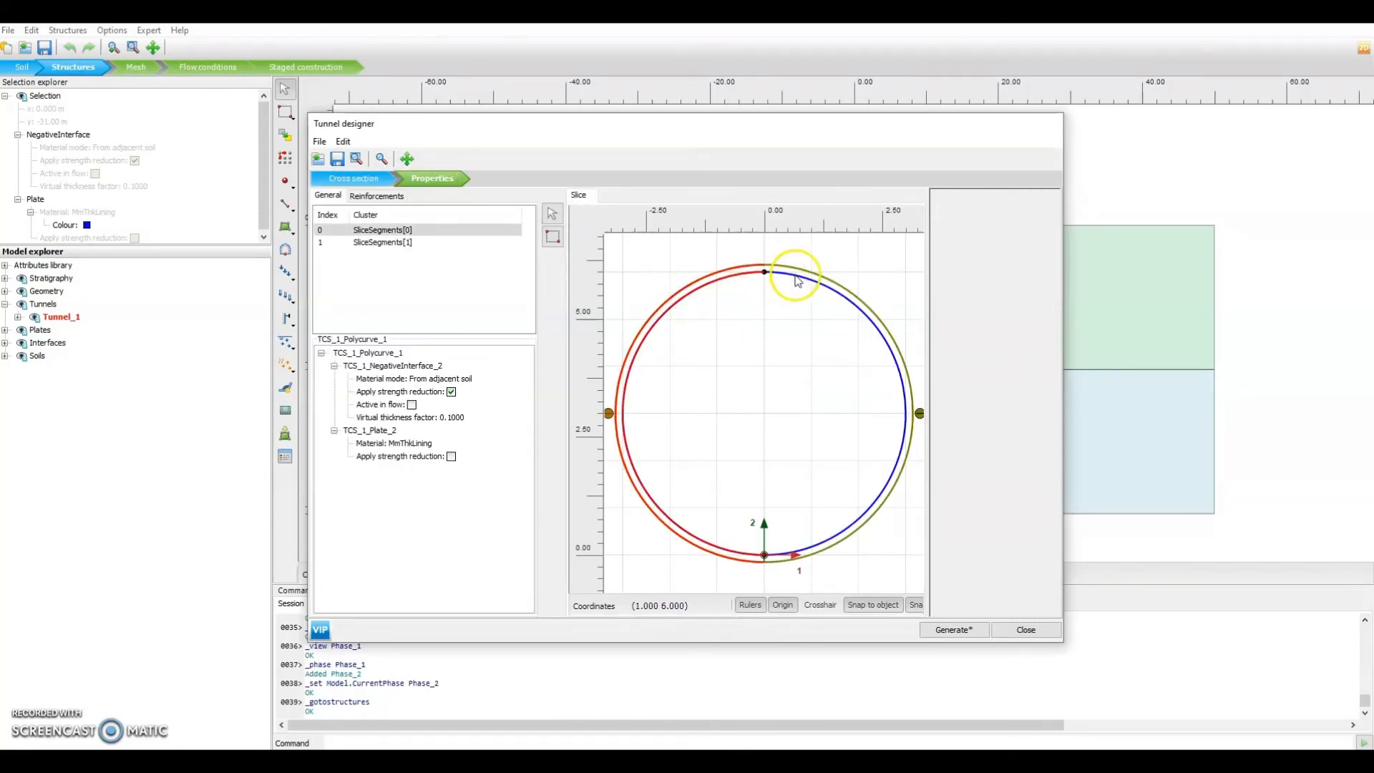
right_click(796, 276)
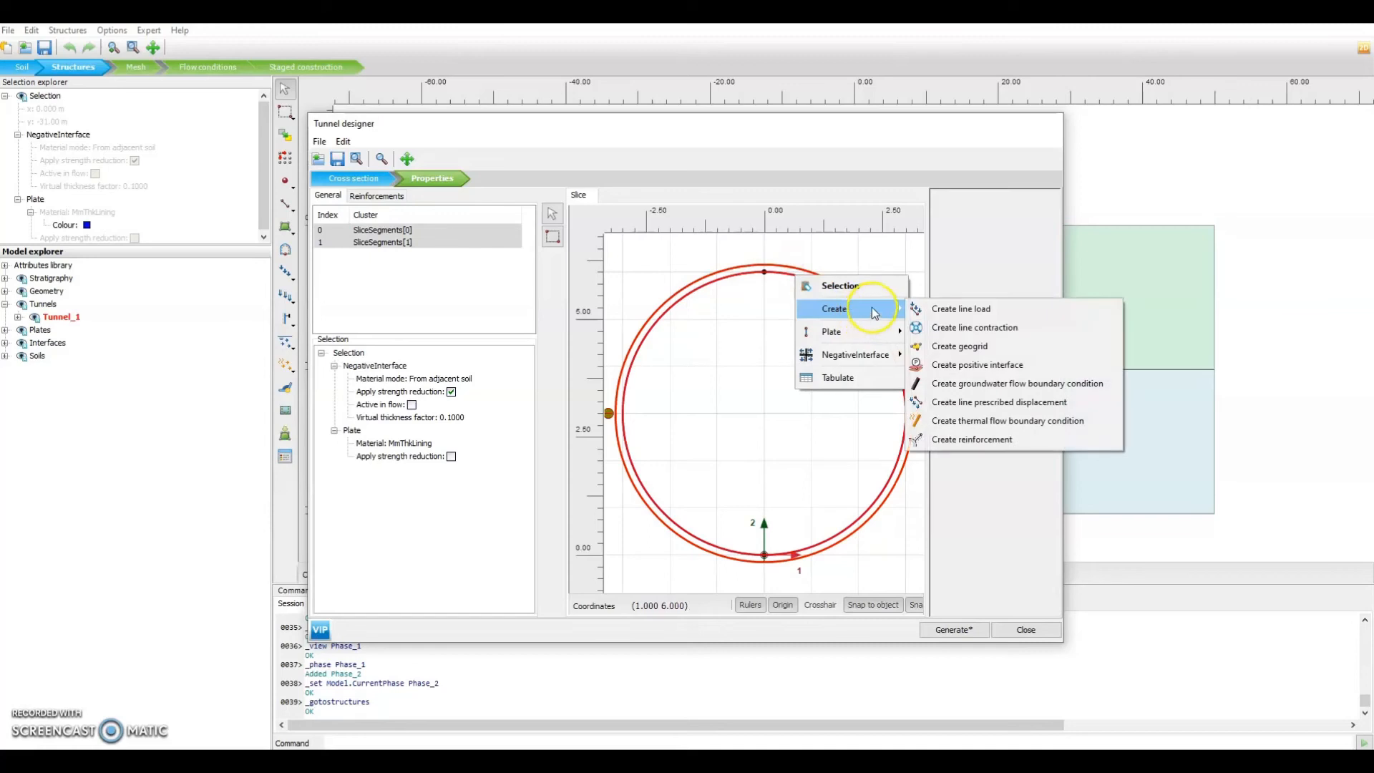
left_click(978, 327)
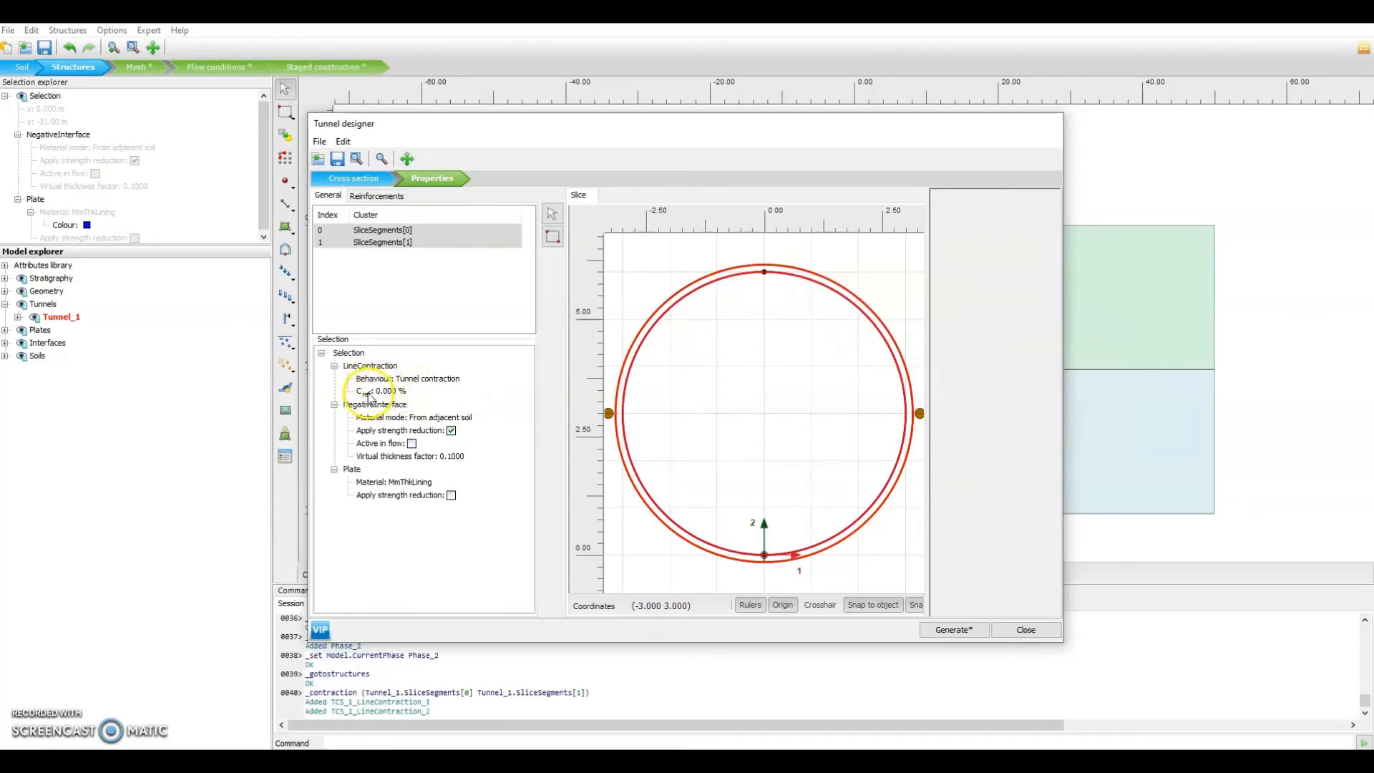
Set the line contraction C_ref to 1.5 % for both segments, regenerate the tunnel and close the Tunnel designer
left_click(390, 391)
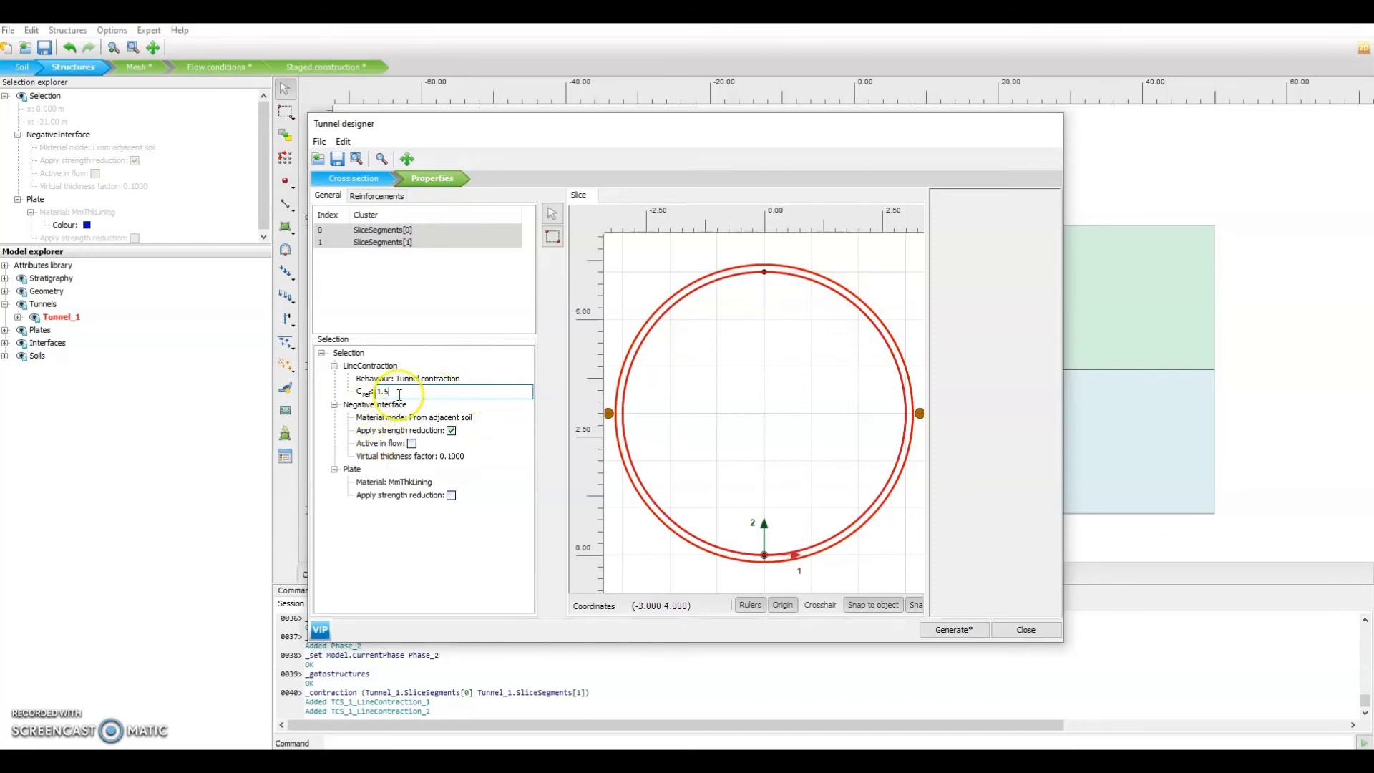
left_click(956, 629)
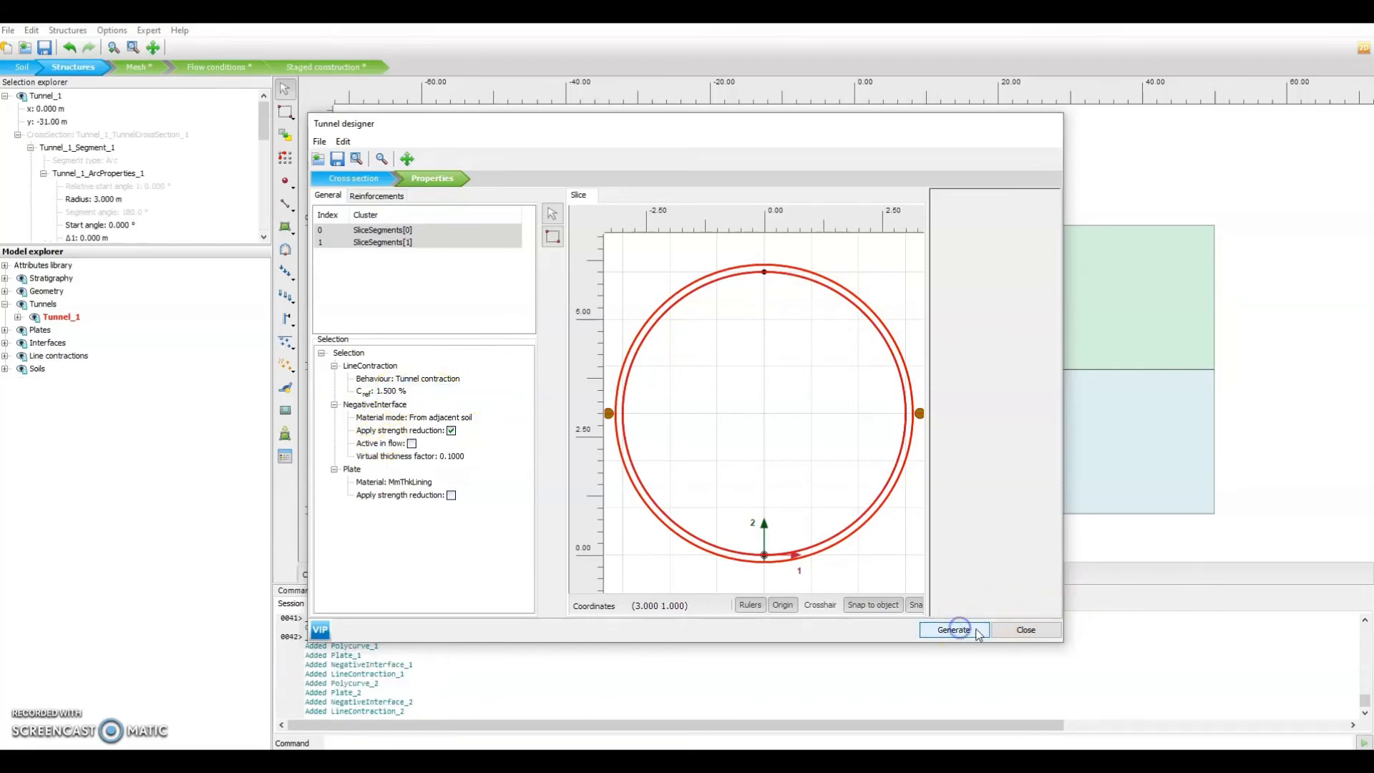
left_click(1026, 629)
left_click(1145, 336)
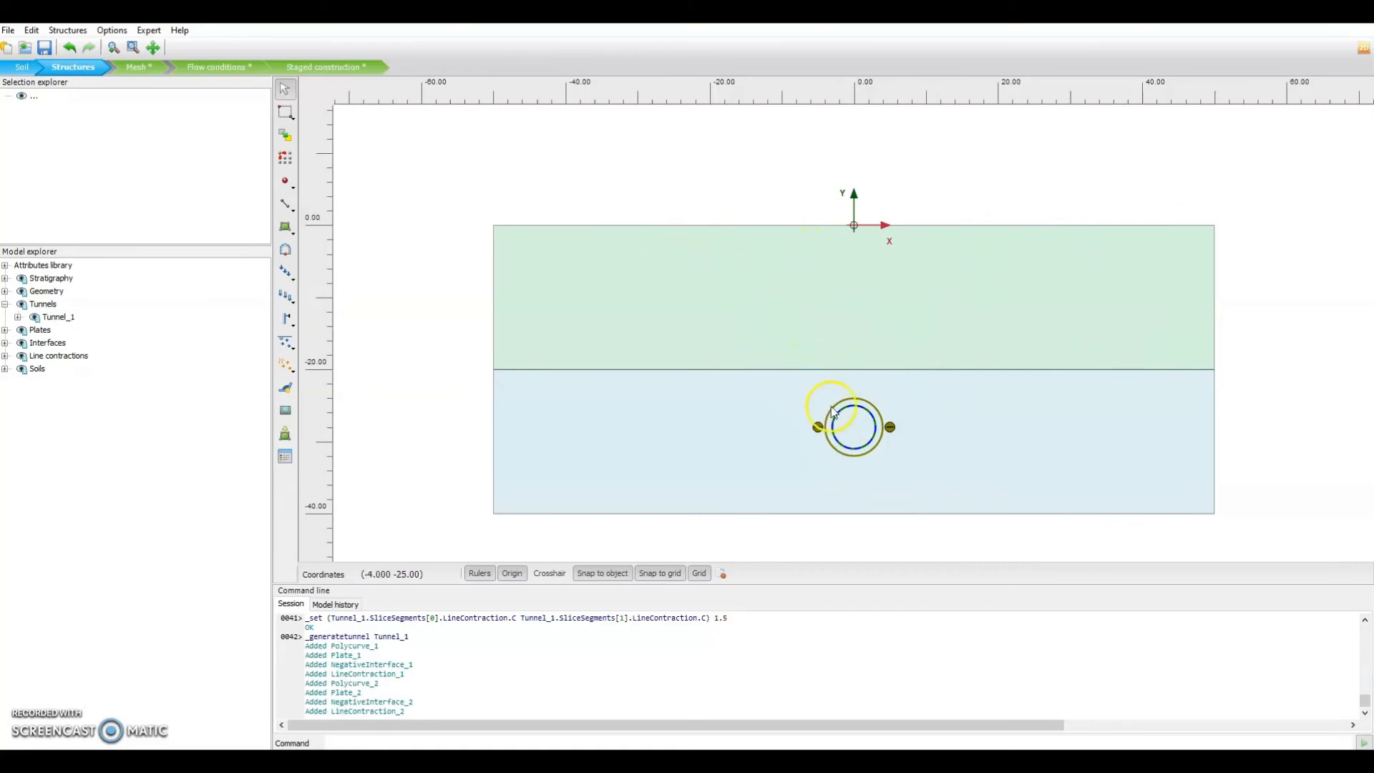
Inspect the whole lining's line contraction setting in staged construction for both the excavation phase and the new phase
left_click(323, 67)
left_click(38, 149)
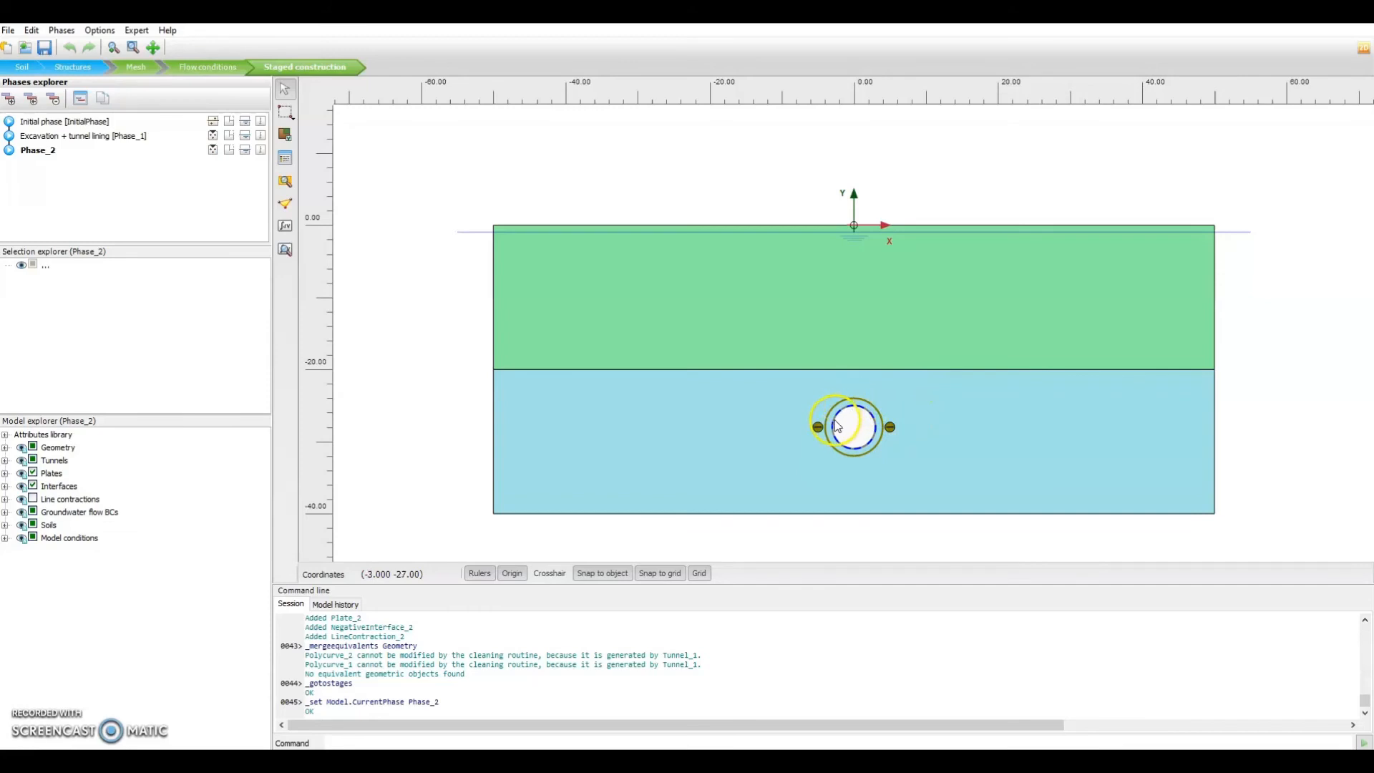
left_click(874, 424)
left_click(834, 425)
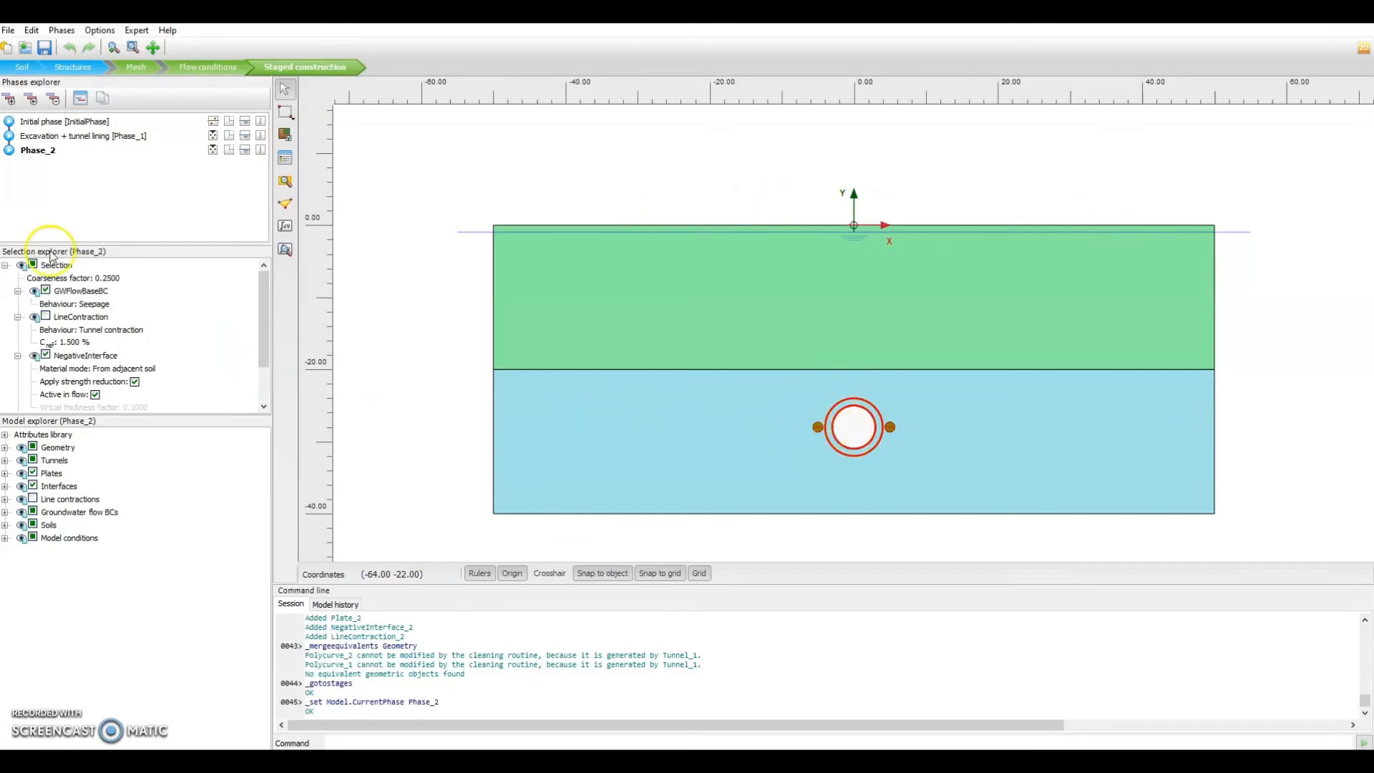
left_click(63, 136)
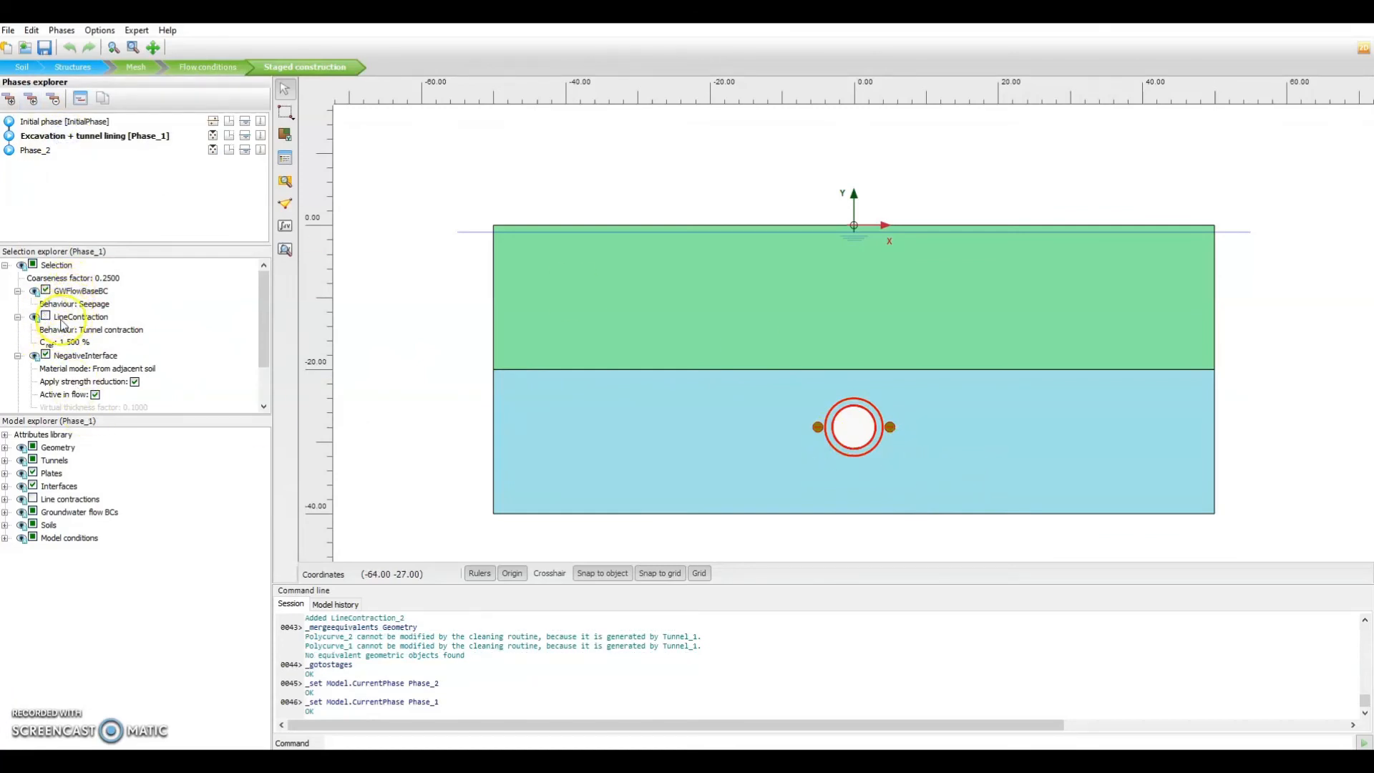
left_click(35, 151)
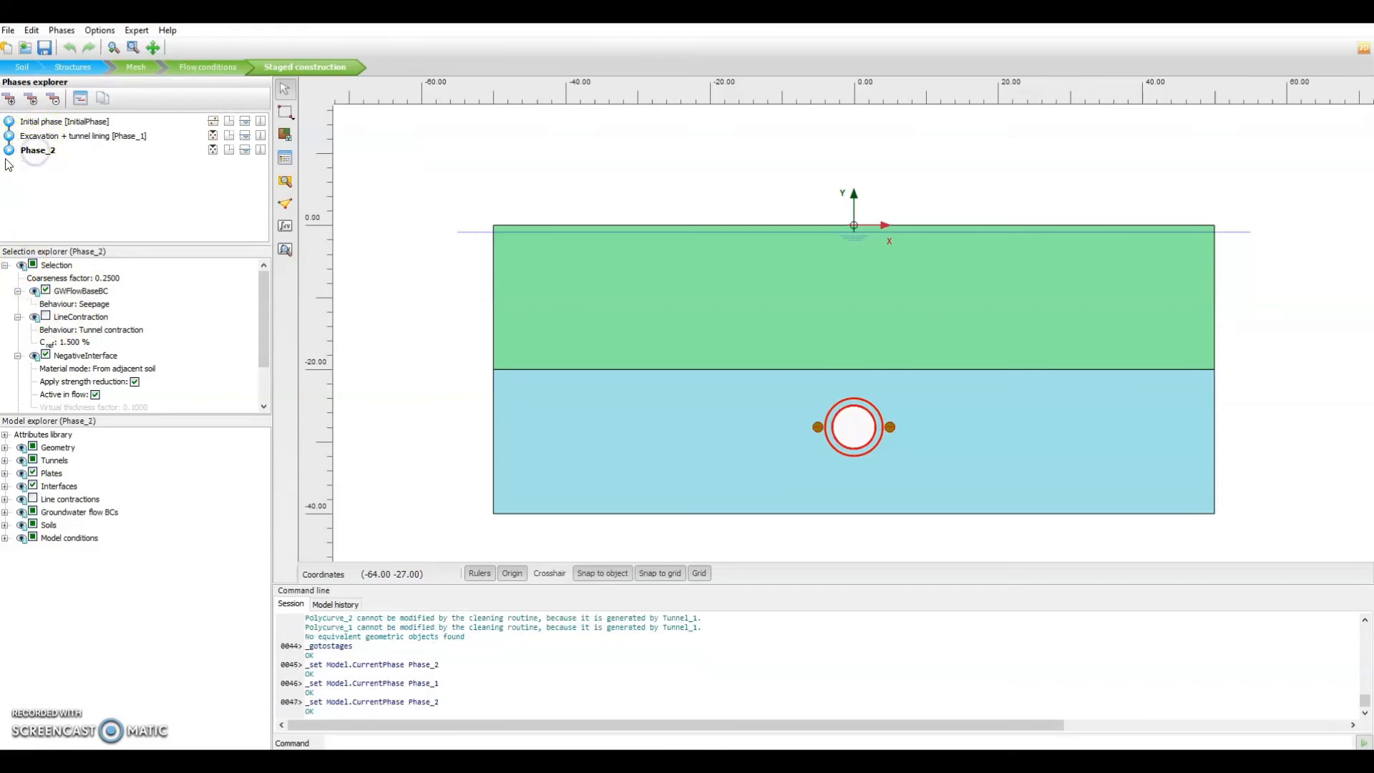
Rename the newly added phase as "Volume loss"
double_click(39, 150)
left_click(619, 204)
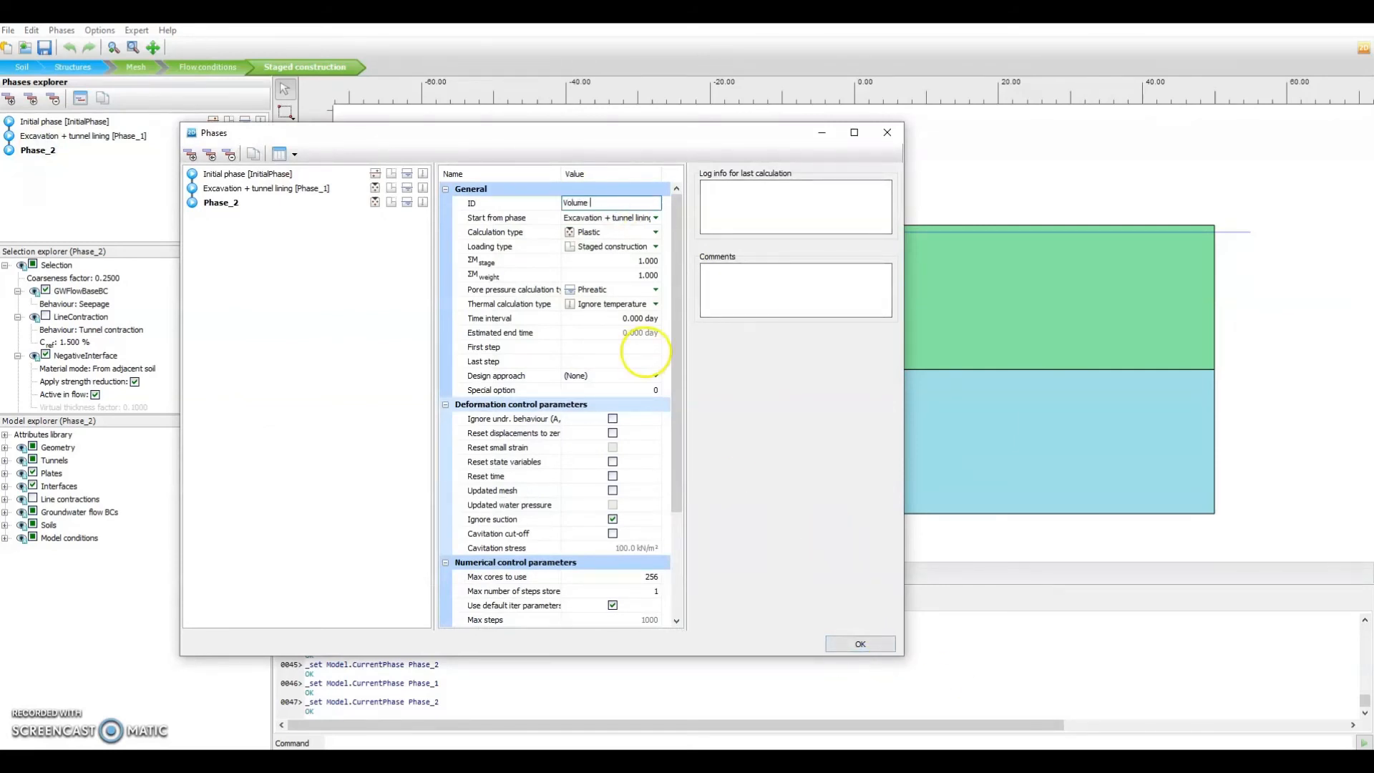
left_click(883, 645)
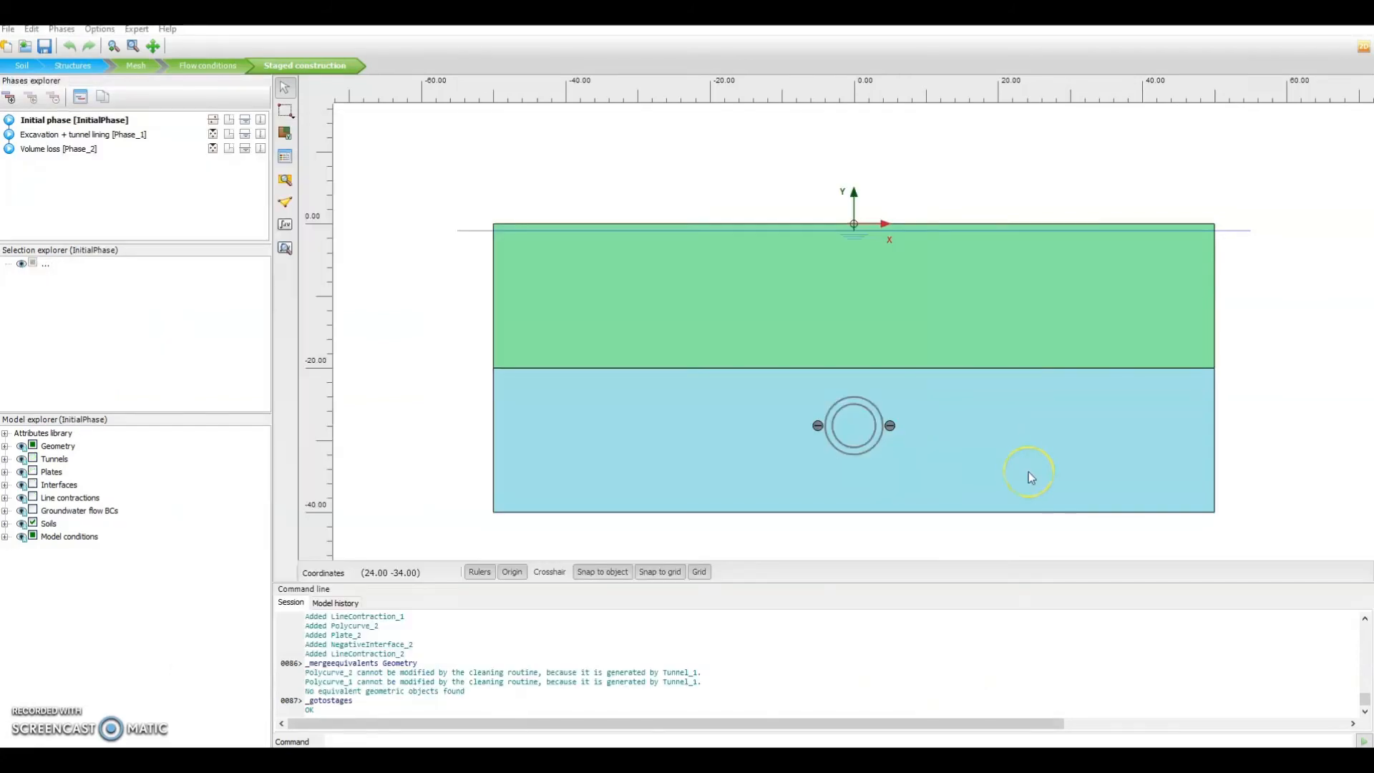
Reopen the tunnel in the Tunnel designer and set the line contraction C_ref of both lining segments to 0.5 %
left_click(72, 67)
left_click(68, 316)
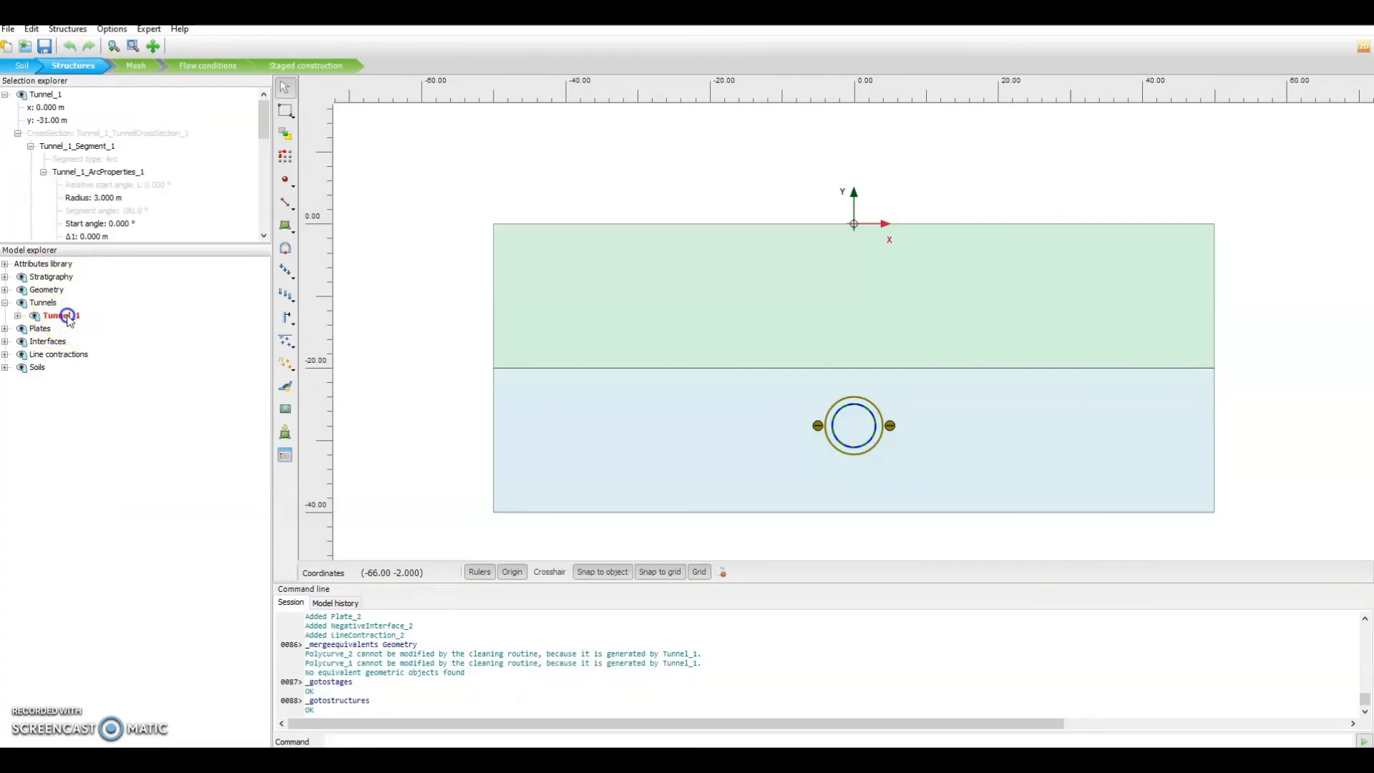
right_click(68, 316)
left_click(93, 348)
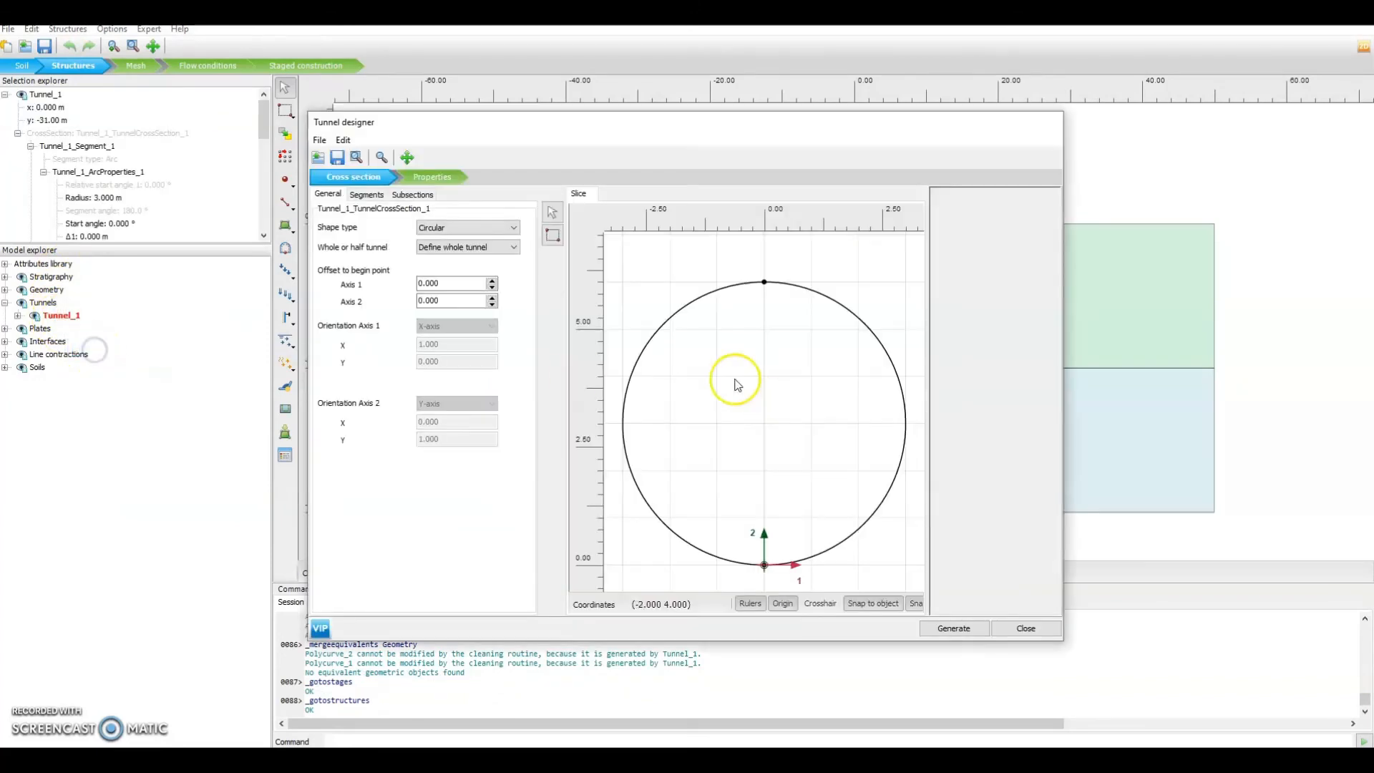
left_click(423, 176)
left_click(384, 229)
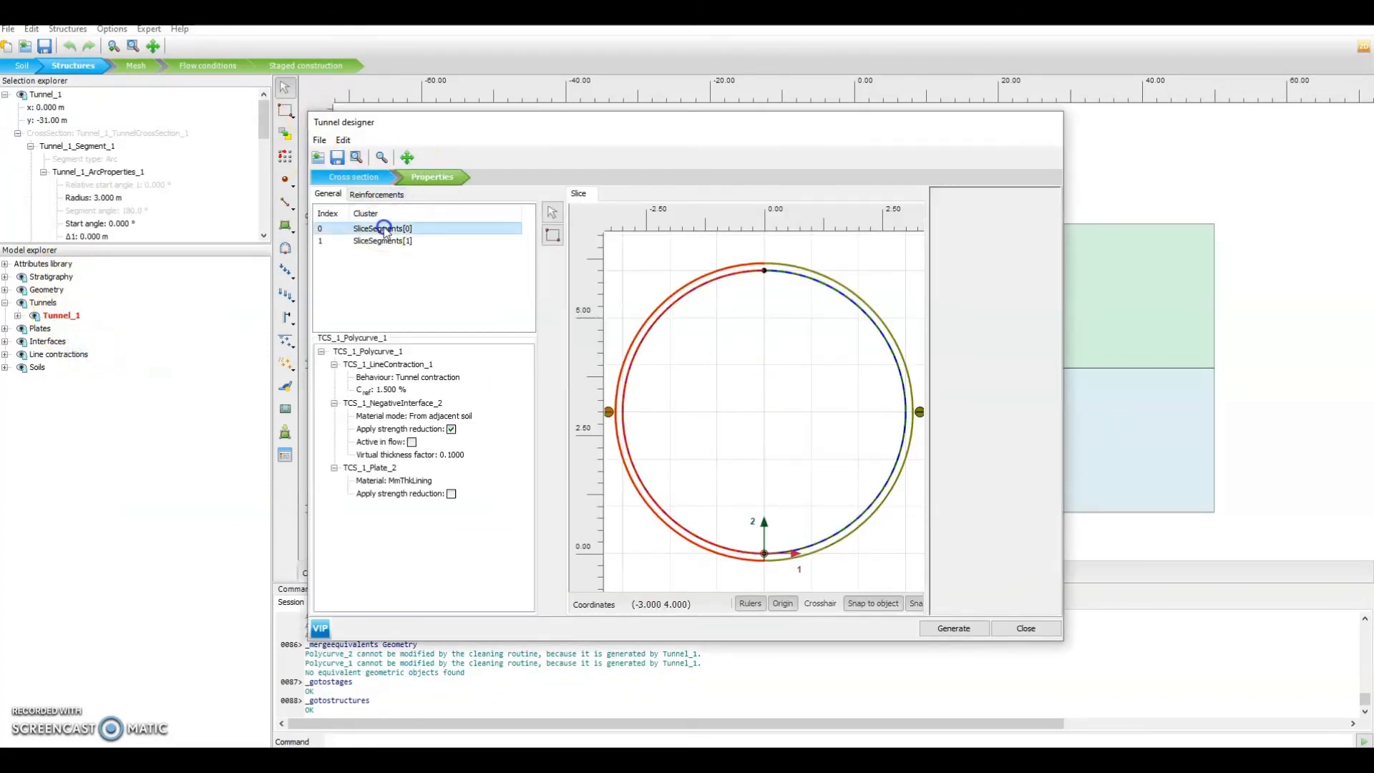
left_click(383, 241, "shift")
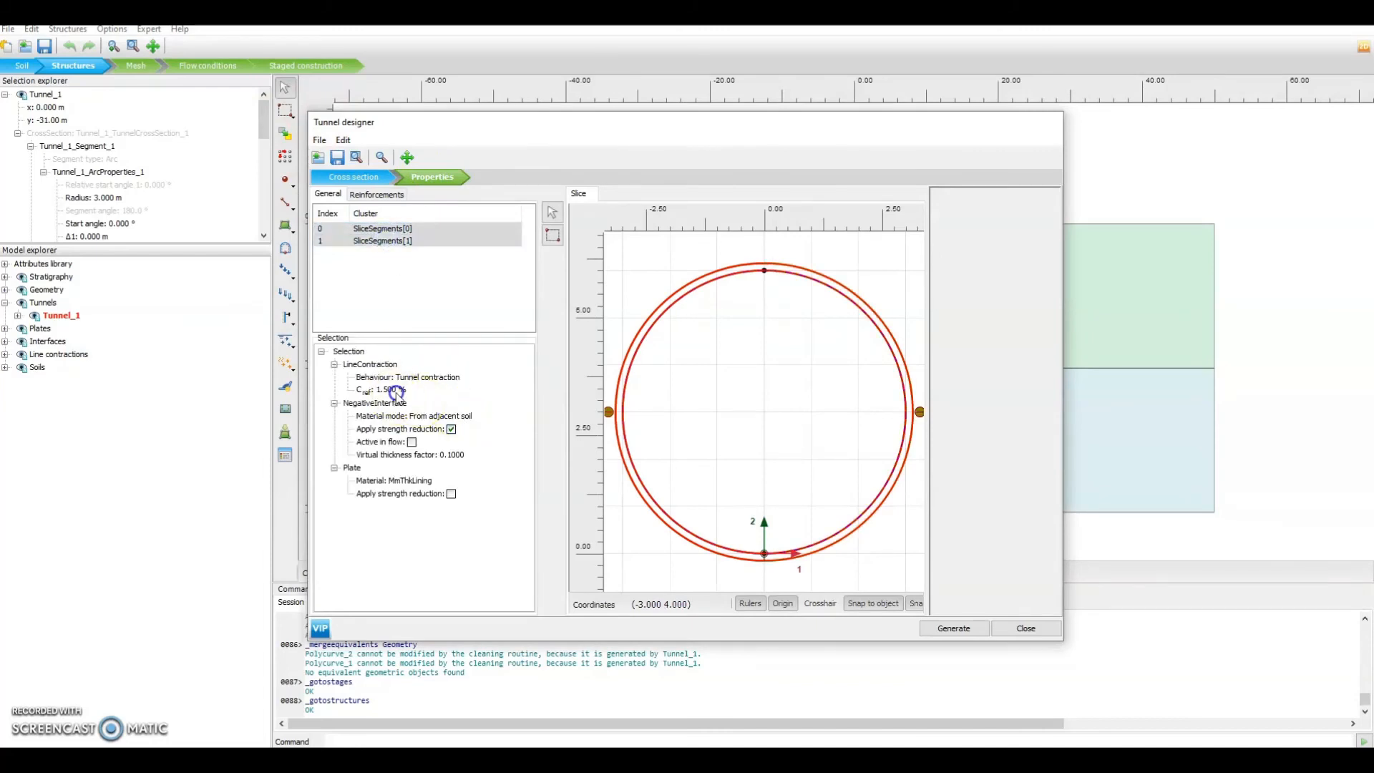
left_click(396, 390)
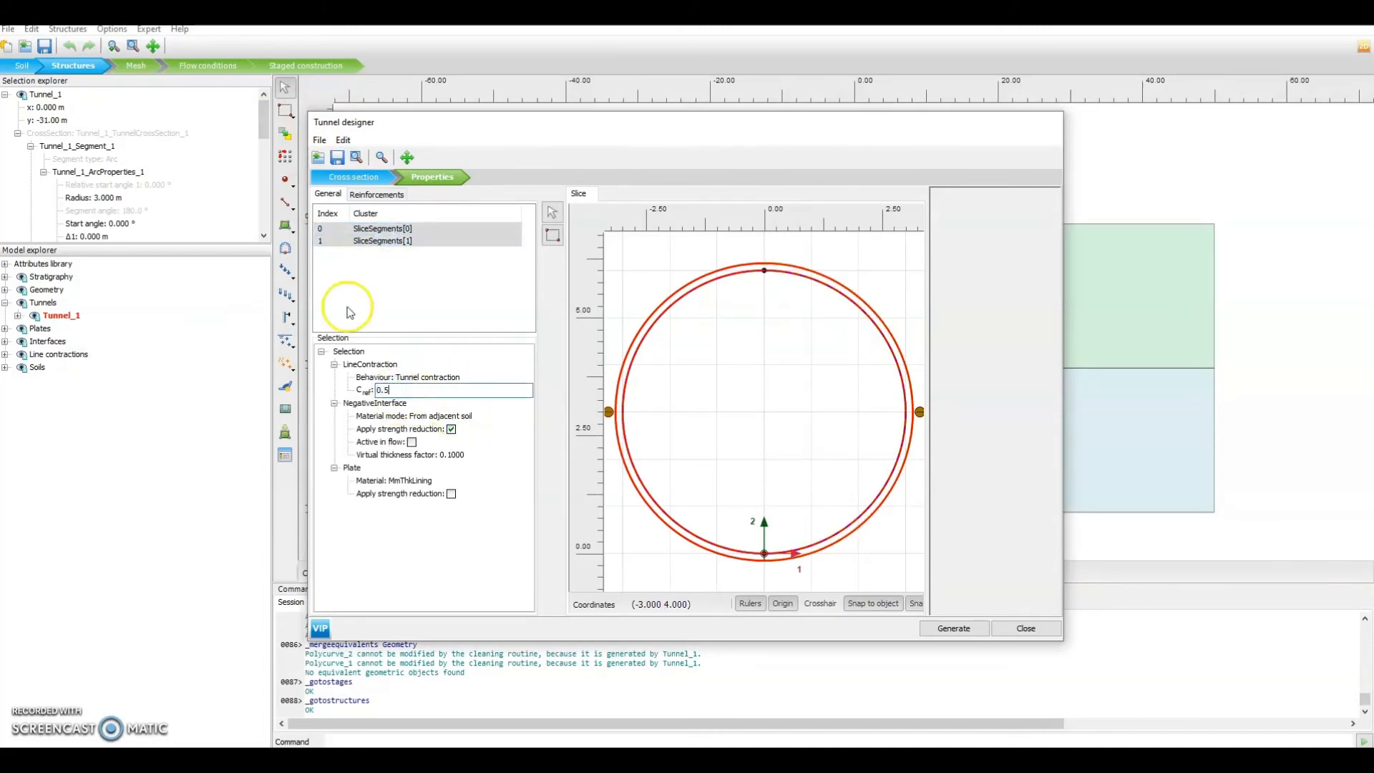
left_click(458, 294)
Check the contraction value of each lining segment individually, then regenerate the tunnel and close the Tunnel designer
left_click(379, 245)
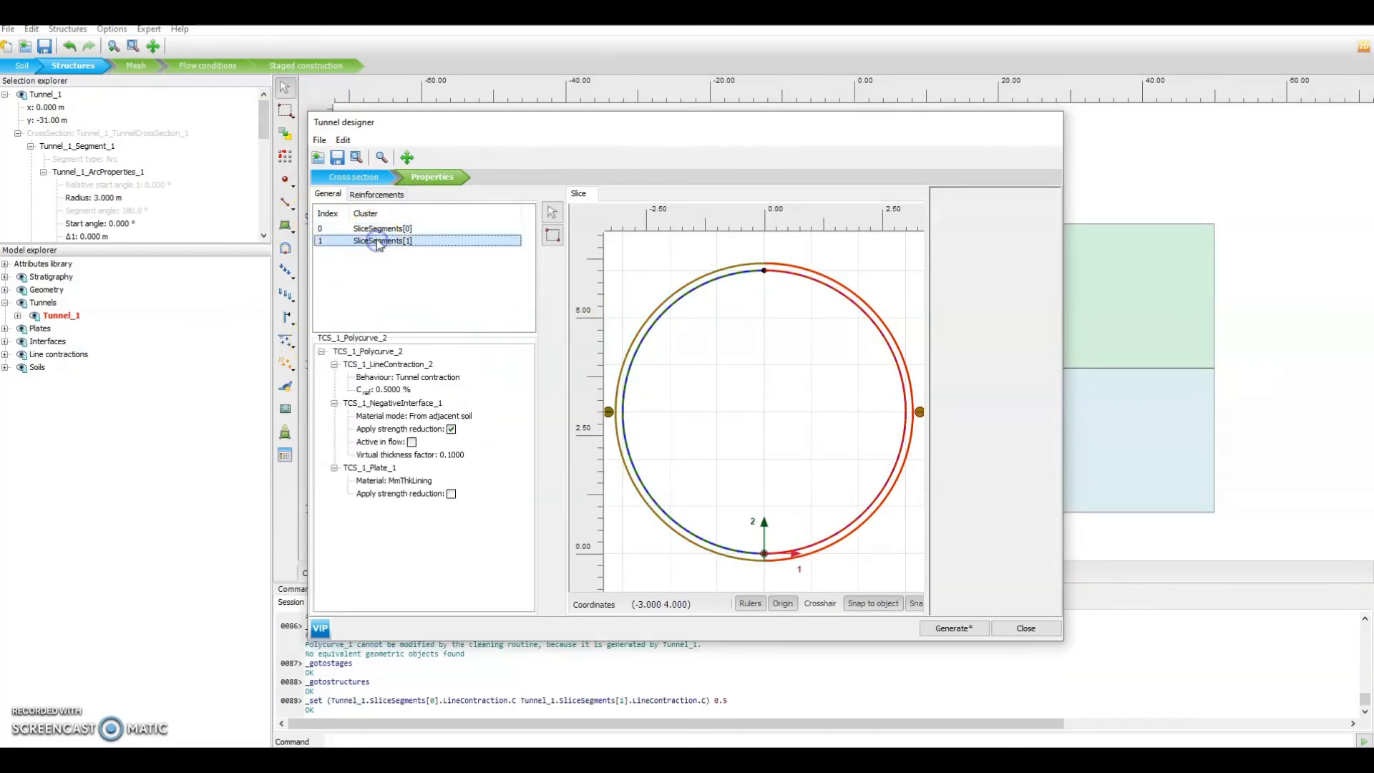
left_click(407, 228)
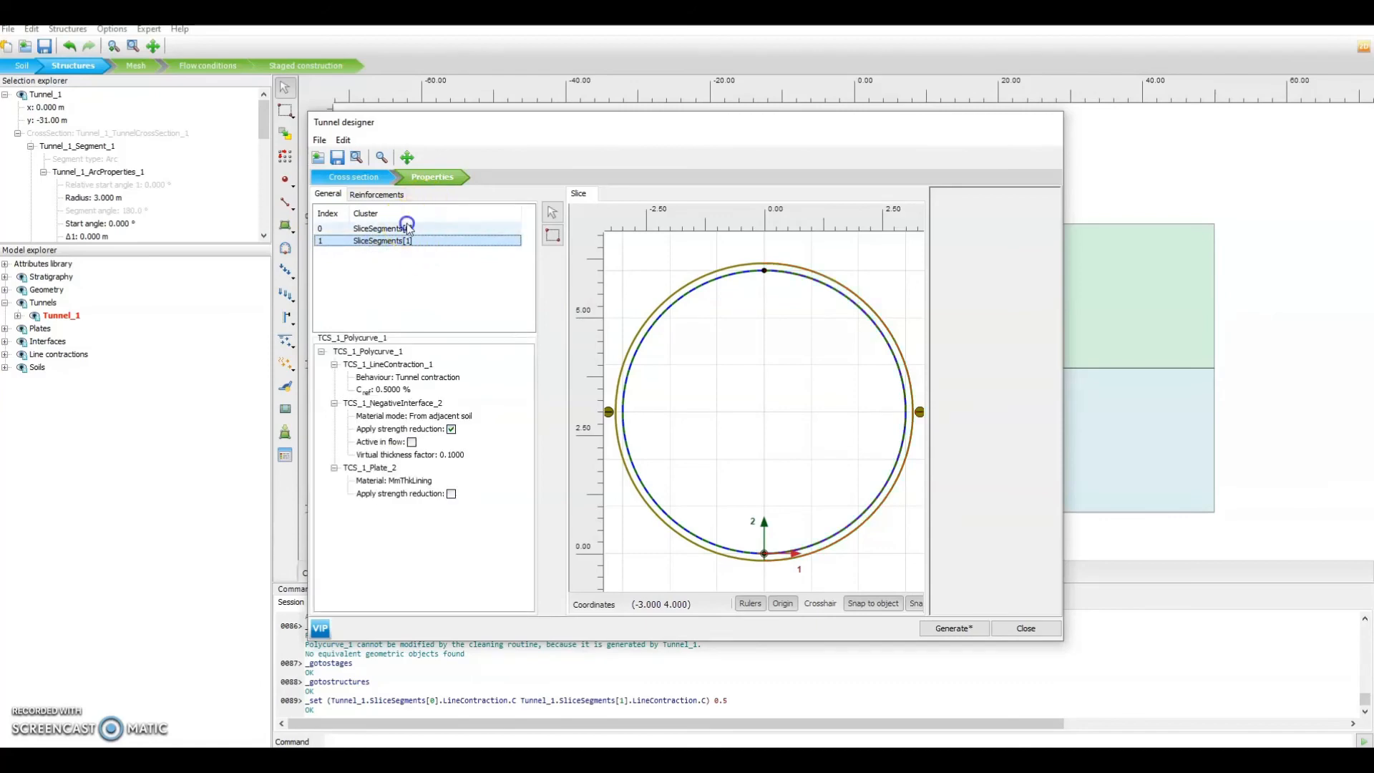
left_click(953, 628)
left_click(1025, 627)
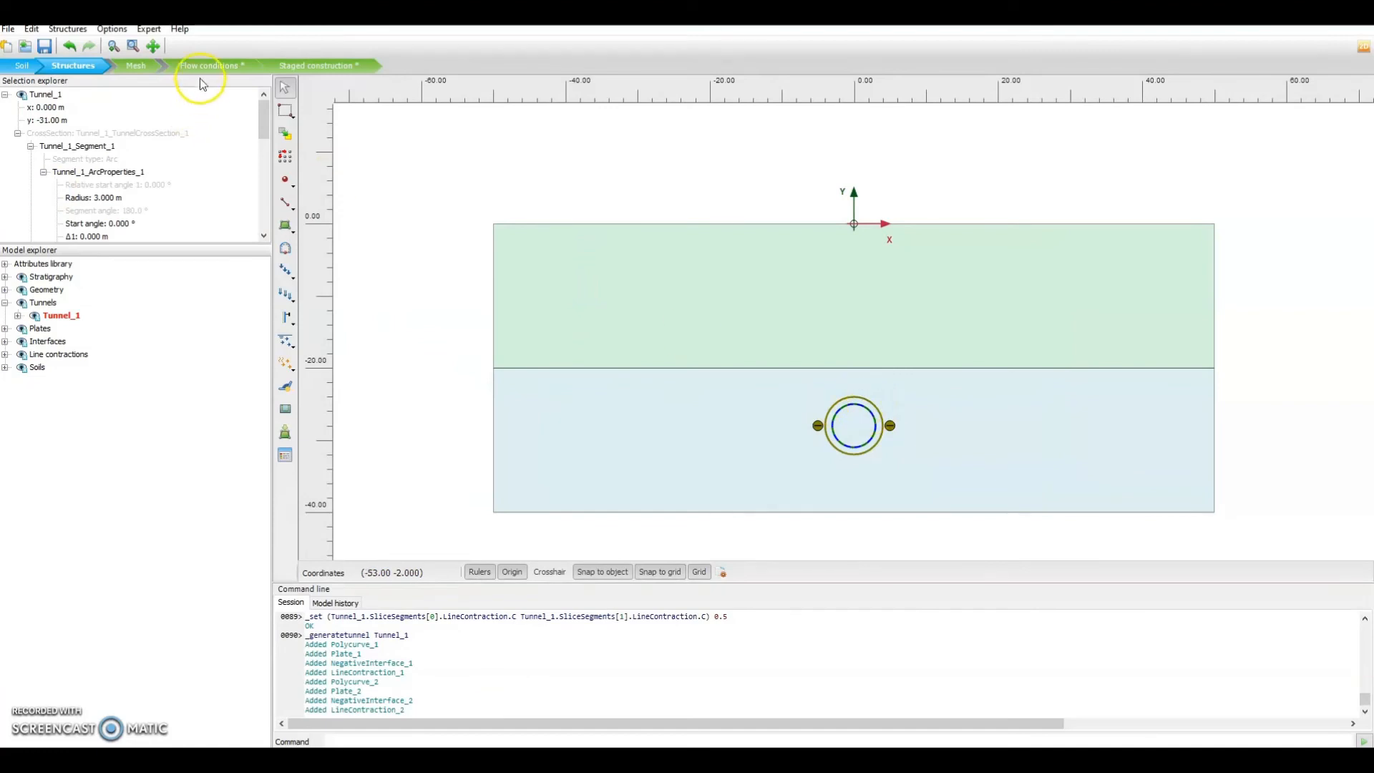
left_click(290, 67)
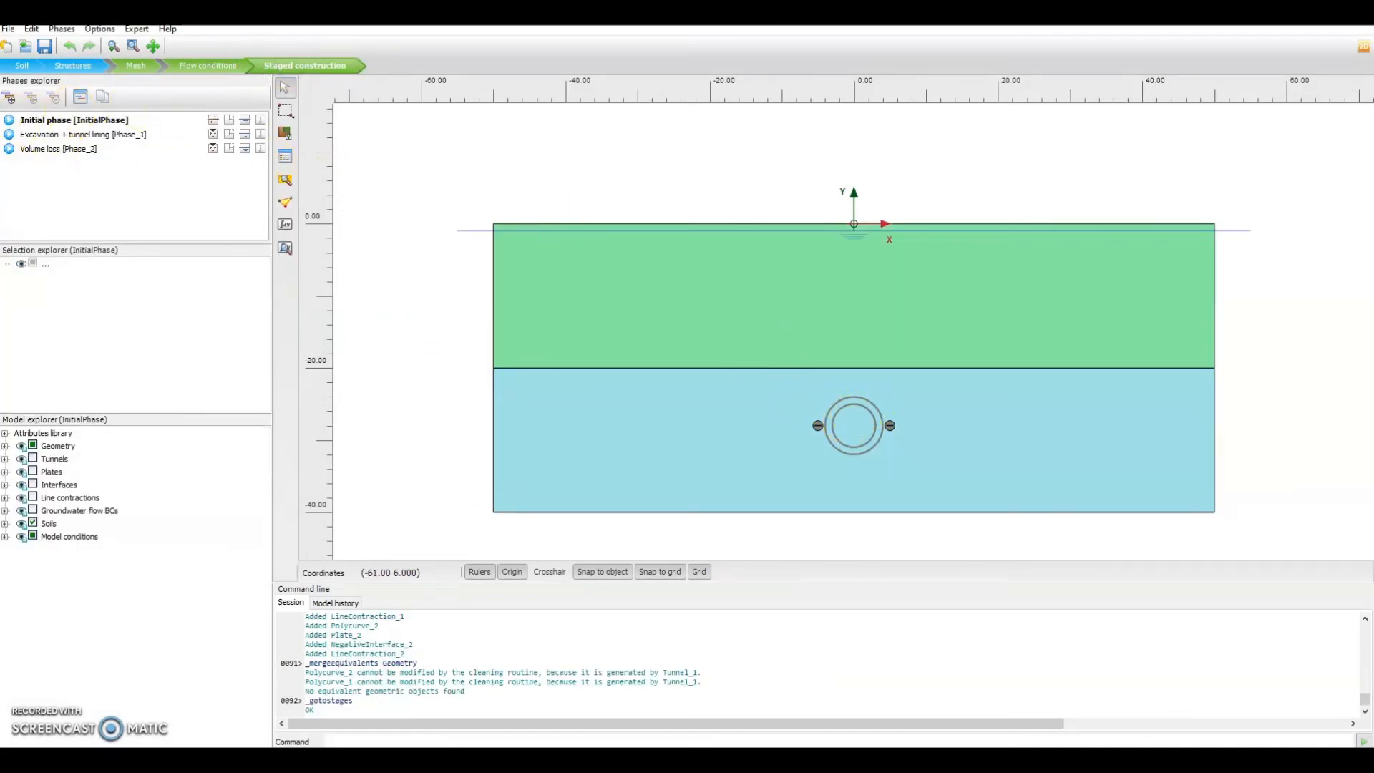
left_click(285, 247)
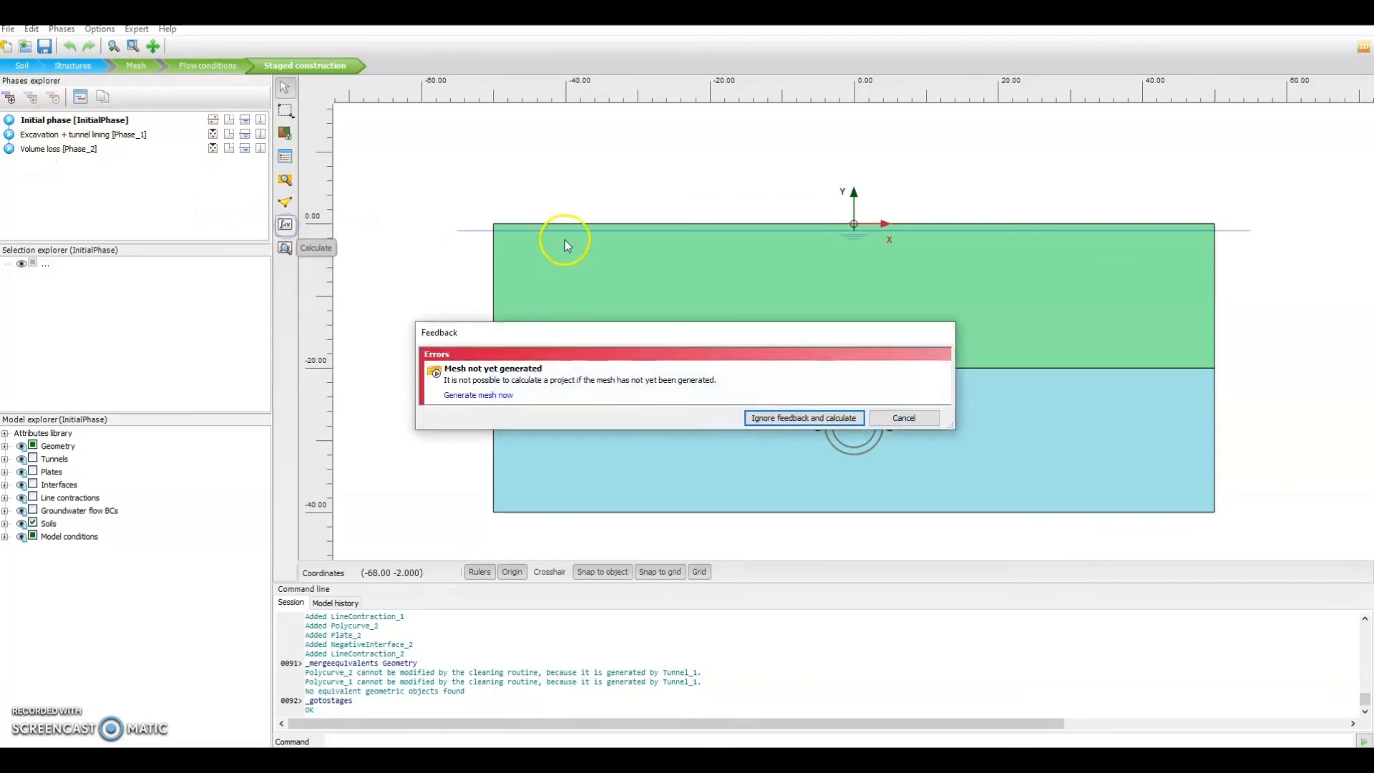
left_click(890, 419)
Generate the finite element mesh again for the updated tunnel model
left_click(135, 65)
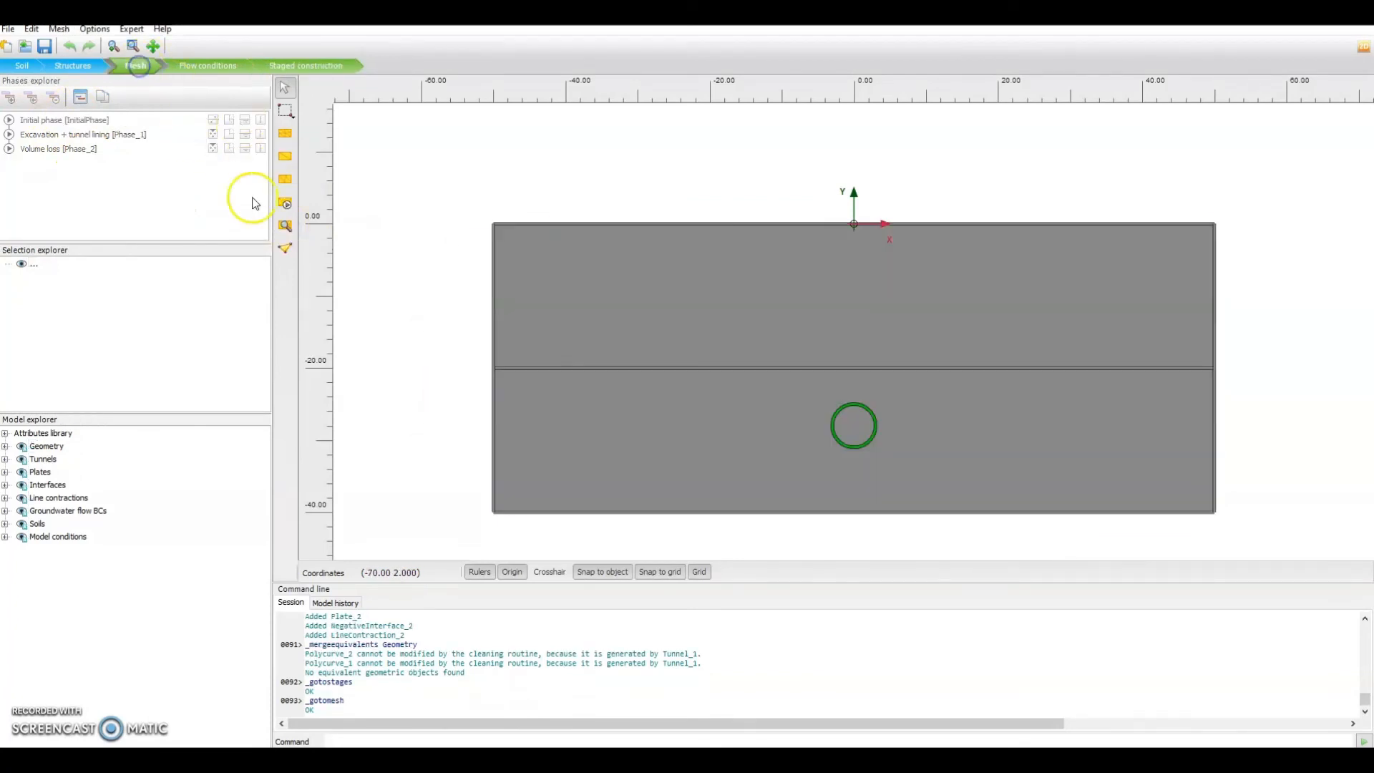
left_click(285, 203)
left_click(902, 401)
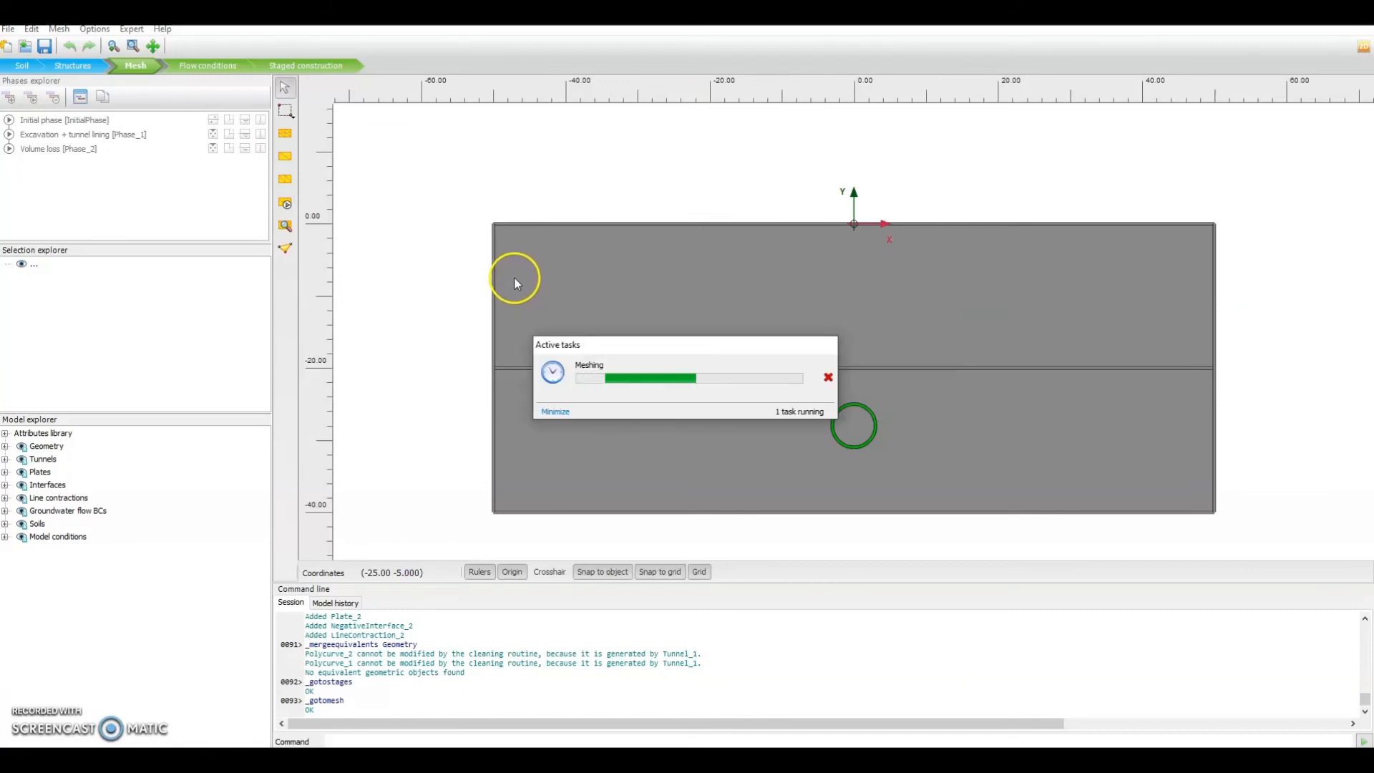
Calculate all staged construction phases and view the Volume loss phase's results as total vertical displacements u_y
left_click(324, 64)
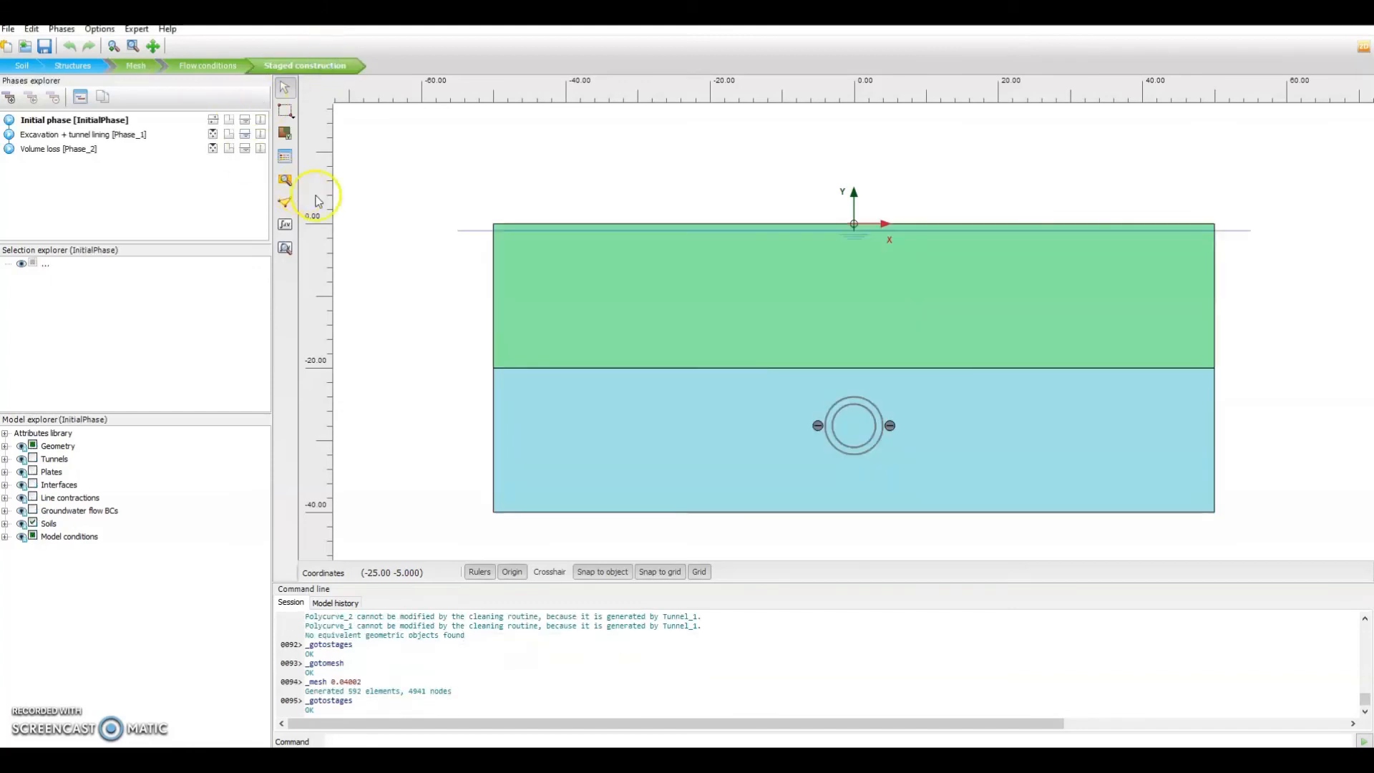
left_click(286, 225)
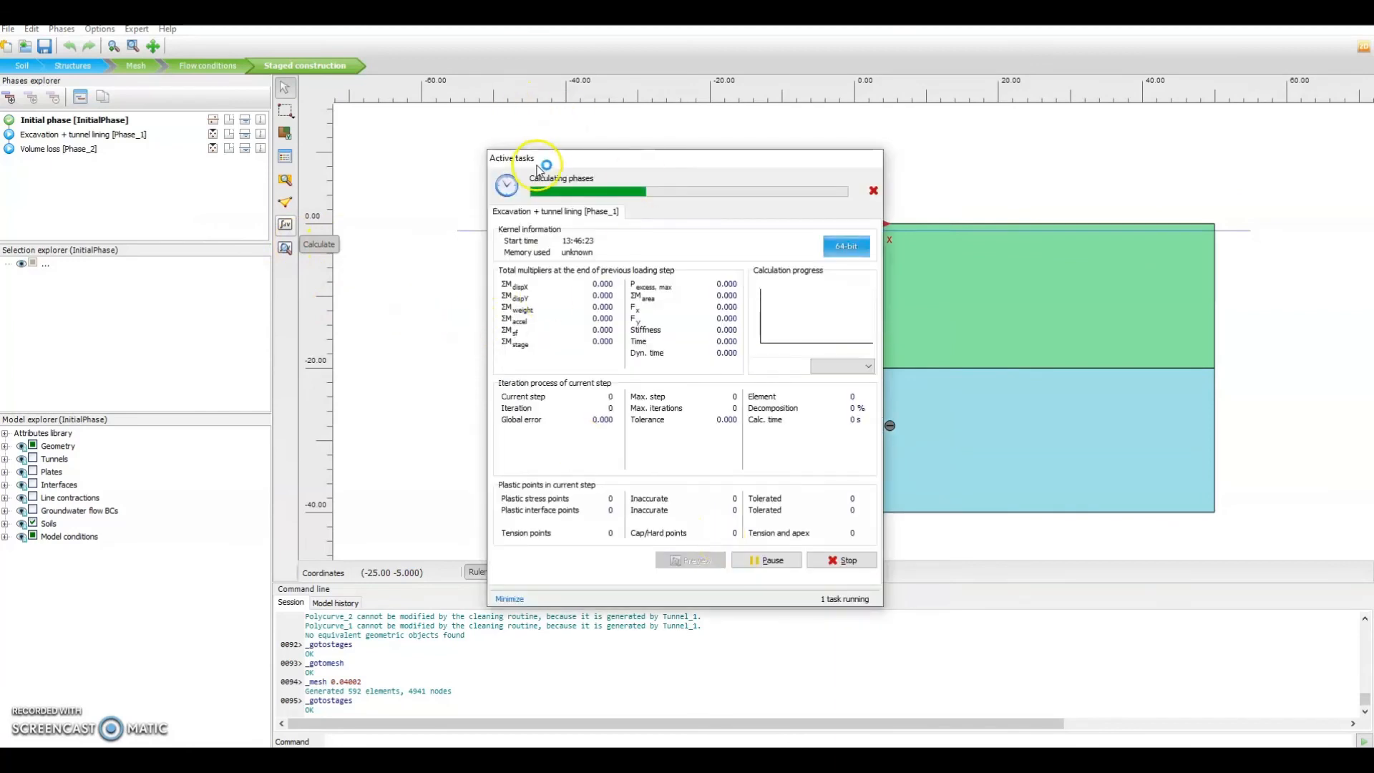
left_click_drag(548, 161, 254, 150)
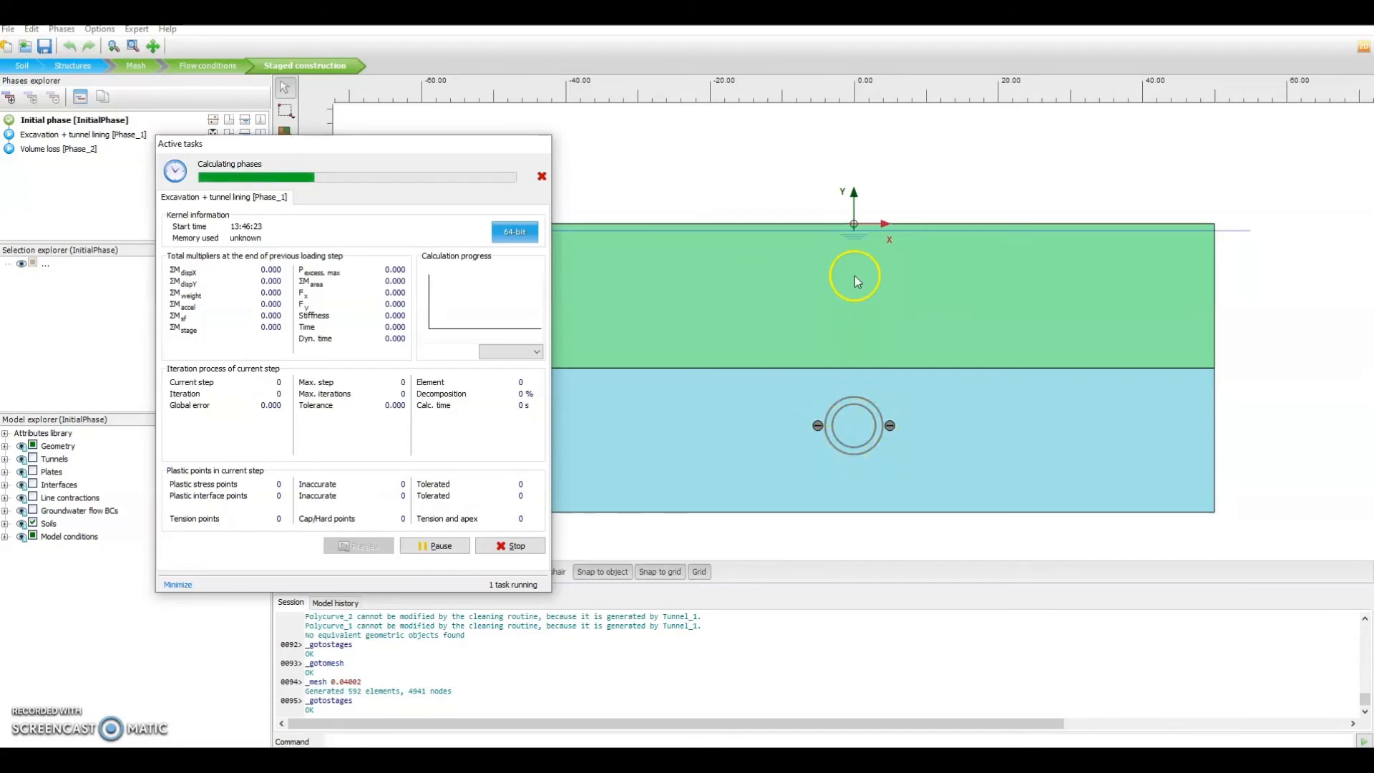
left_click_drag(475, 174, 365, 237)
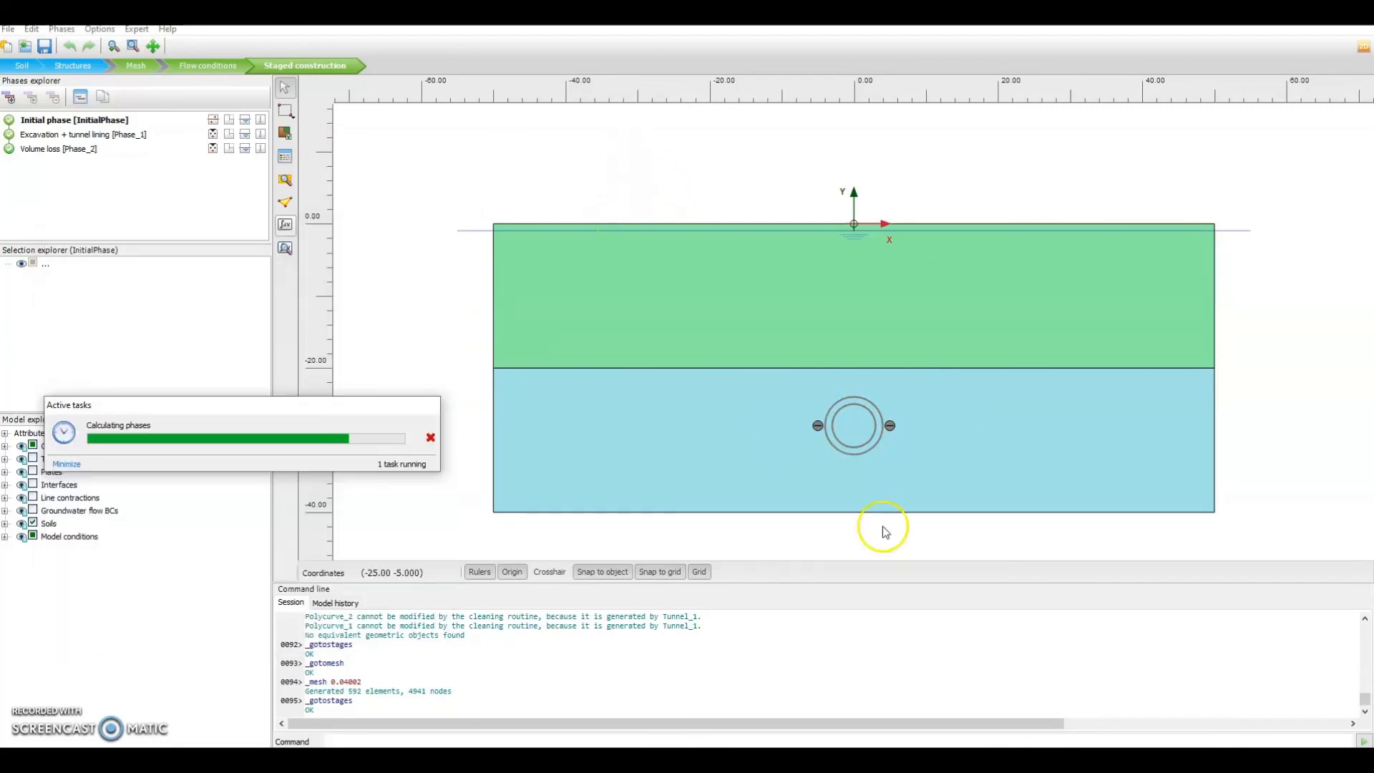
left_click(65, 148)
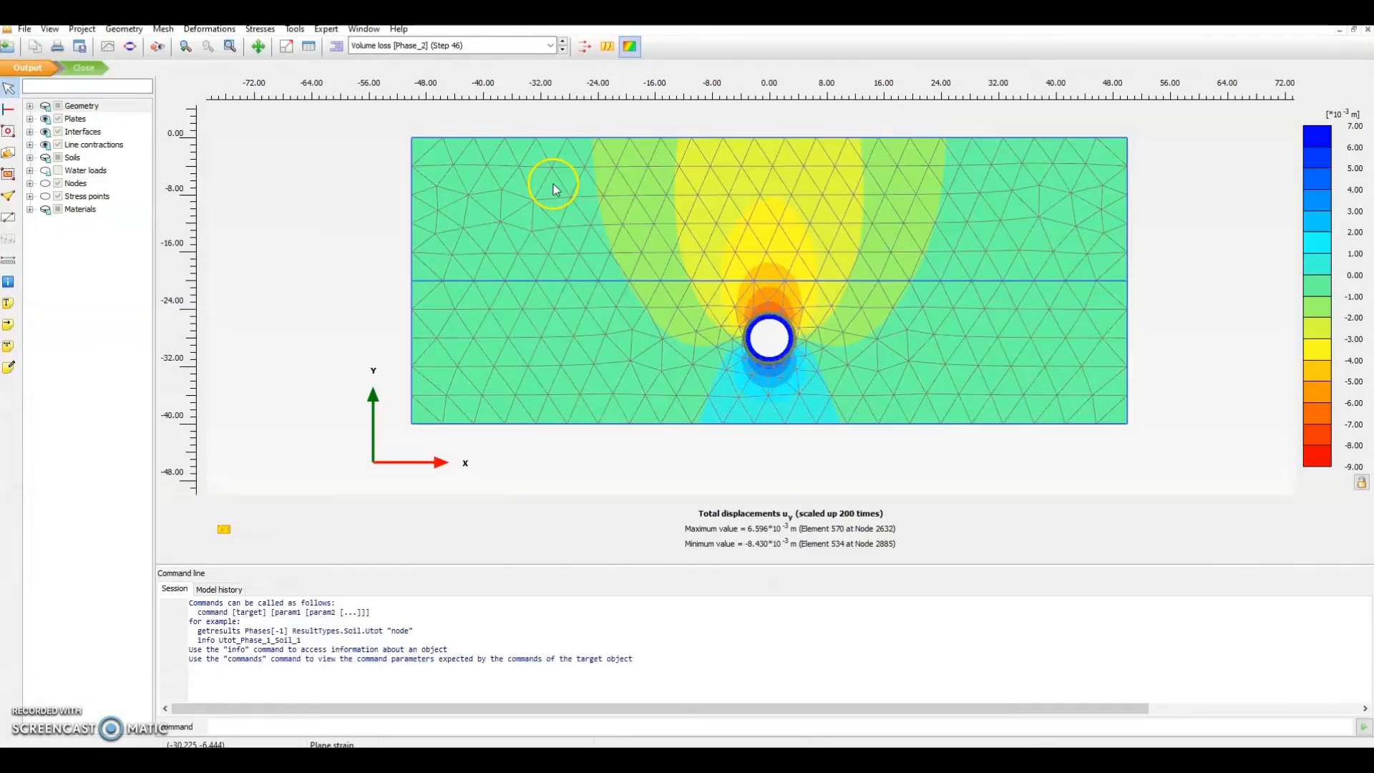
Select the plate structures in a rectangular area around the tunnel and open the lining's displacement results for the Volume loss phase
left_click_drag(1147, 320, 1122, 349)
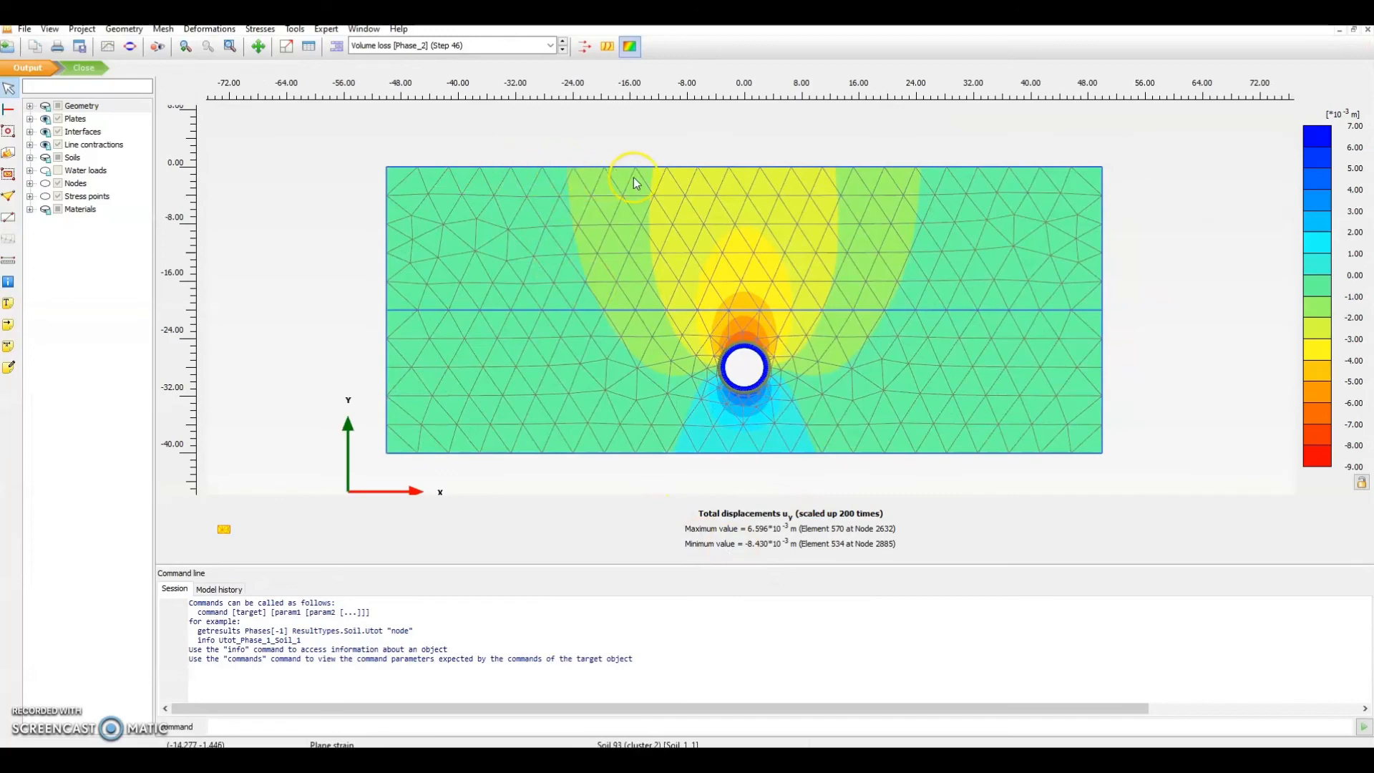
left_click(801, 169)
left_click(749, 341)
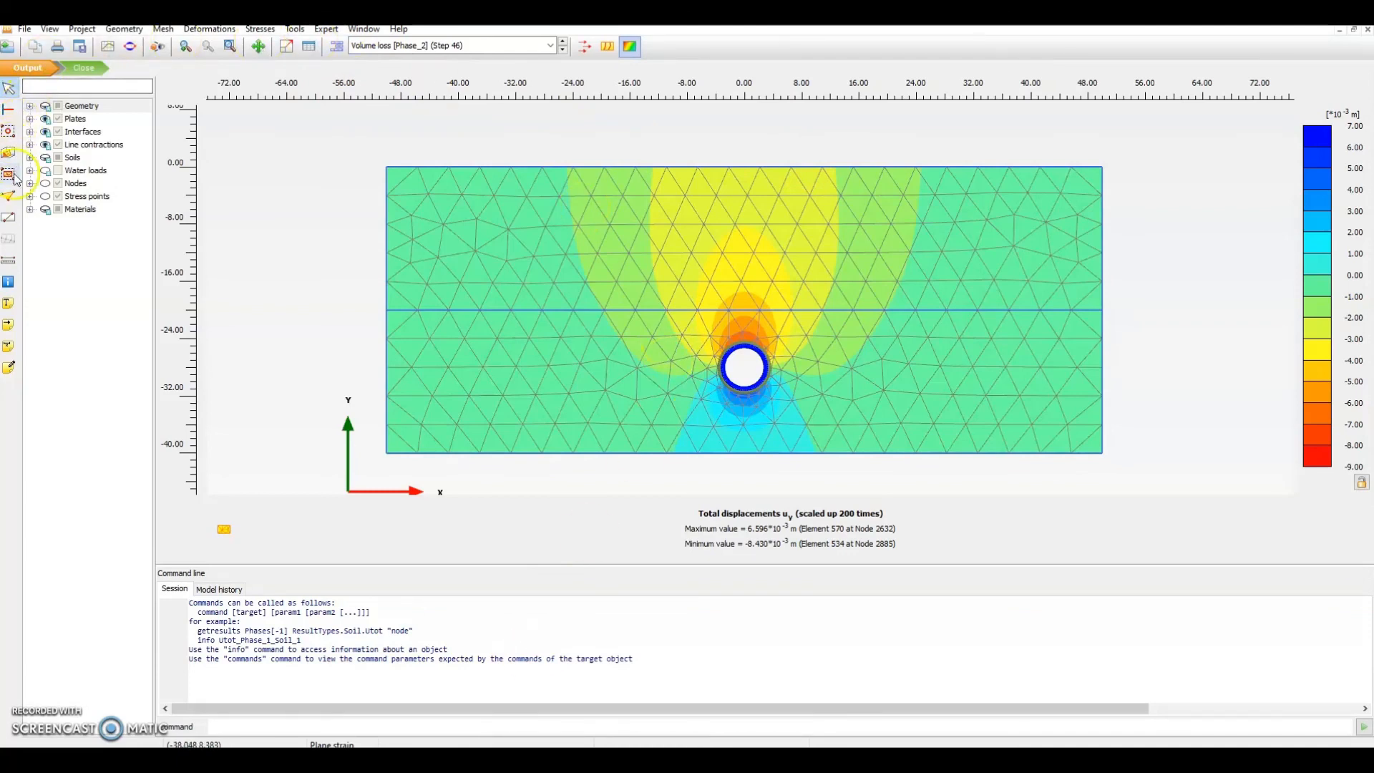
left_click(8, 132)
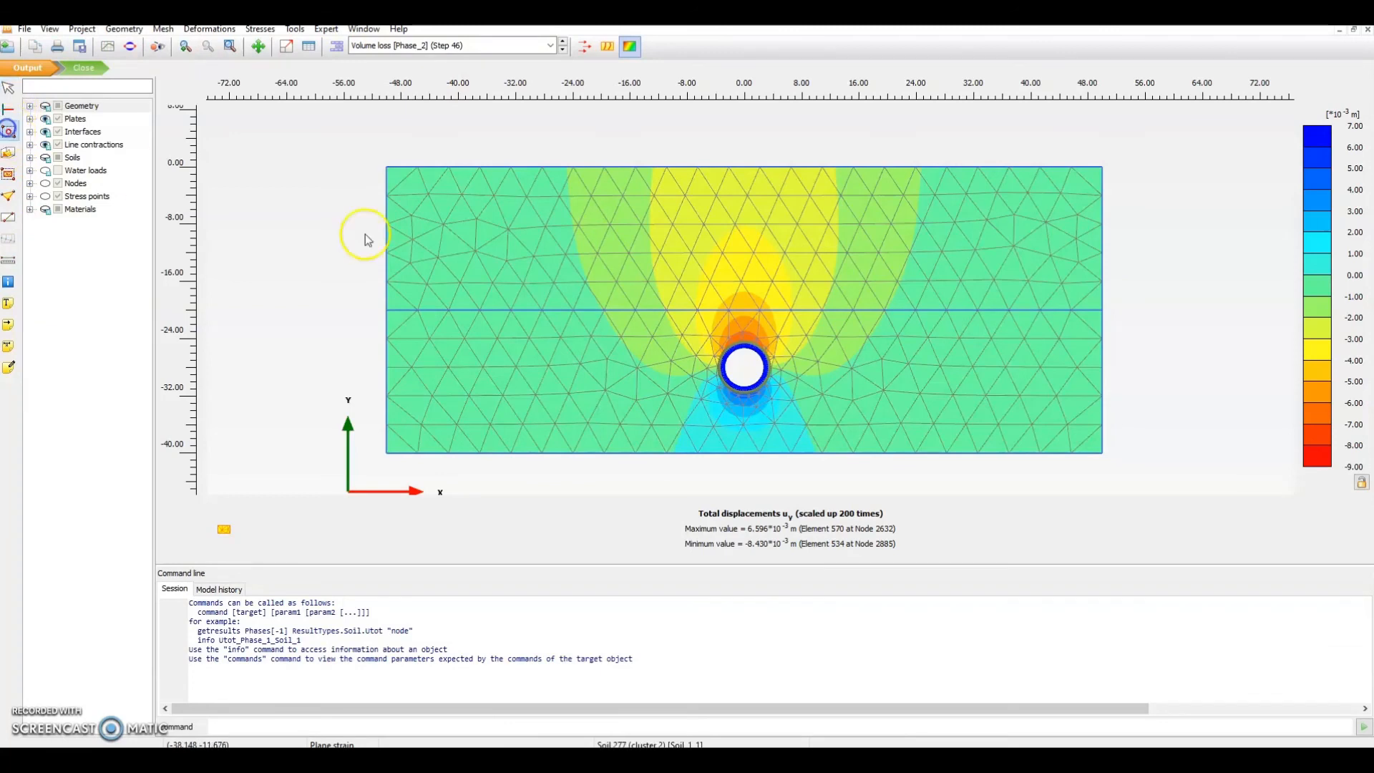
left_click_drag(677, 315, 878, 458)
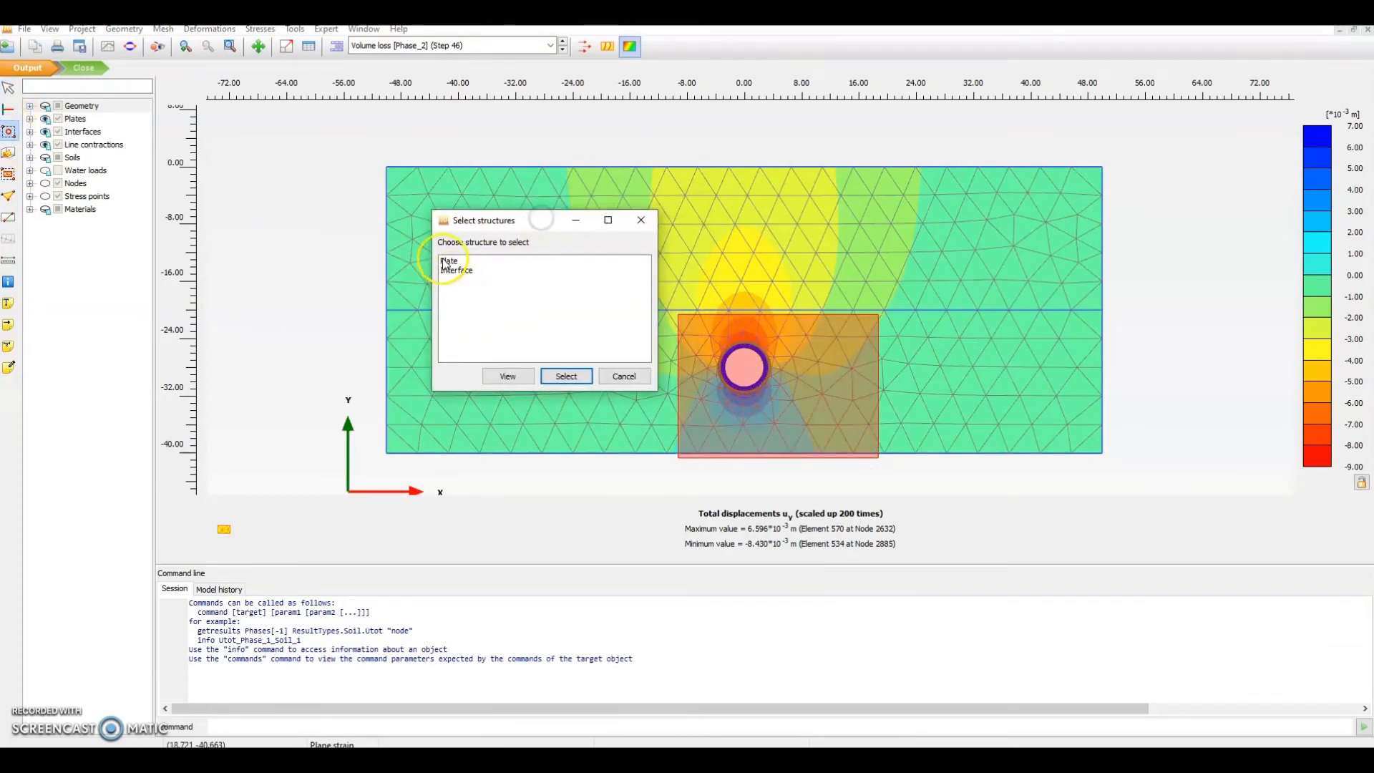
left_click(452, 261)
left_click(564, 377)
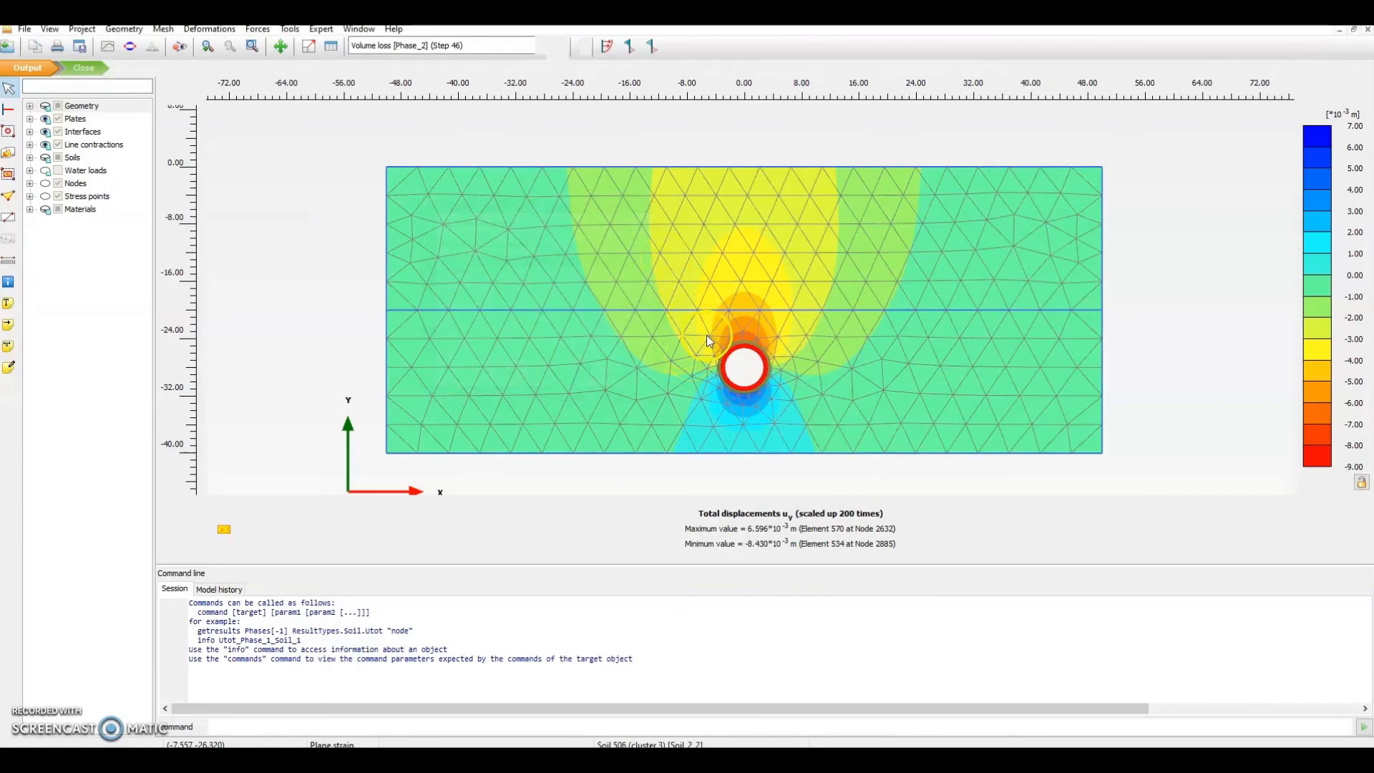
double_click(746, 386)
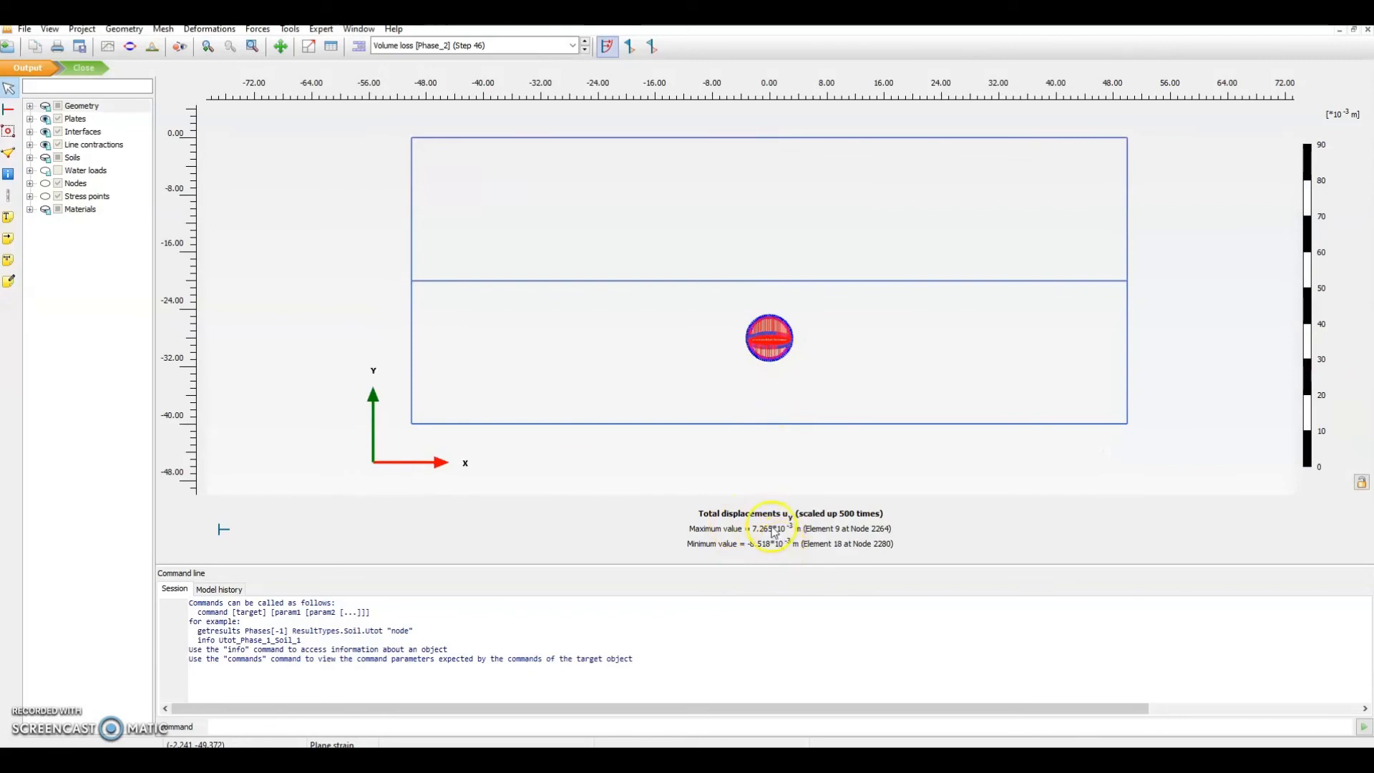
View the tunnel lining's axial forces N, followed by its bending moments M
left_click(266, 32)
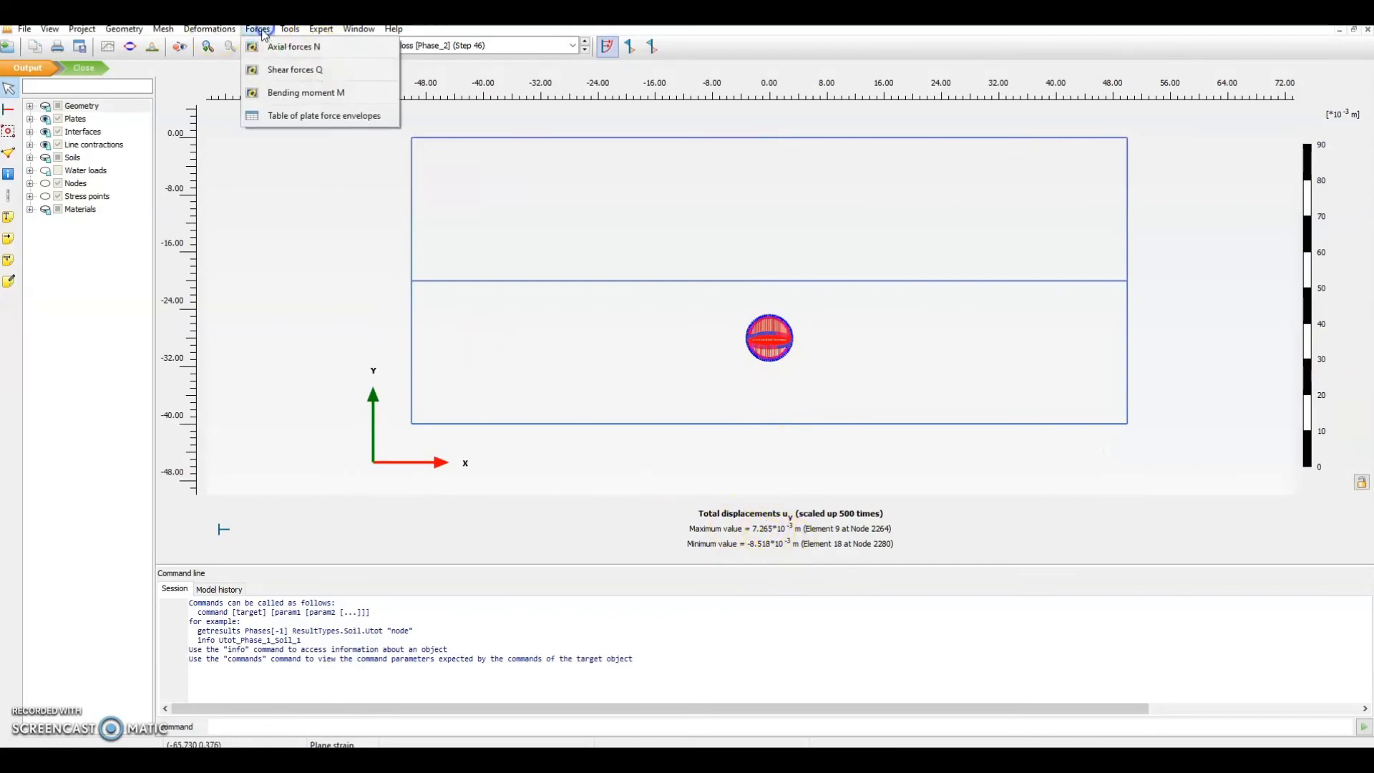
left_click(283, 47)
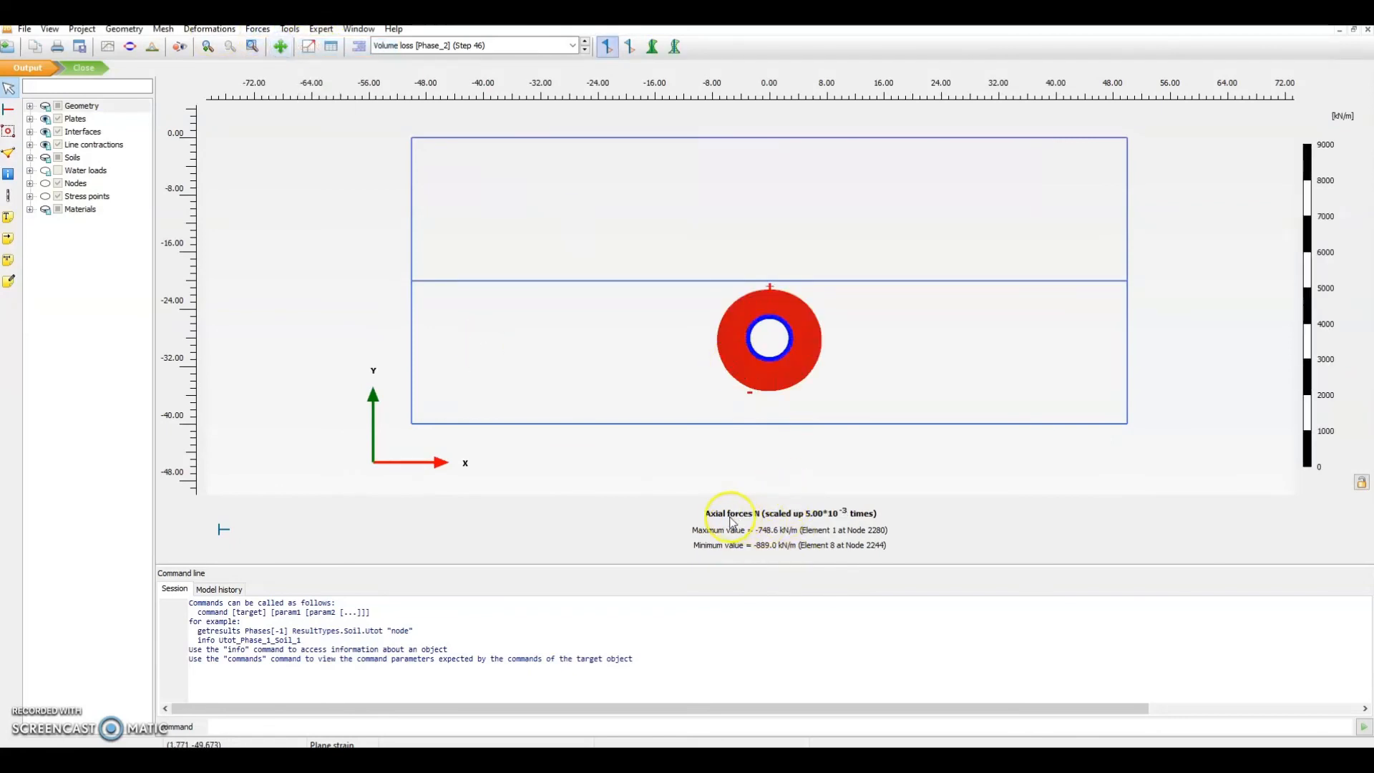
left_click(262, 33)
left_click(326, 93)
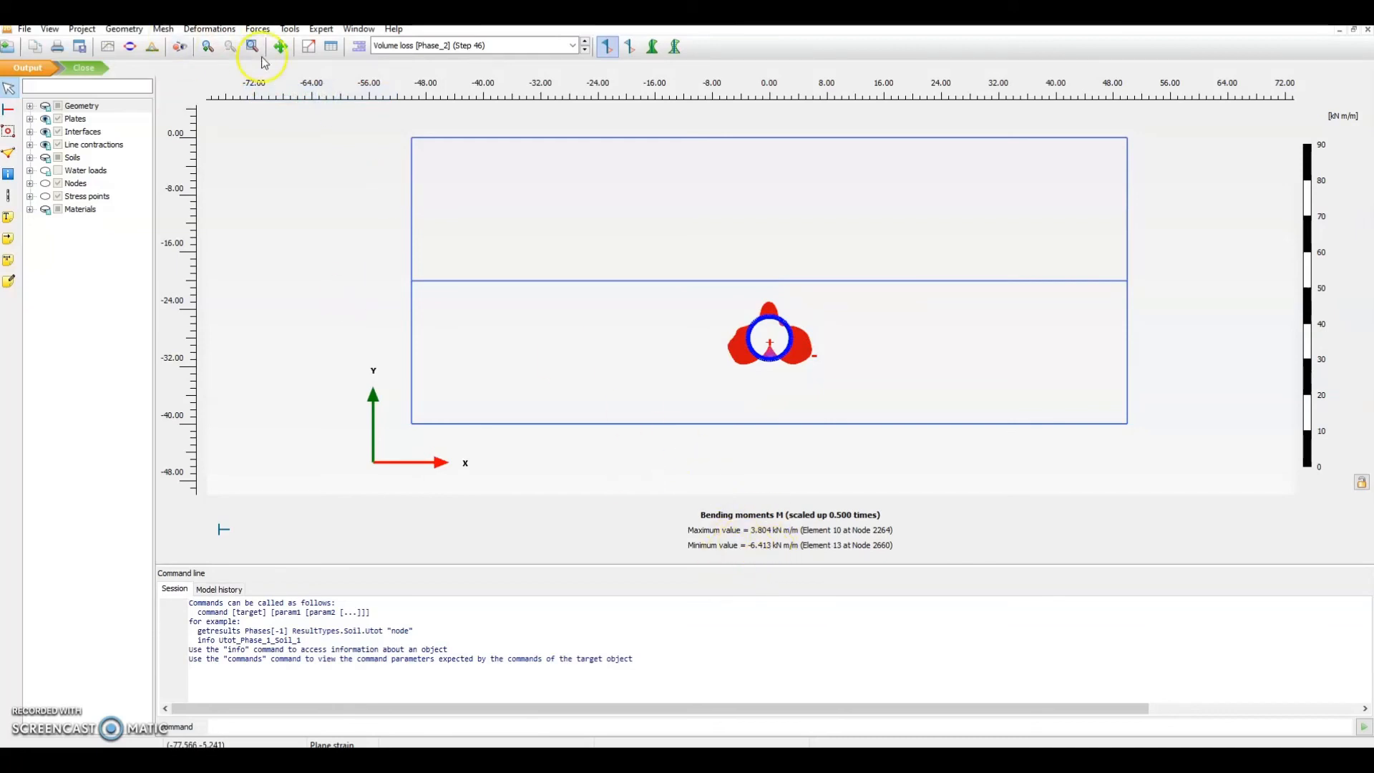
Open the table of plate force envelopes for the lining, select all its values, and close the table
left_click(259, 32)
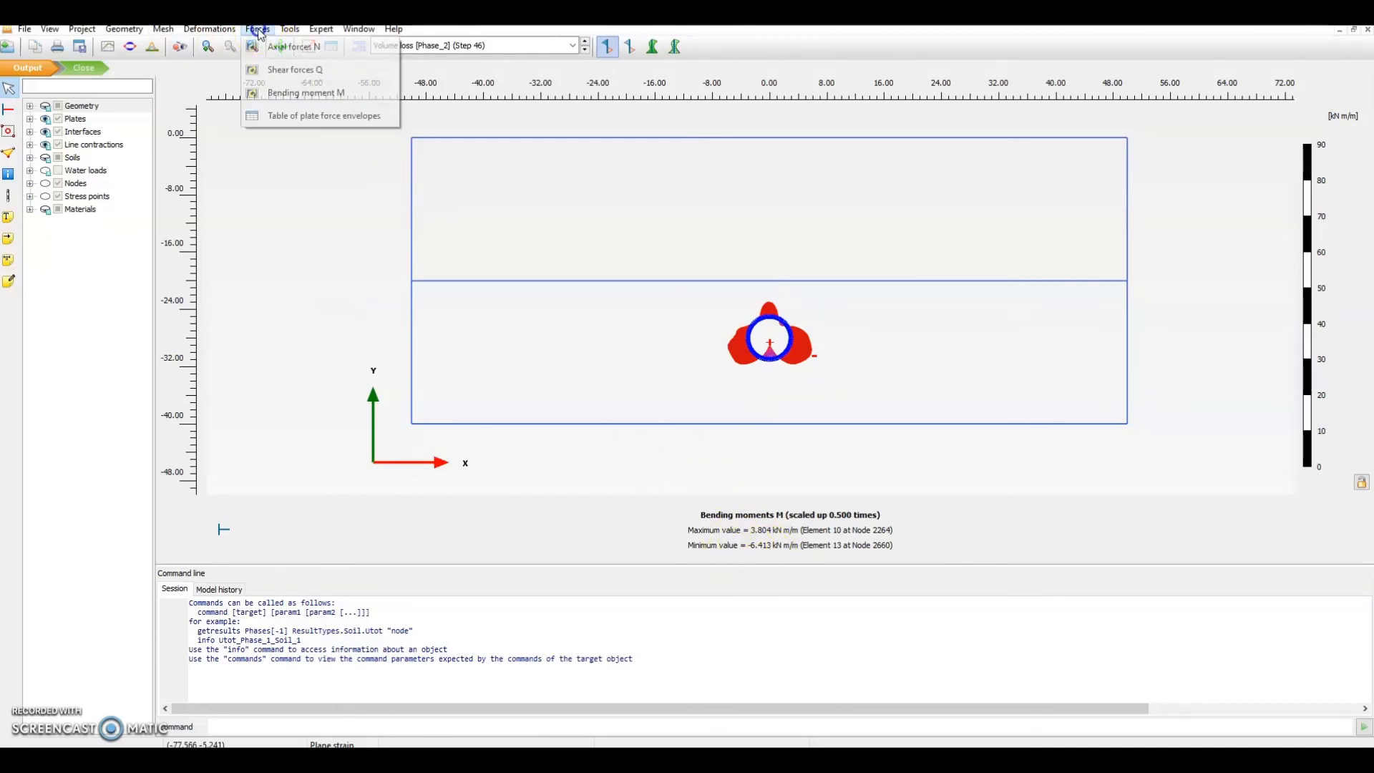
left_click(305, 117)
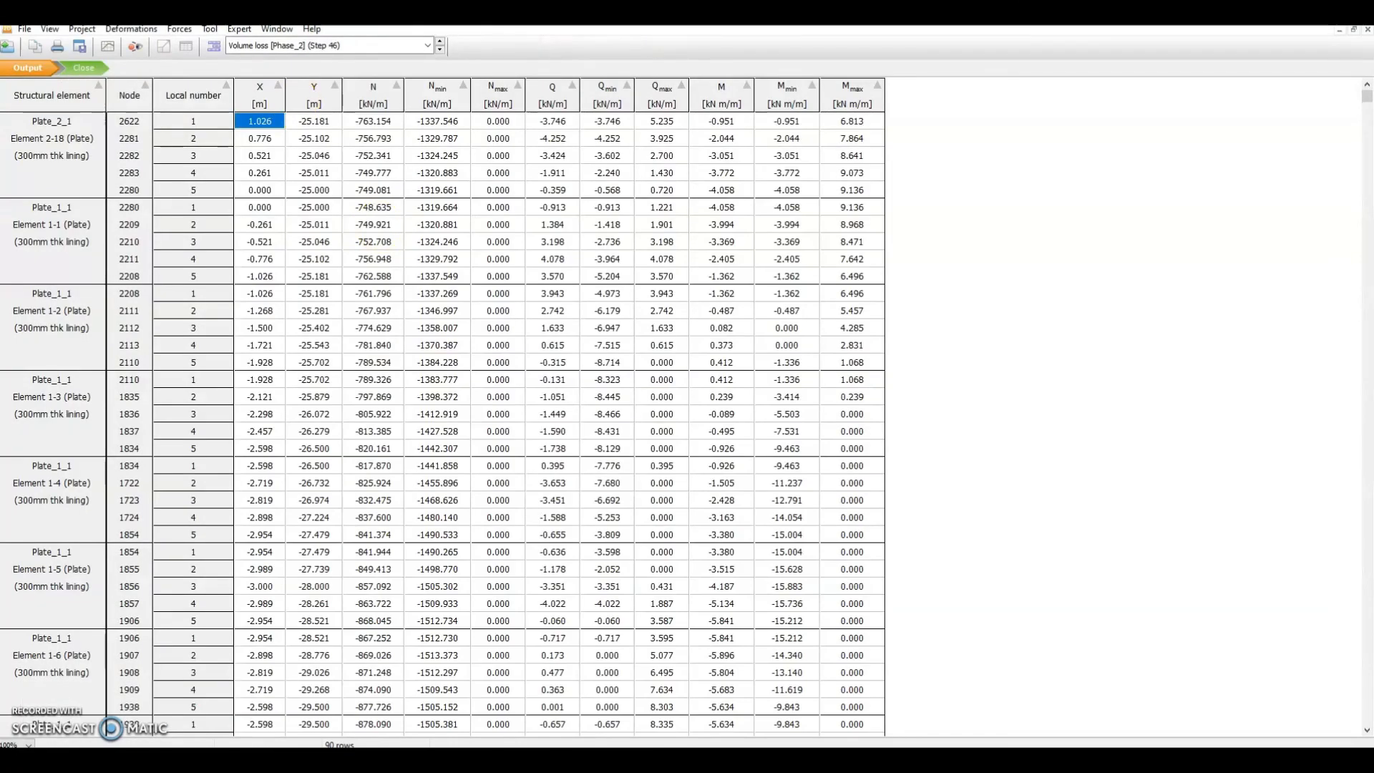
left_click(300, 226)
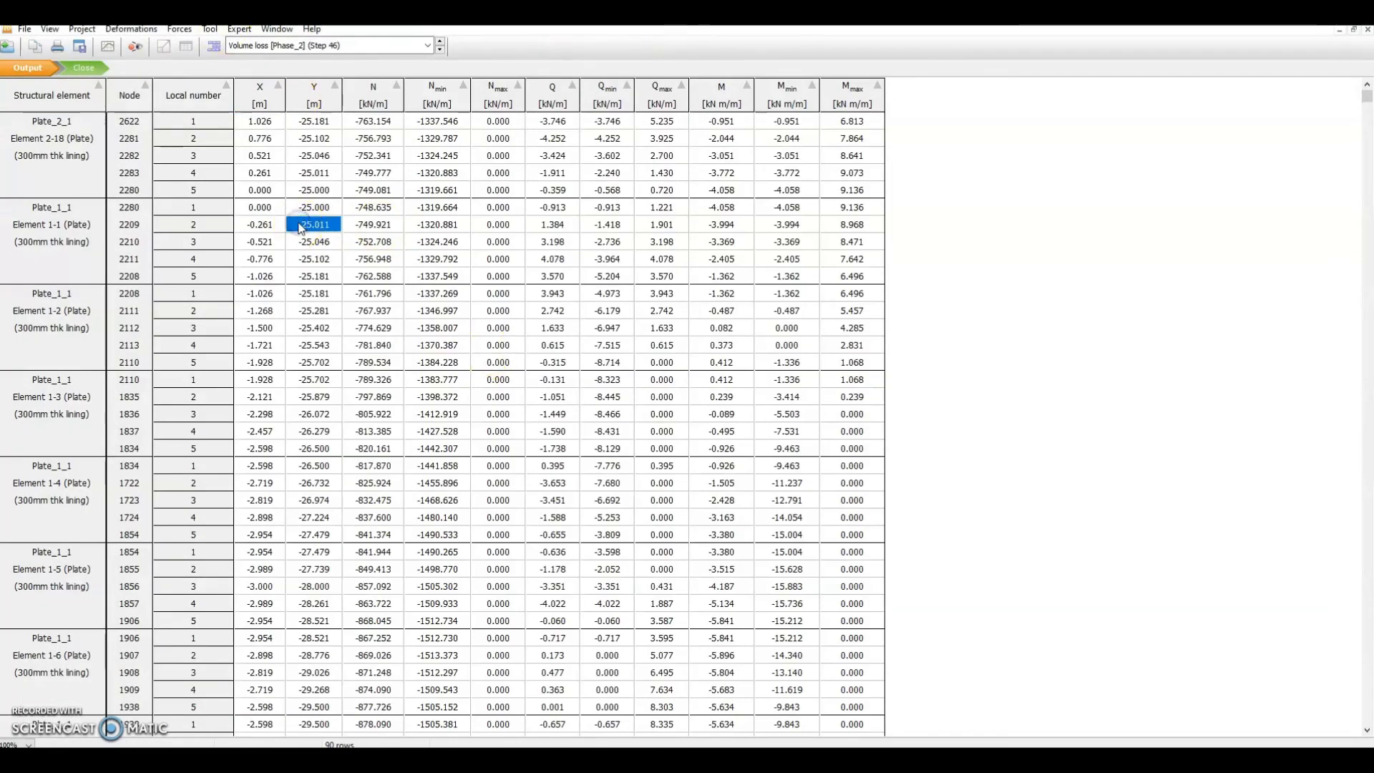
key("ctrl+a")
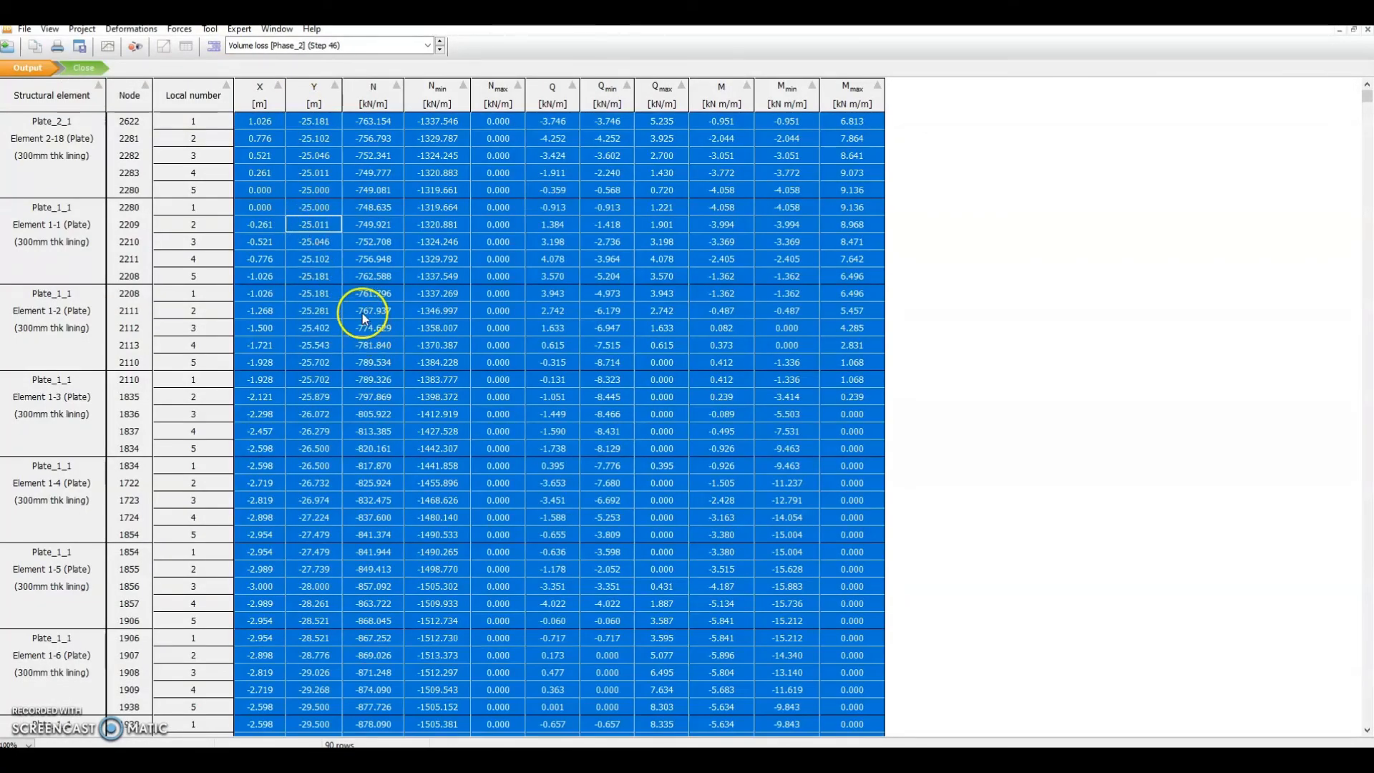
left_click(498, 171)
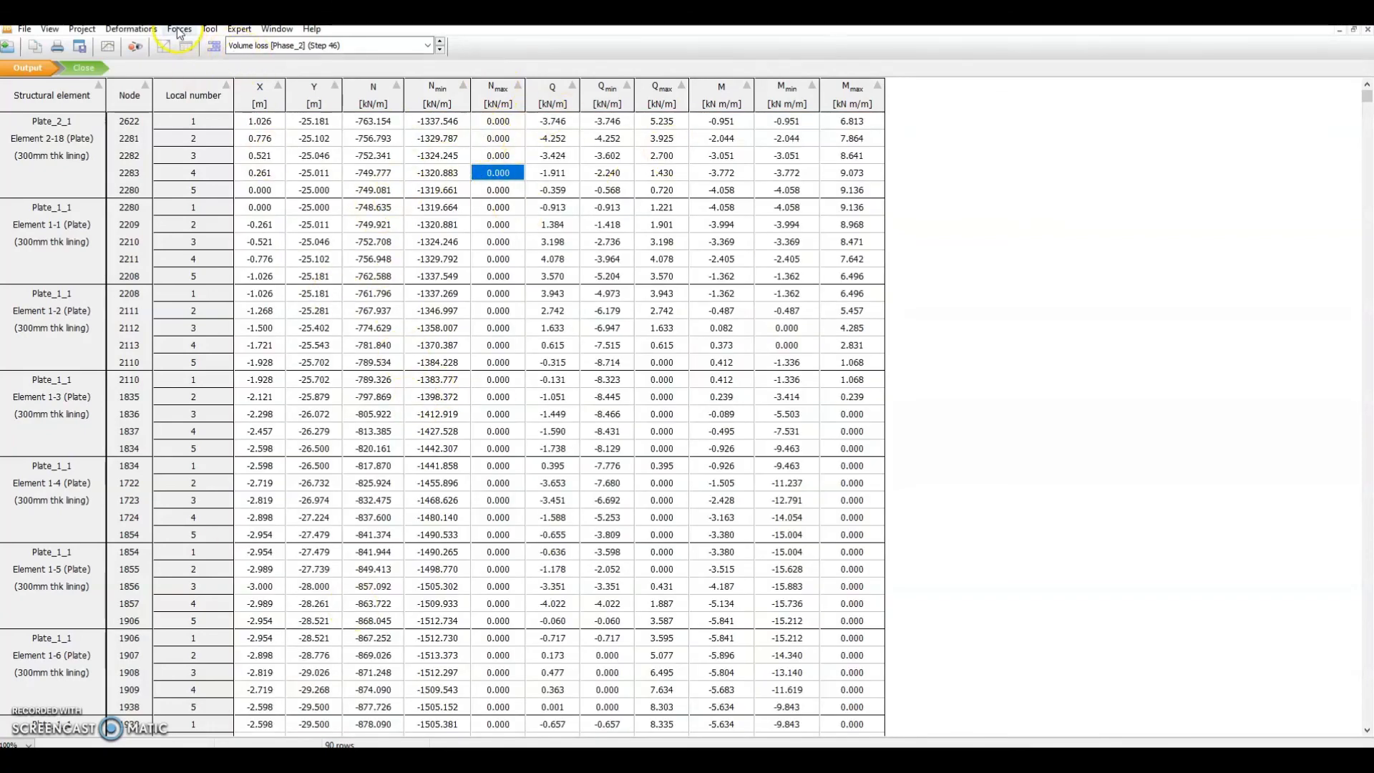
left_click(1367, 29)
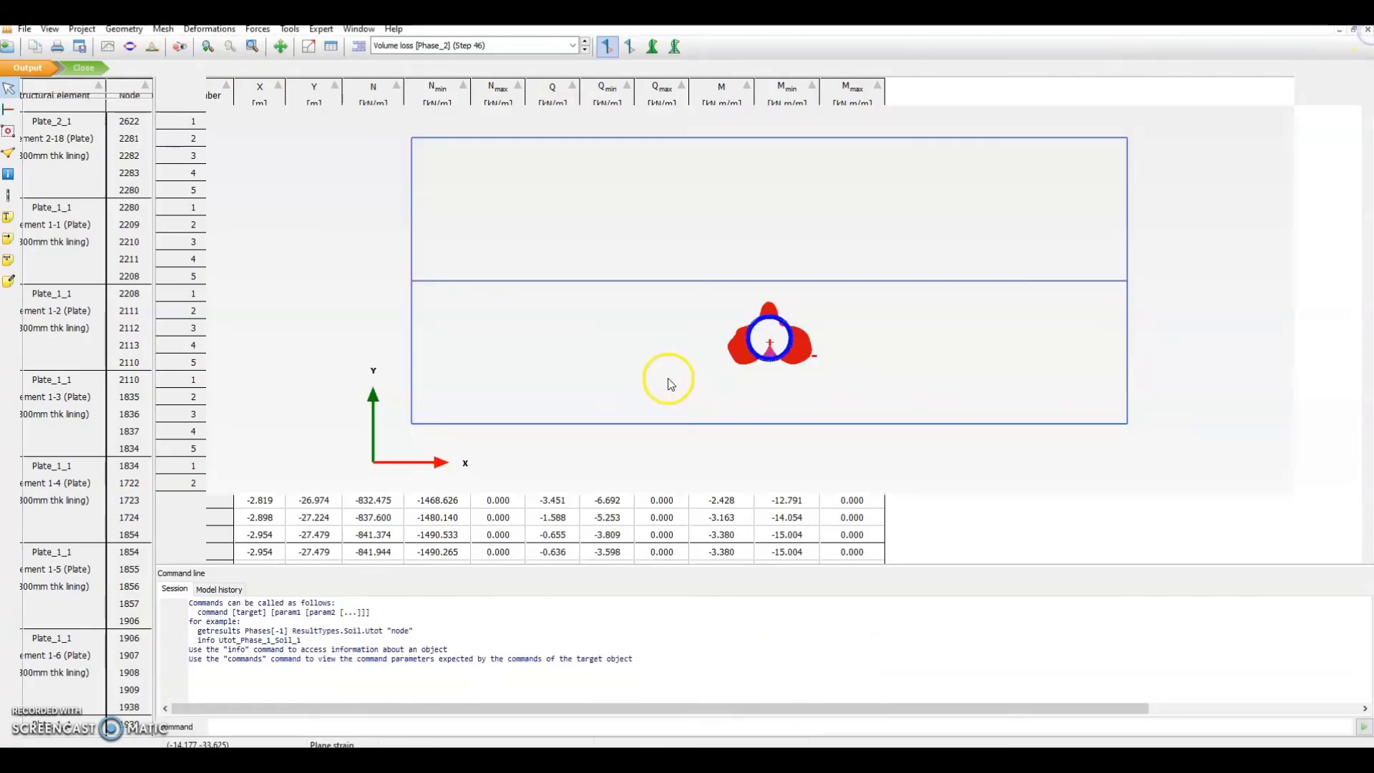
Switch back to the PLAXIS 2D Input program to view the Volume loss phase's staged construction model
left_click_drag(708, 279, 692, 299)
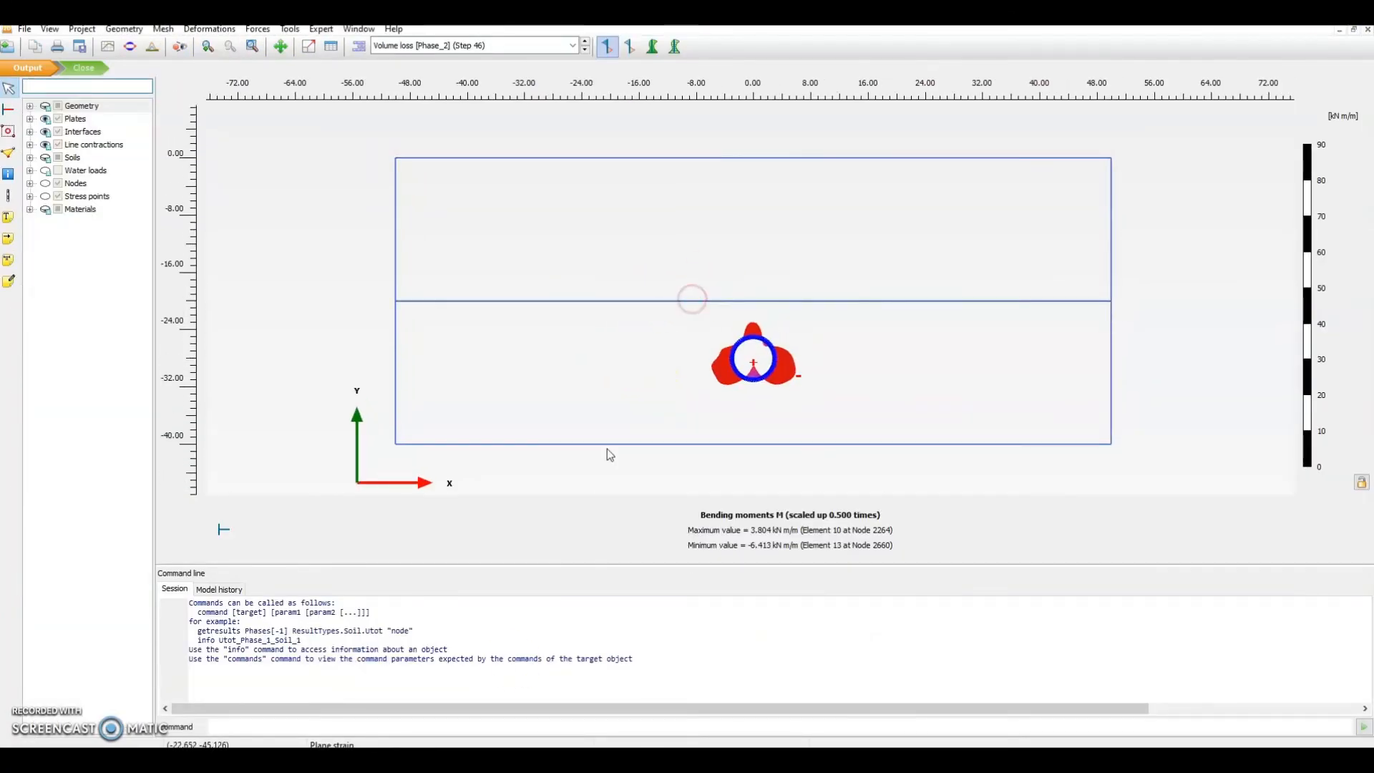
left_click(514, 757)
left_click_drag(1227, 373, 1204, 373)
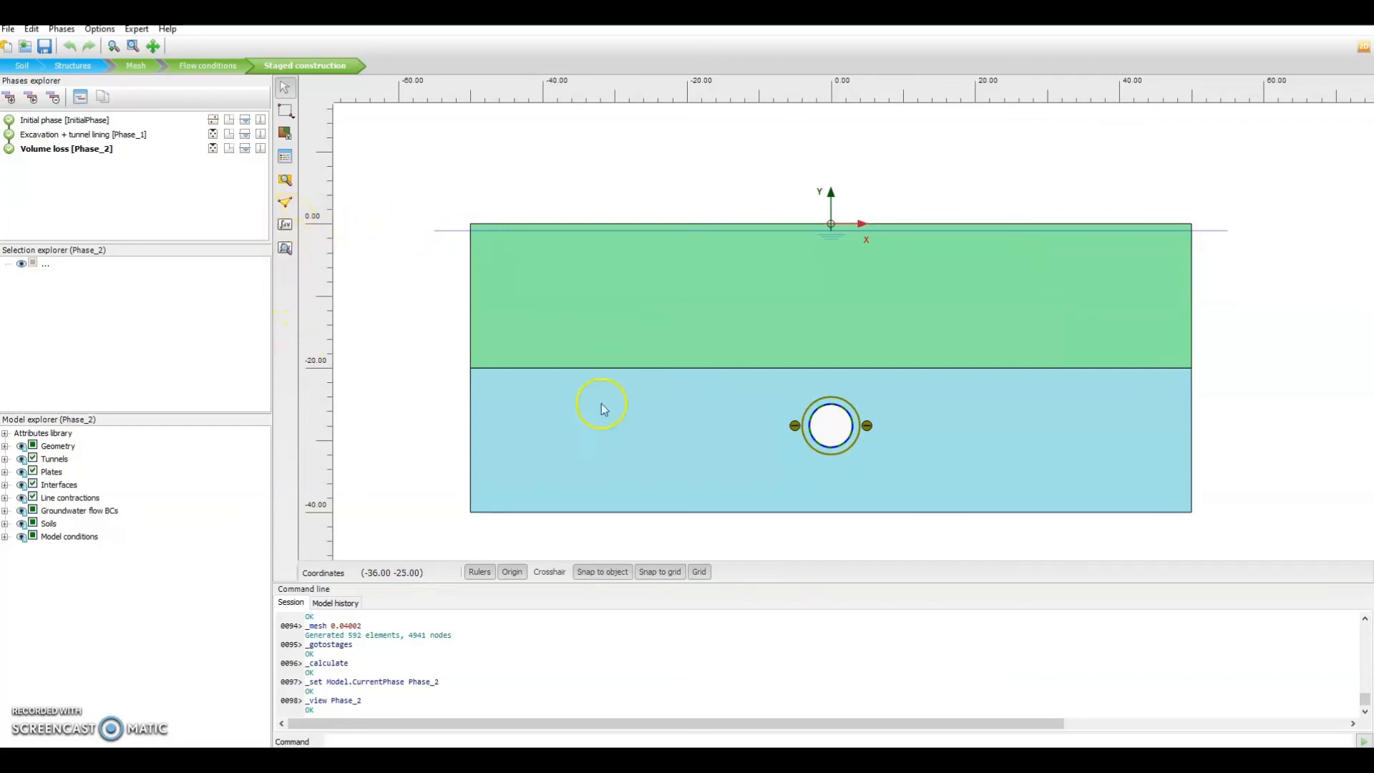
left_click_drag(942, 433, 897, 404)
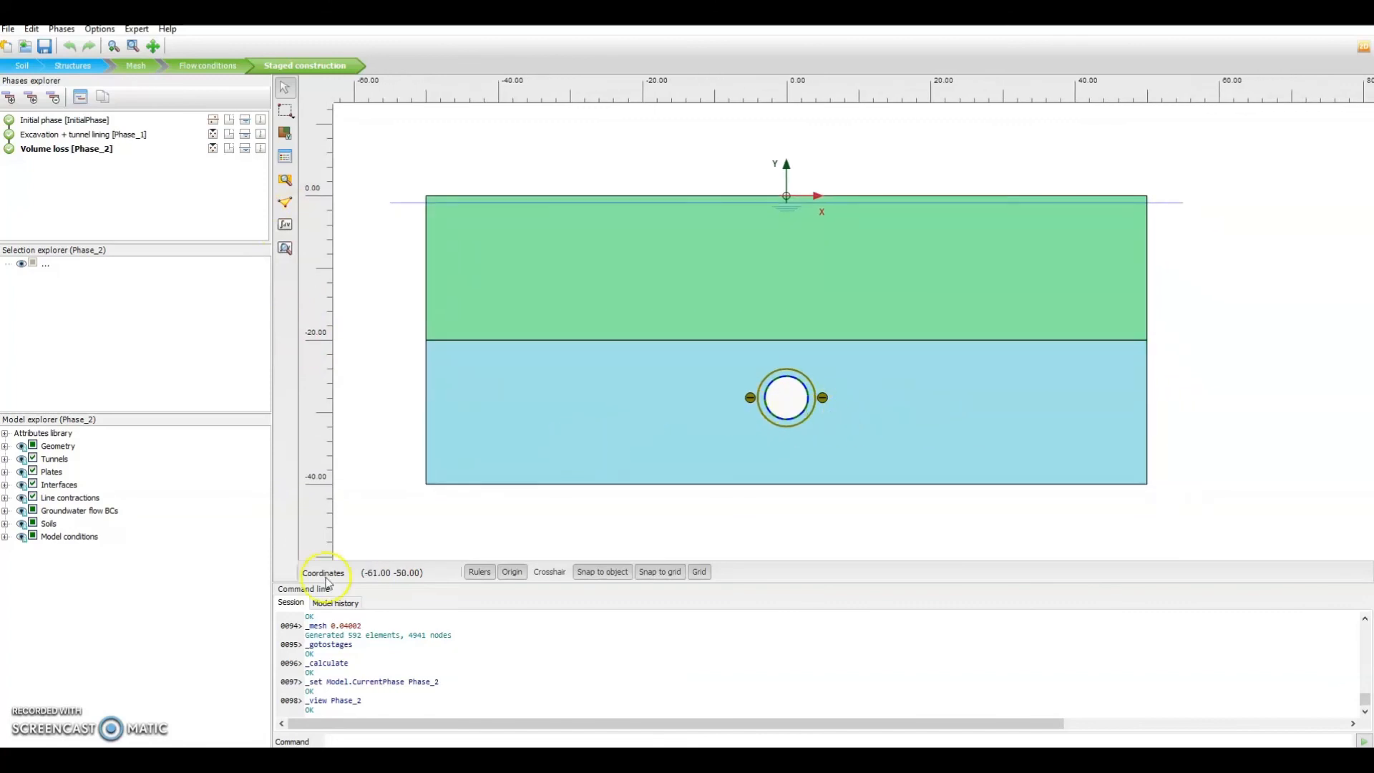